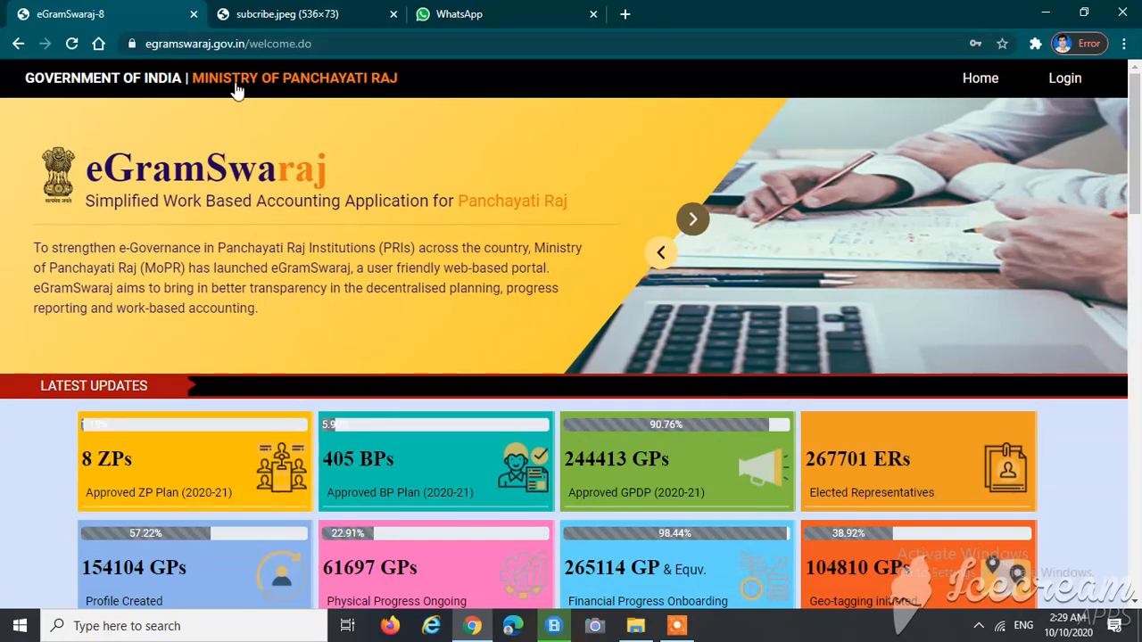
- Log in to the portal with the prefilled credentials, entering the captcha characters shown in the login dialog
{"action": "left_click", "coordinate": [1065, 84]}
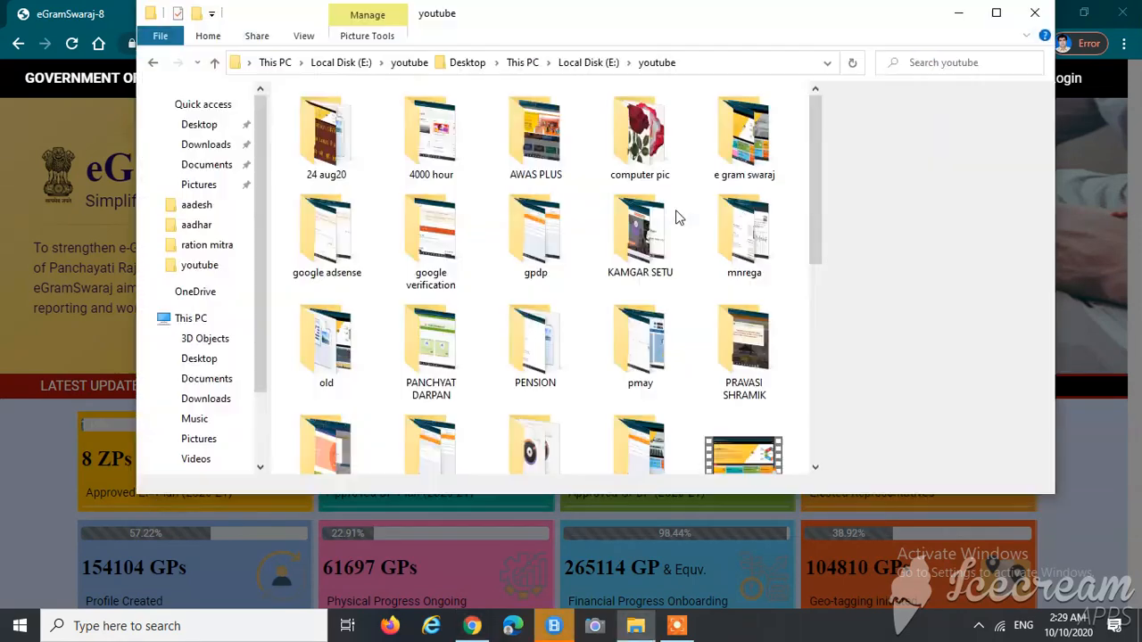
{"action": "left_click", "coordinate": [958, 12]}
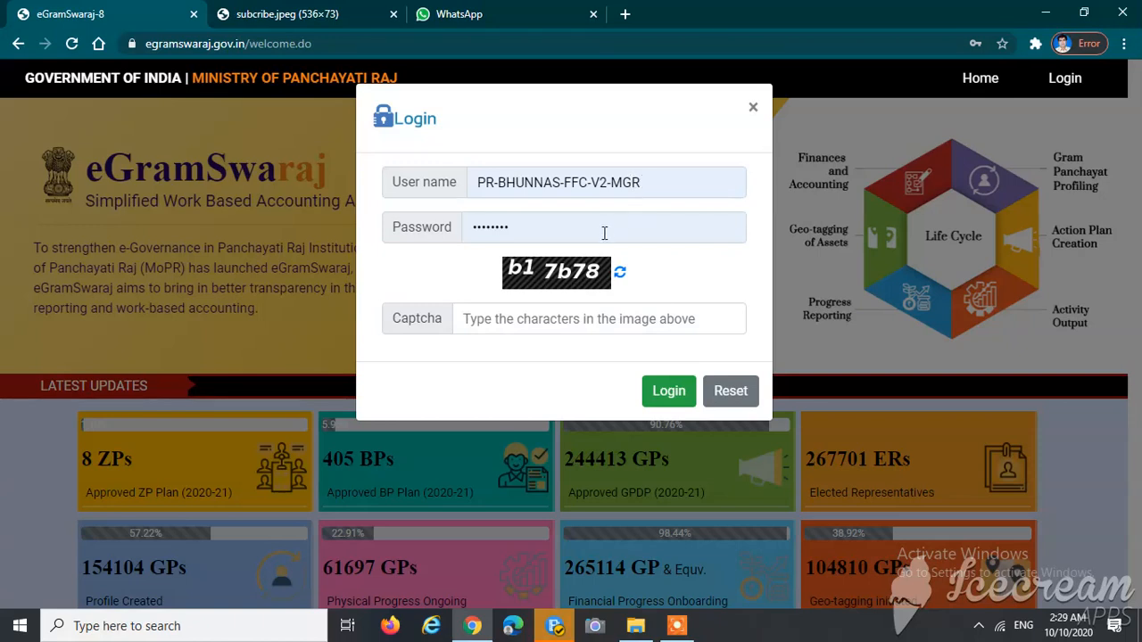
{"action": "left_click", "coordinate": [527, 320]}
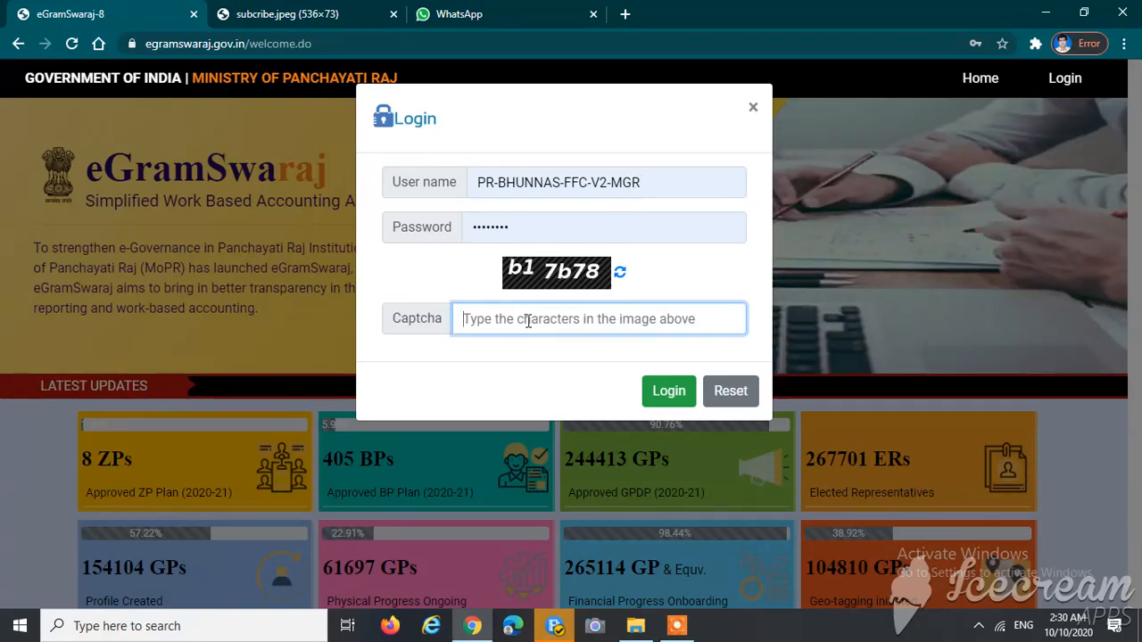
{"action": "type", "text": "b1"}
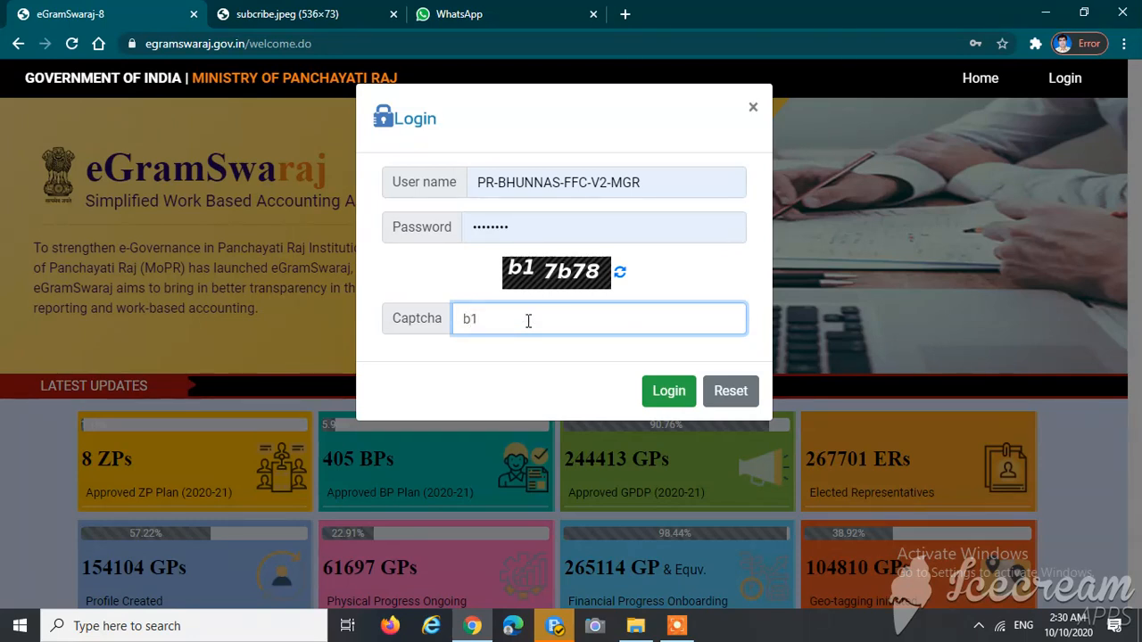
{"action": "type", "text": "7"}
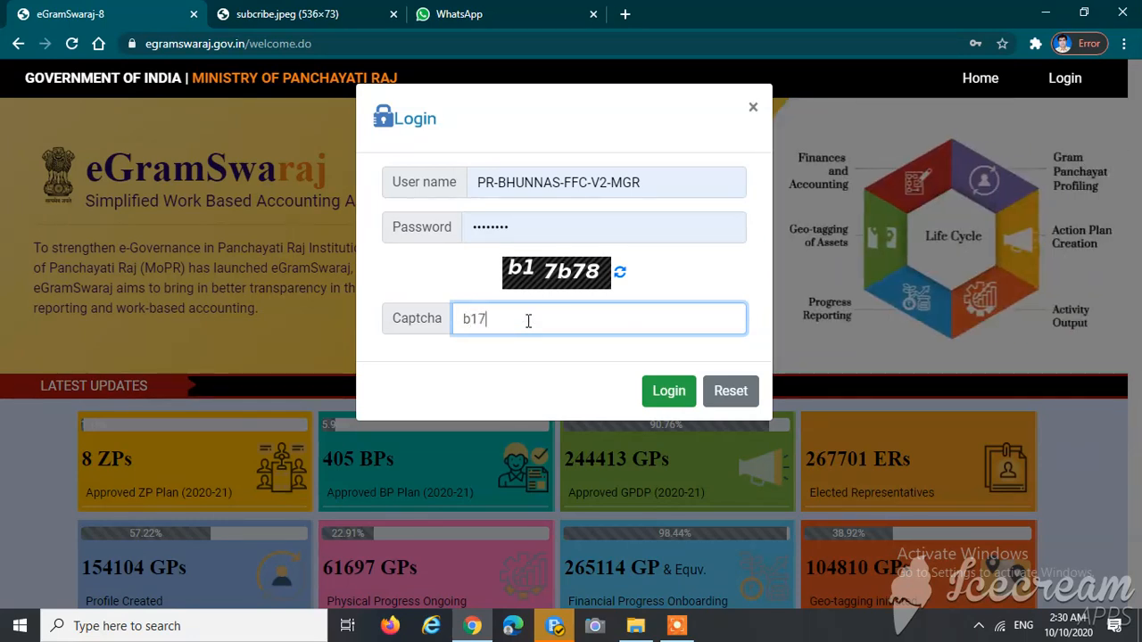
{"action": "type", "text": "b78"}
{"action": "key", "text": "Return"}
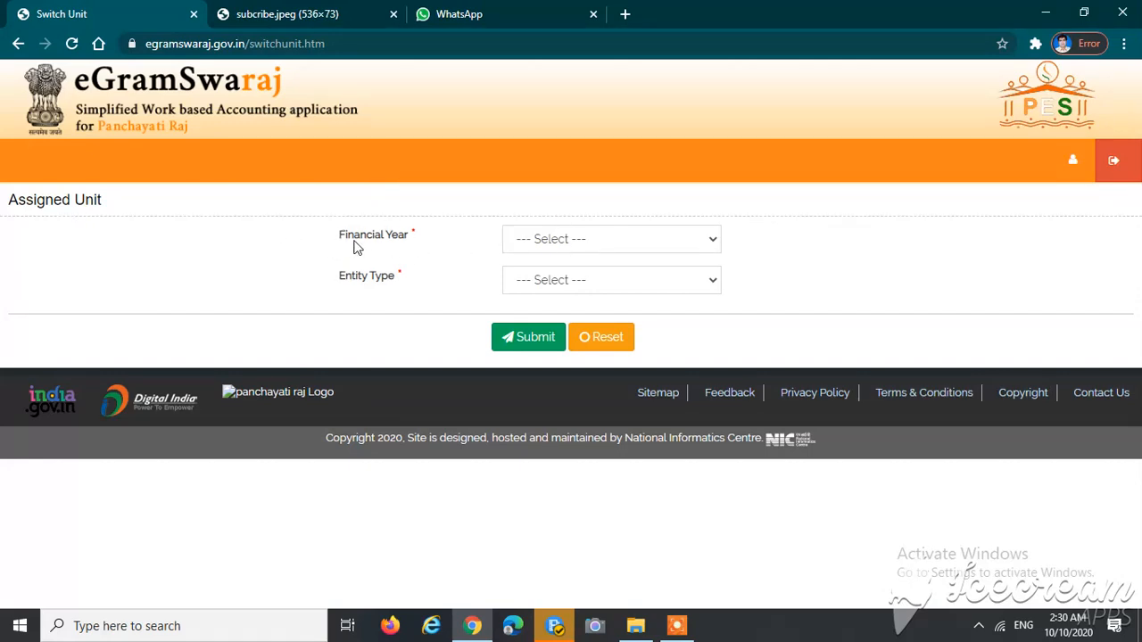
- Choose the financial year 2020-2021 for the assigned unit and submit the unit selection
{"action": "left_click_drag", "start_coordinate": [333, 239], "coordinate": [428, 242]}
{"action": "left_click", "coordinate": [536, 239]}
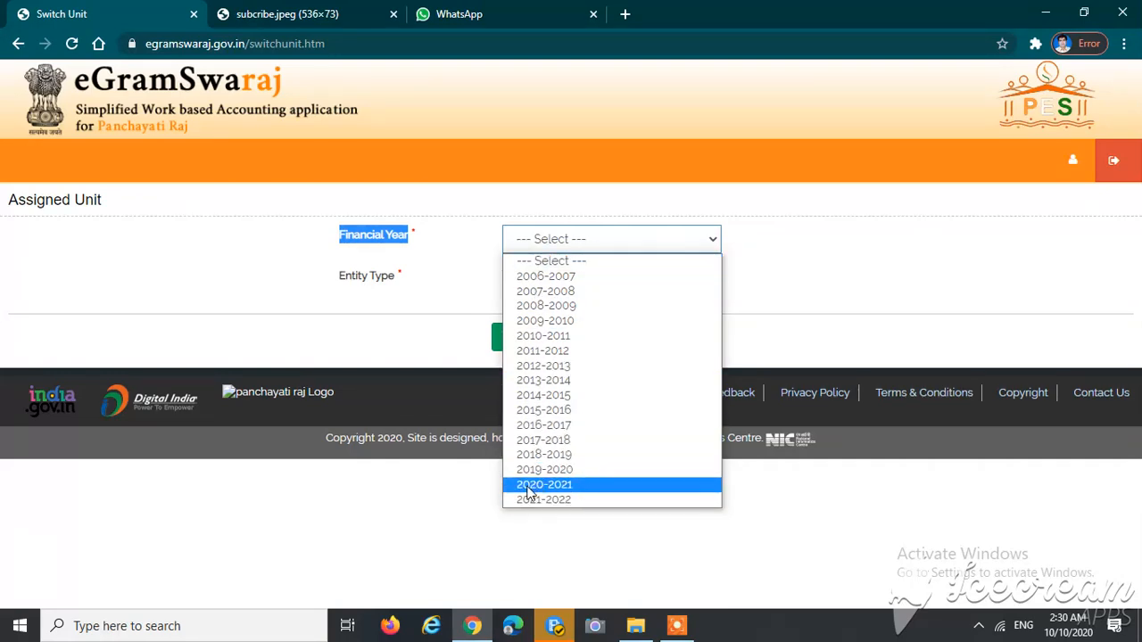
{"action": "left_click", "coordinate": [582, 486]}
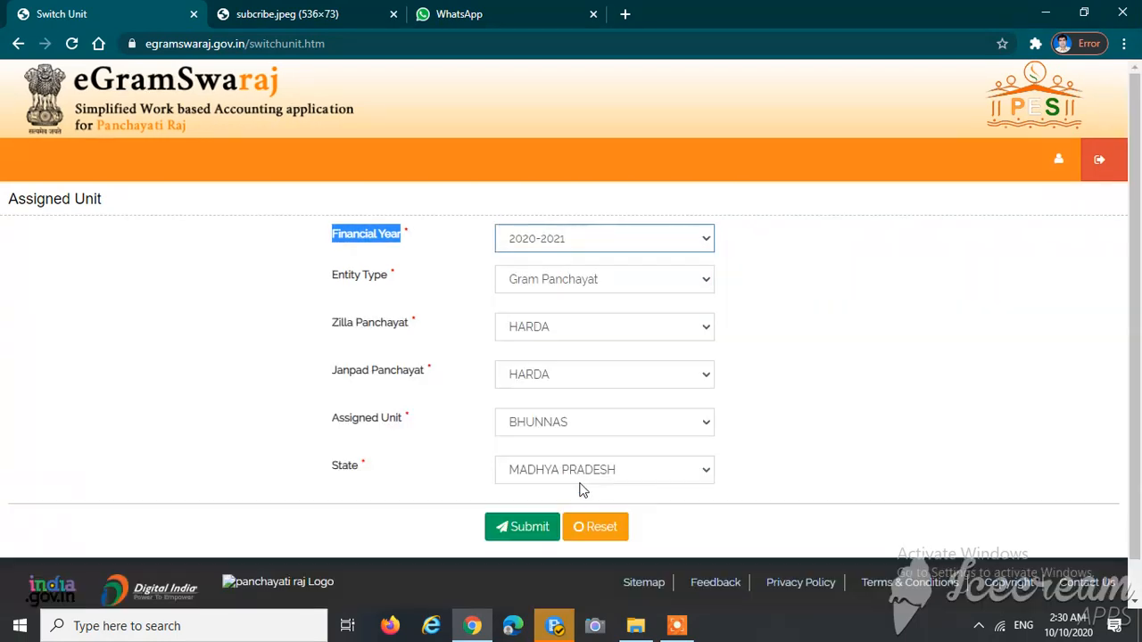
{"action": "left_click", "coordinate": [842, 430]}
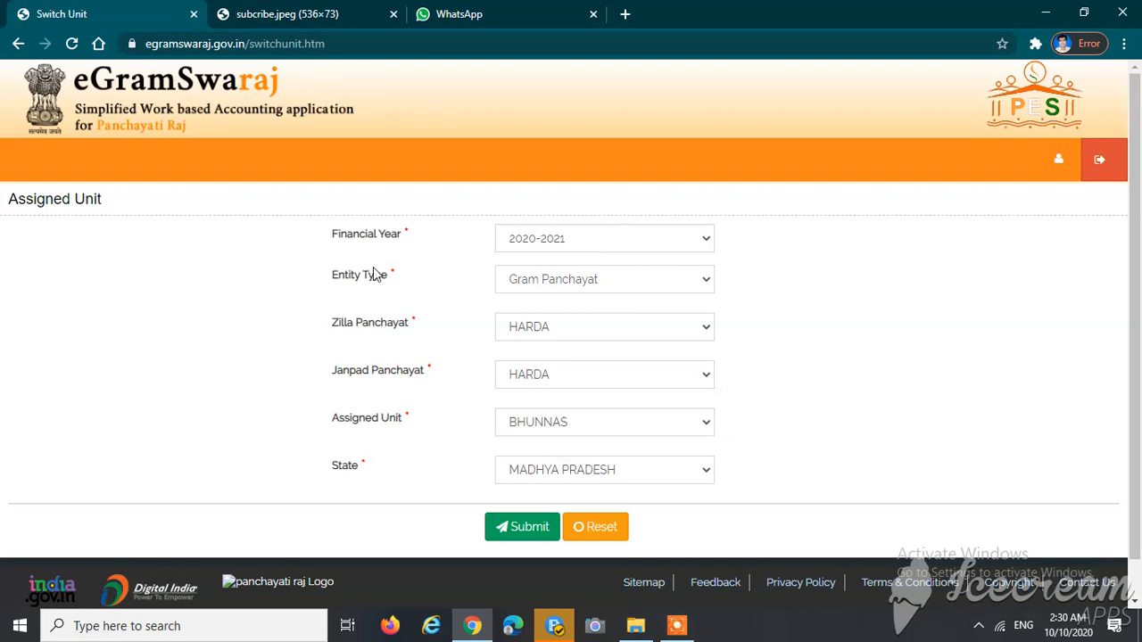
{"action": "left_click_drag", "start_coordinate": [331, 278], "coordinate": [416, 280]}
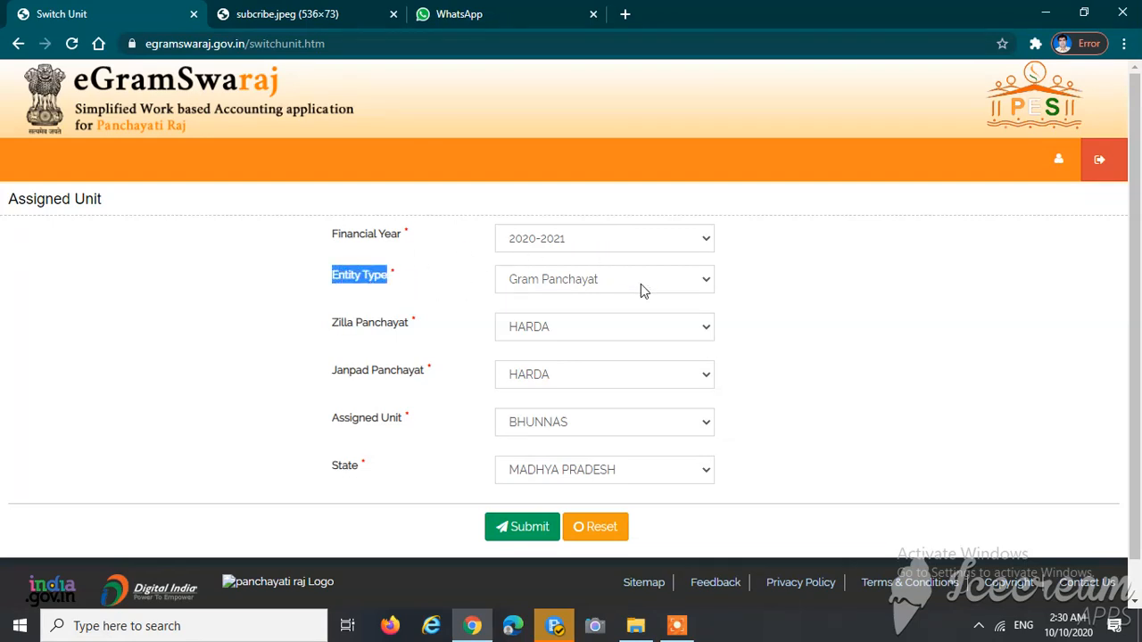
{"action": "left_click_drag", "start_coordinate": [331, 327], "coordinate": [437, 327]}
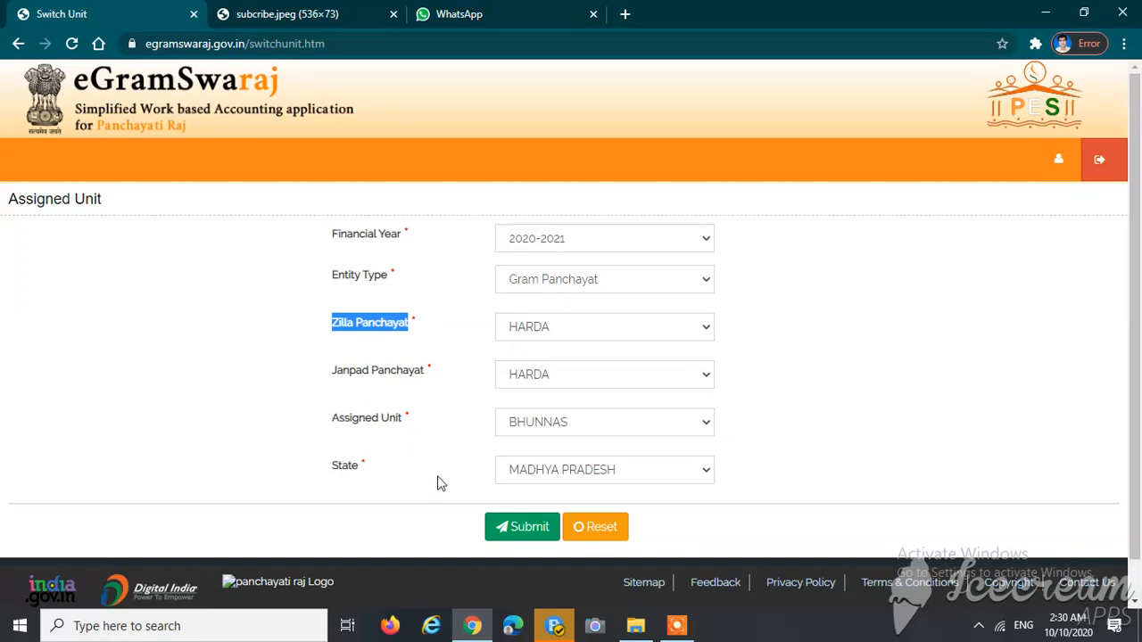
{"action": "left_click", "coordinate": [374, 481]}
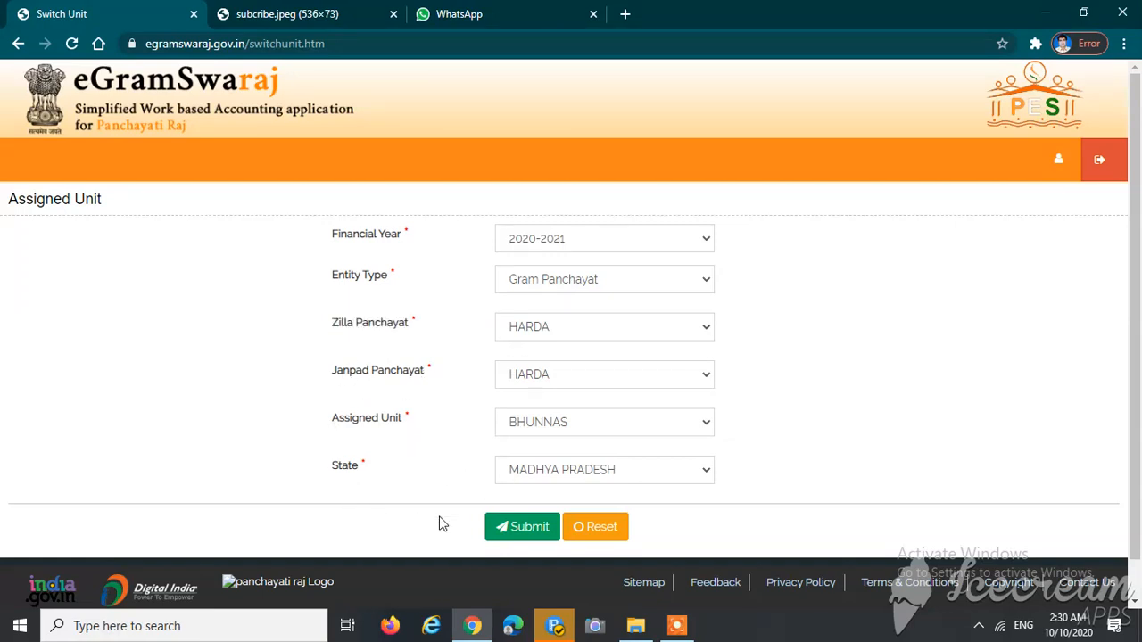
{"action": "left_click", "coordinate": [523, 530]}
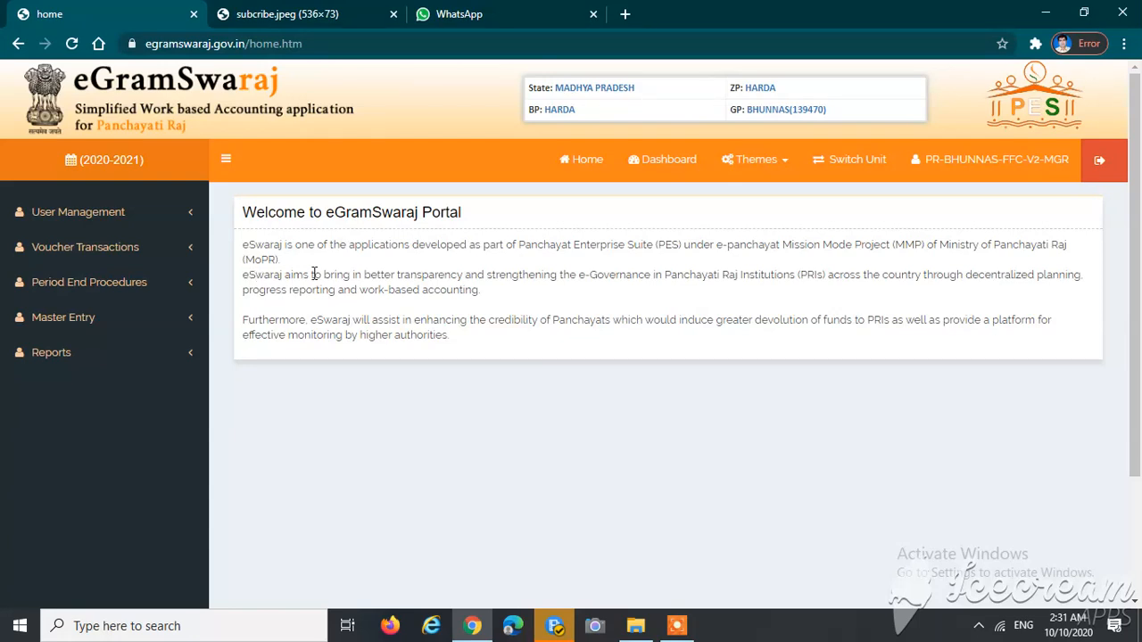
- Open the Online Payment Voucher form under the payment voucher transactions
{"action": "left_click", "coordinate": [85, 250]}
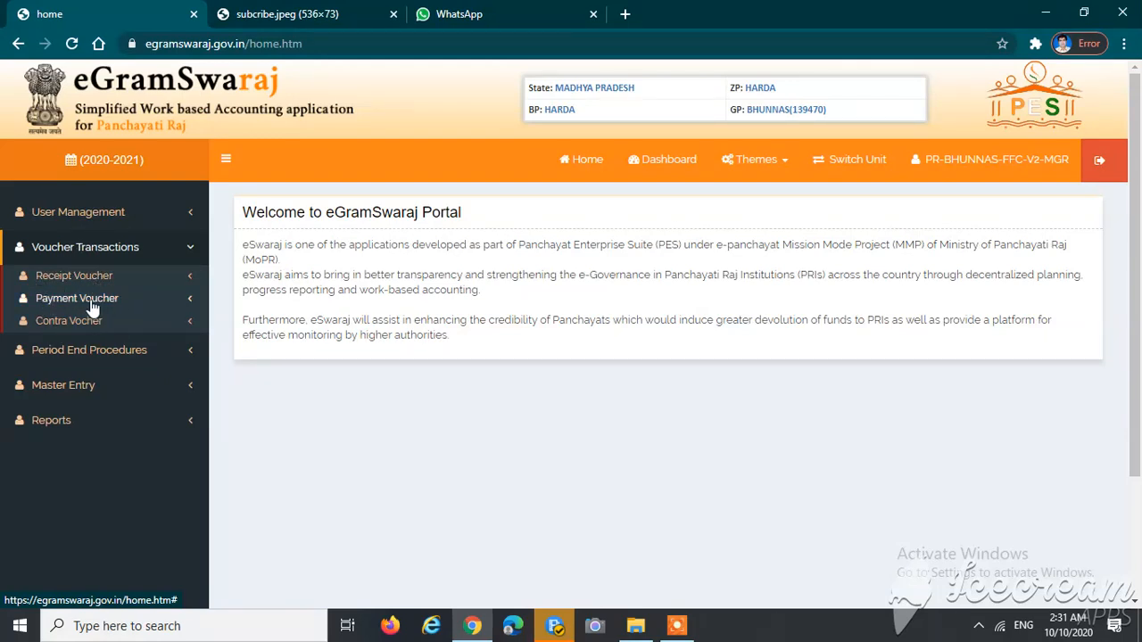
{"action": "left_click", "coordinate": [94, 303]}
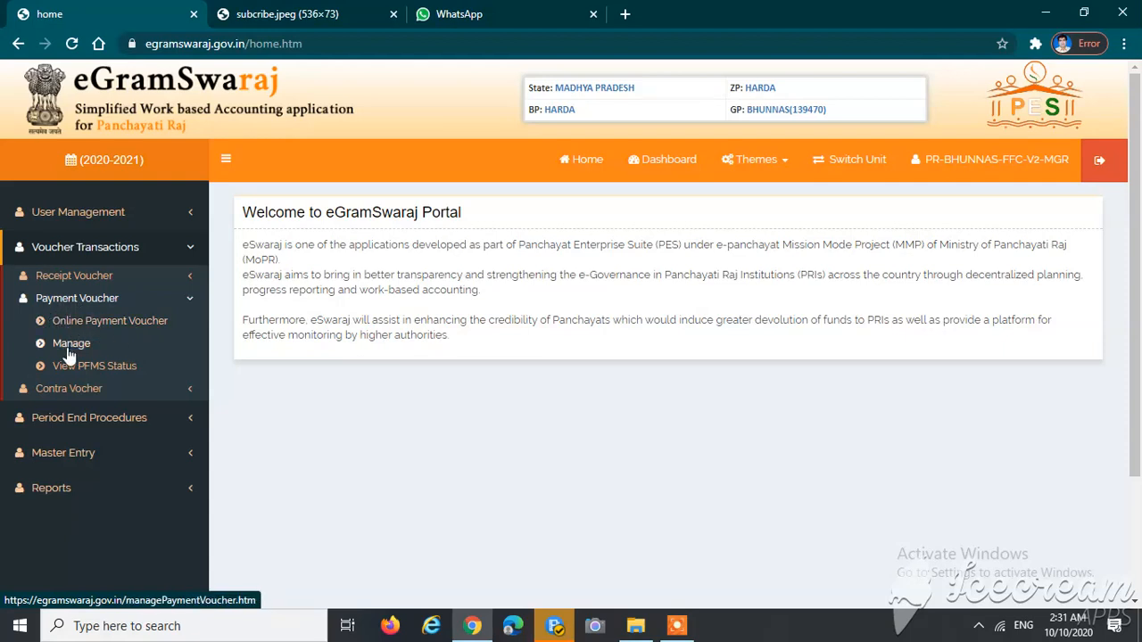
{"action": "left_click", "coordinate": [113, 329]}
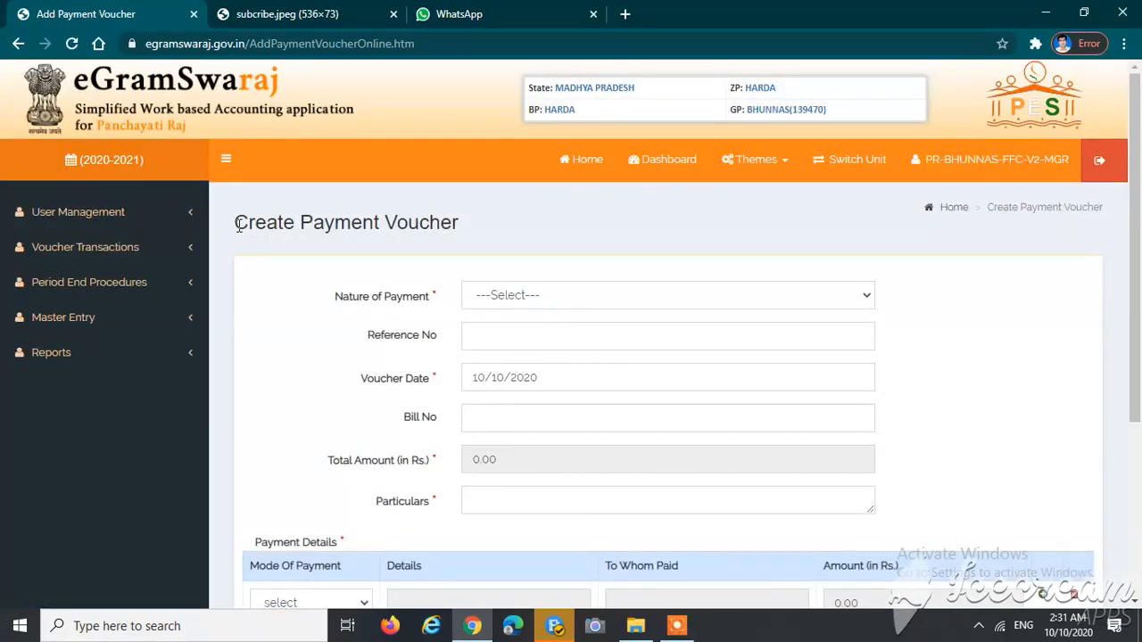
- Set the voucher's nature of payment to Expenditure
{"action": "left_click_drag", "start_coordinate": [238, 225], "coordinate": [486, 231]}
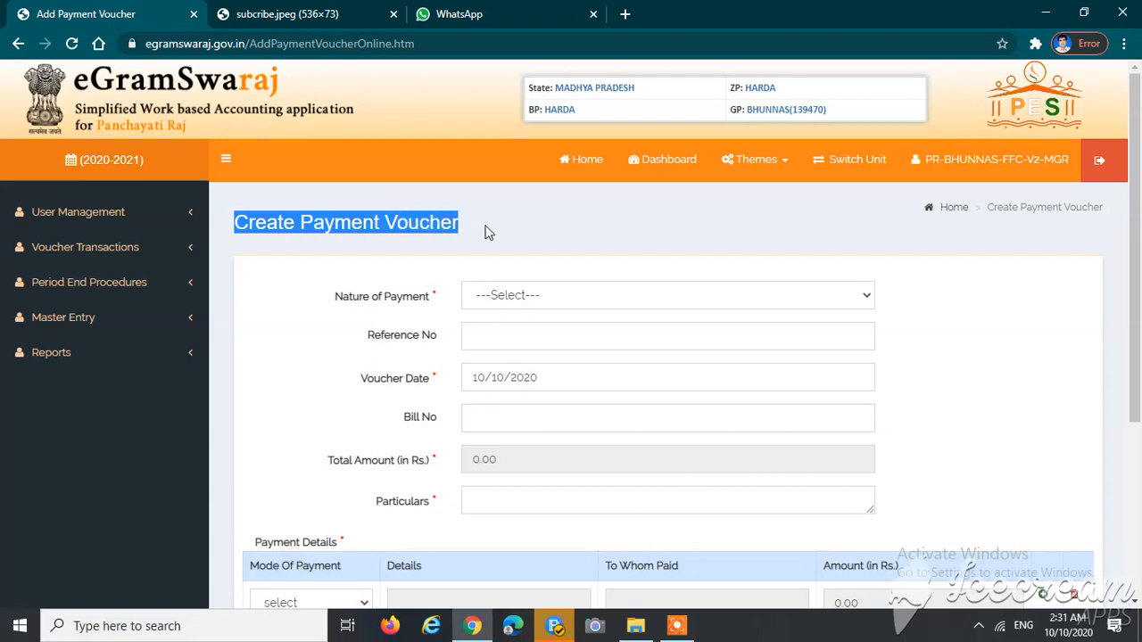
{"action": "left_click", "coordinate": [357, 309]}
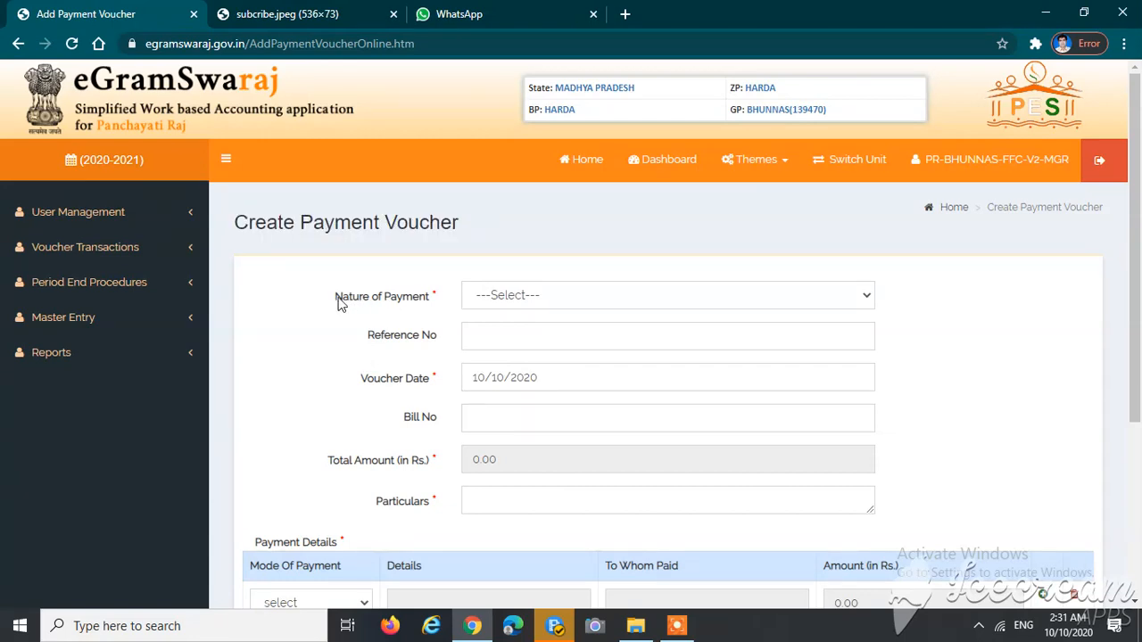
{"action": "left_click_drag", "start_coordinate": [339, 305], "coordinate": [425, 298]}
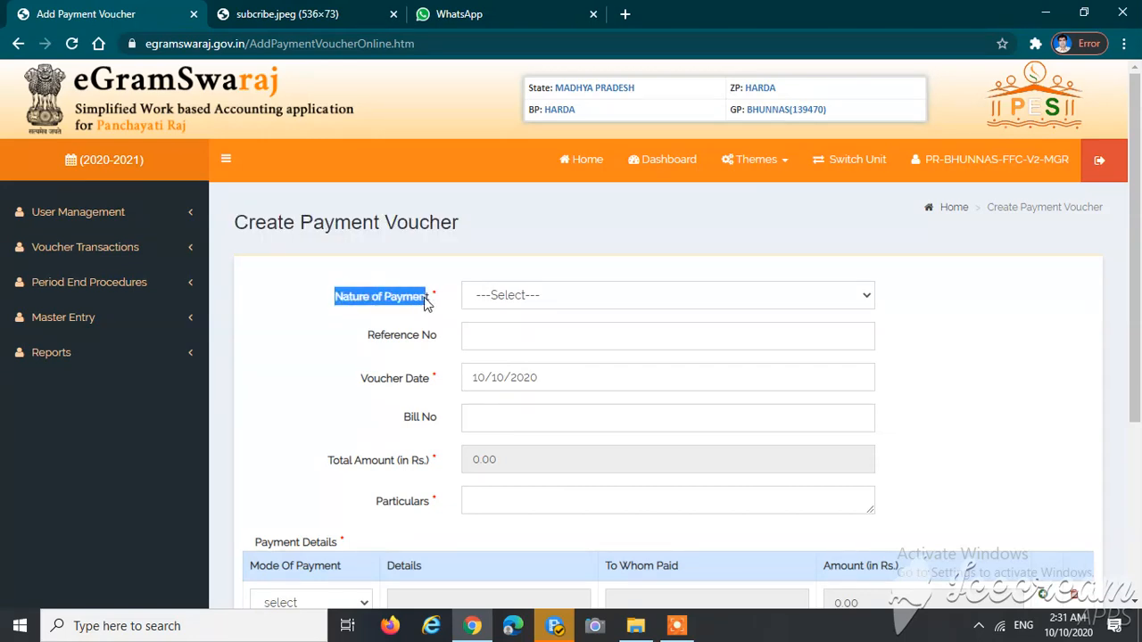
{"action": "left_click", "coordinate": [521, 301]}
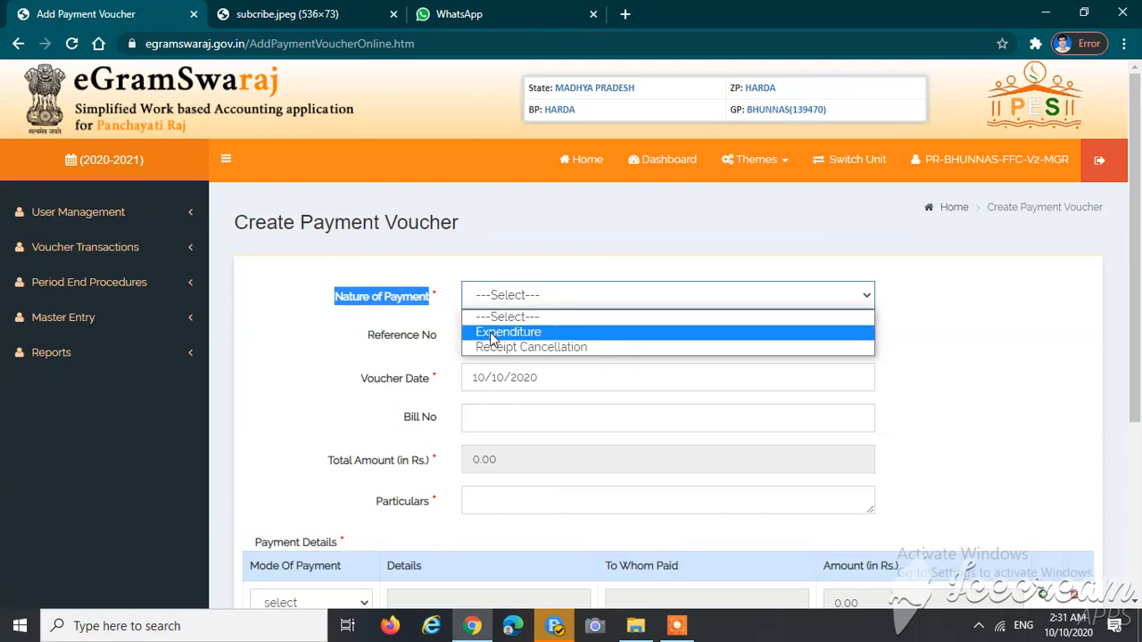
{"action": "left_click", "coordinate": [499, 334]}
- Select the work 39335204 (ग्राम पंचायत की साफ सफाई का कार्य) for the payment voucher
{"action": "scroll", "coordinate": [321, 356], "scroll_direction": "down", "scroll_amount": 1}
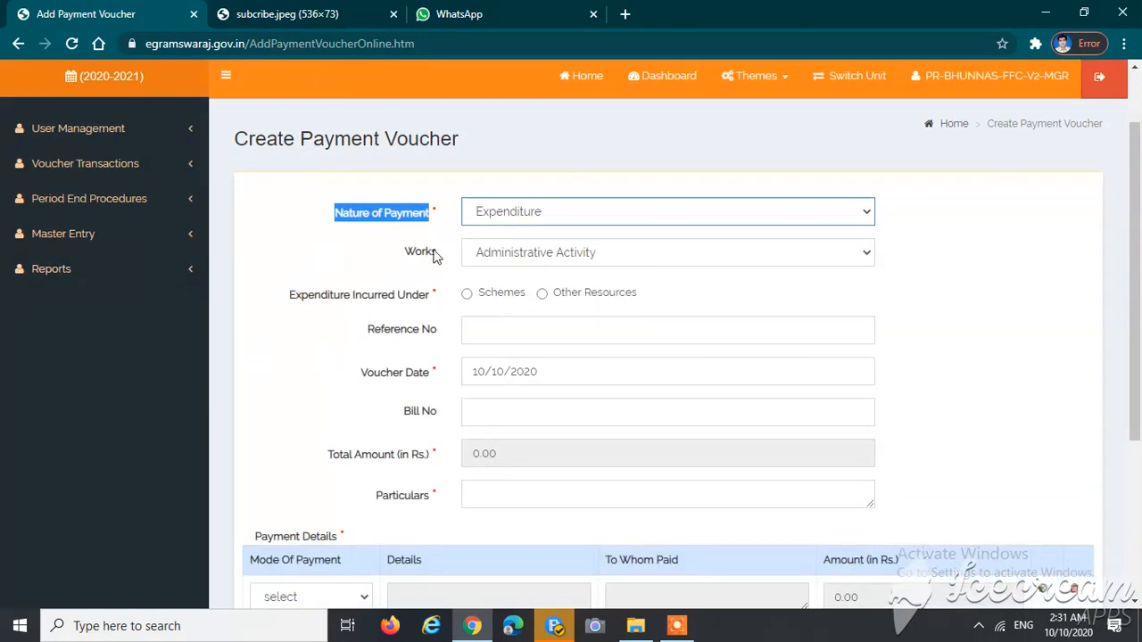
{"action": "double_click", "coordinate": [425, 254]}
{"action": "left_click", "coordinate": [424, 270]}
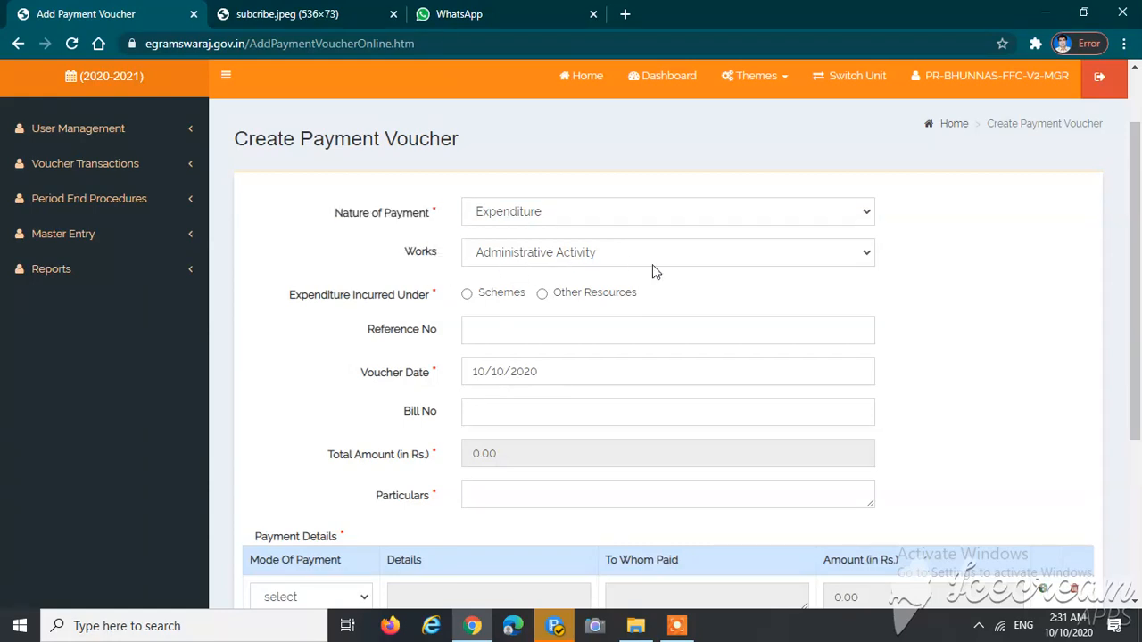
{"action": "left_click", "coordinate": [580, 256]}
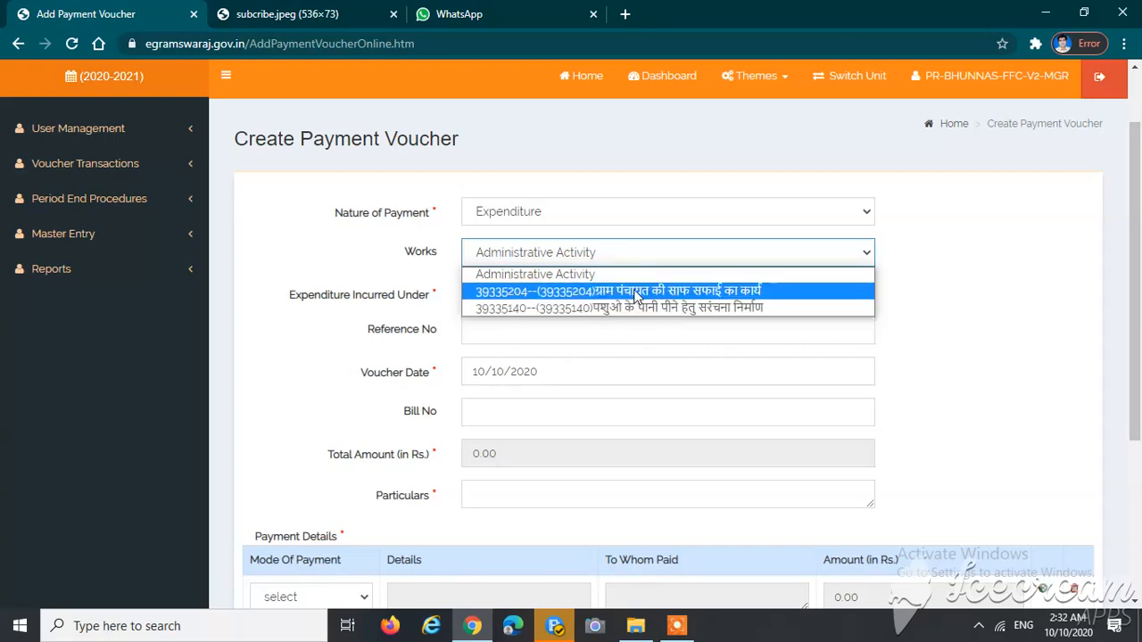
{"action": "left_click", "coordinate": [724, 297]}
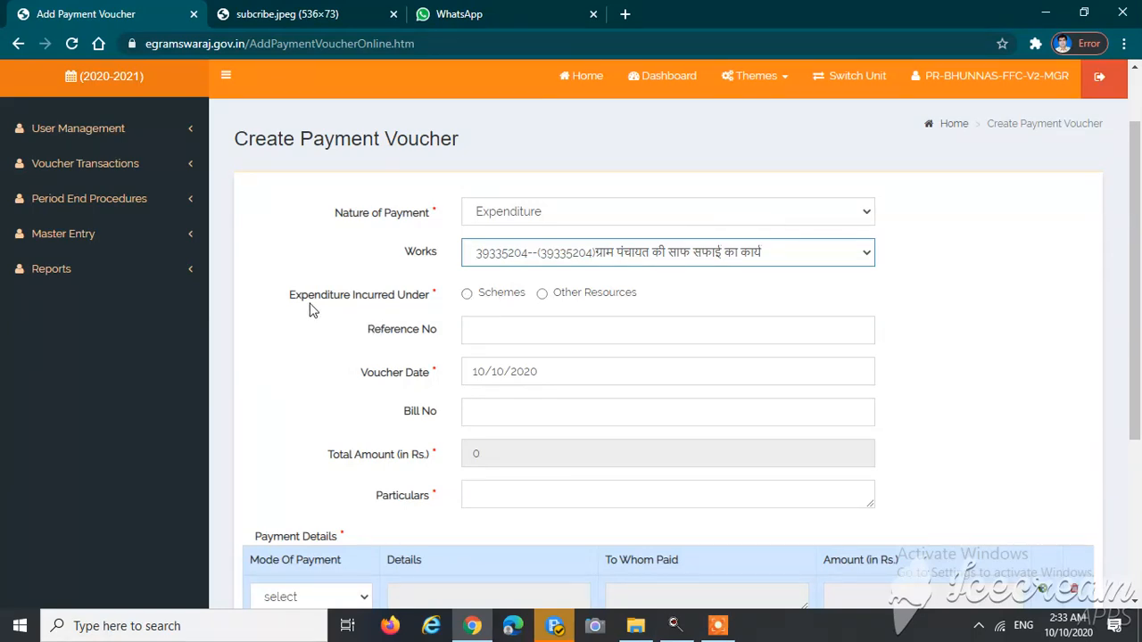
- Set the expenditure as incurred under Schemes and choose the scheme XV Finance Commission - XVFC
{"action": "left_click_drag", "start_coordinate": [288, 301], "coordinate": [472, 302]}
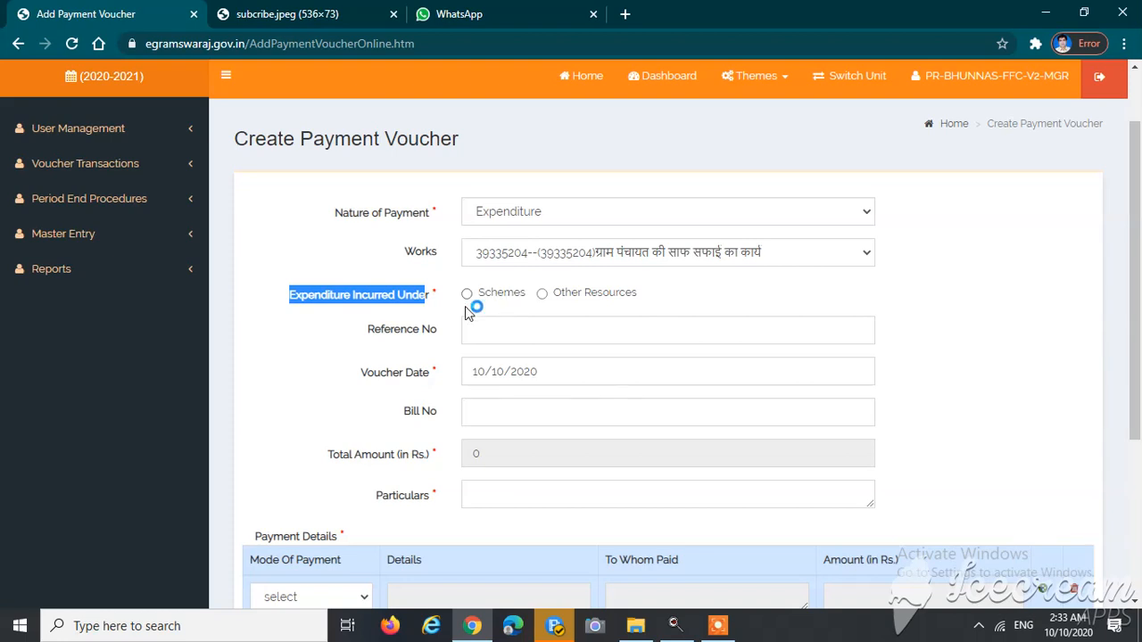
{"action": "left_click", "coordinate": [469, 309]}
{"action": "left_click", "coordinate": [466, 297]}
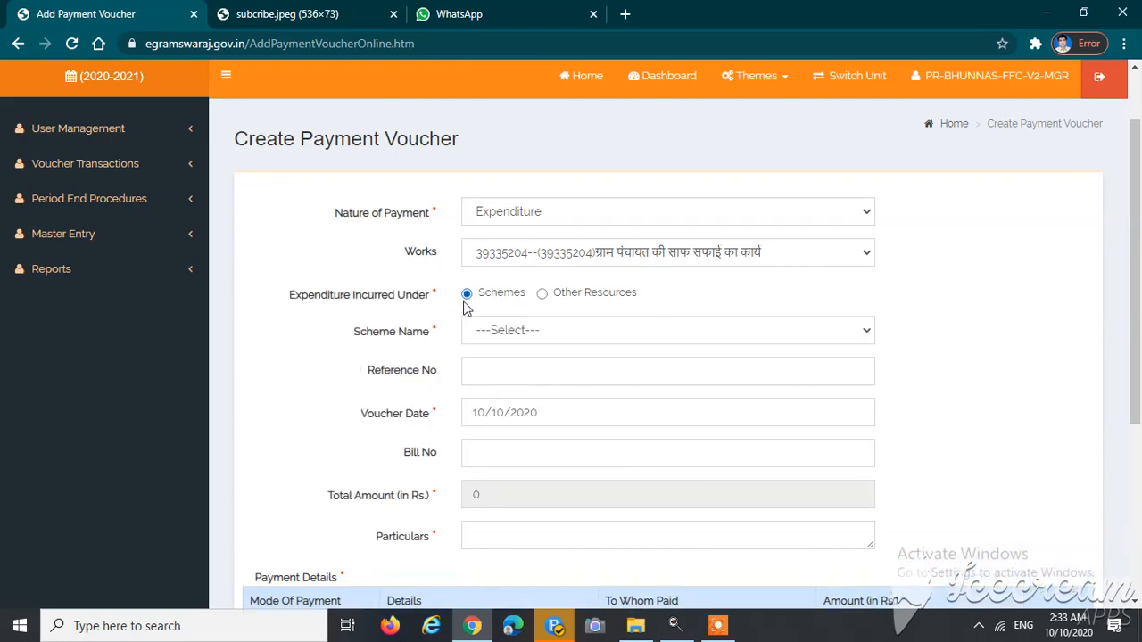
{"action": "double_click", "coordinate": [371, 335]}
{"action": "left_click", "coordinate": [371, 337]}
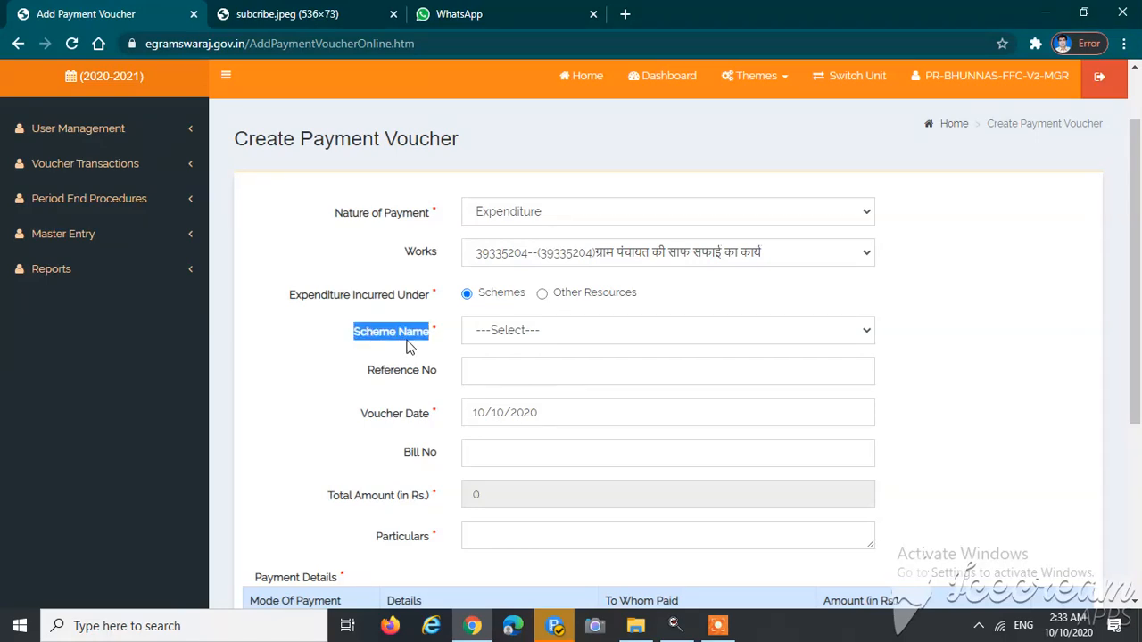
{"action": "left_click", "coordinate": [574, 332]}
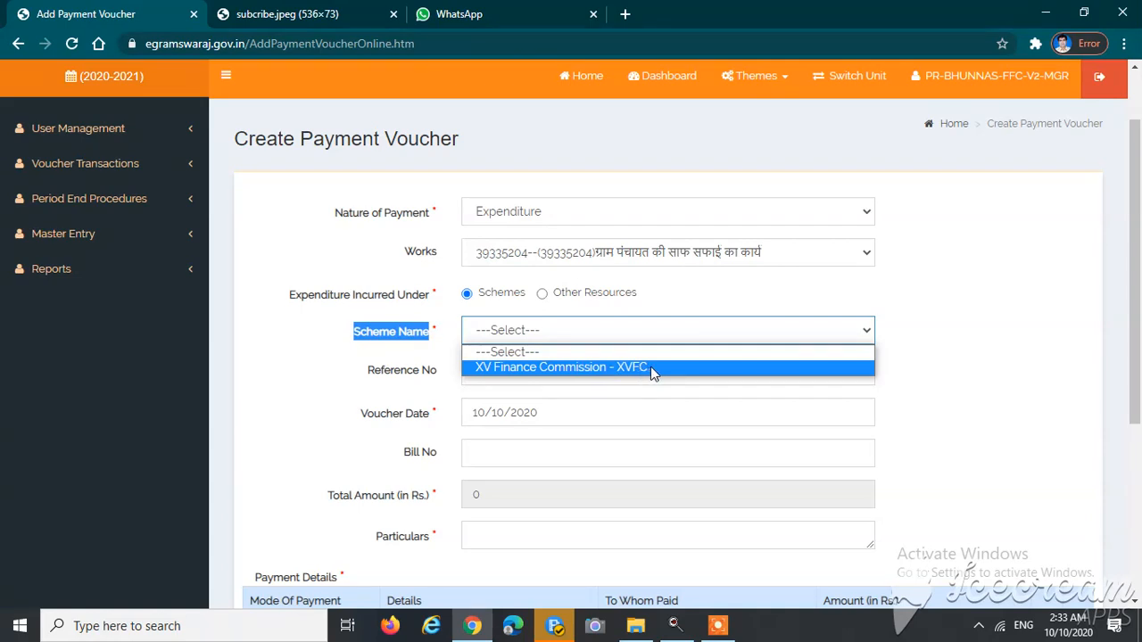
{"action": "left_click", "coordinate": [551, 369]}
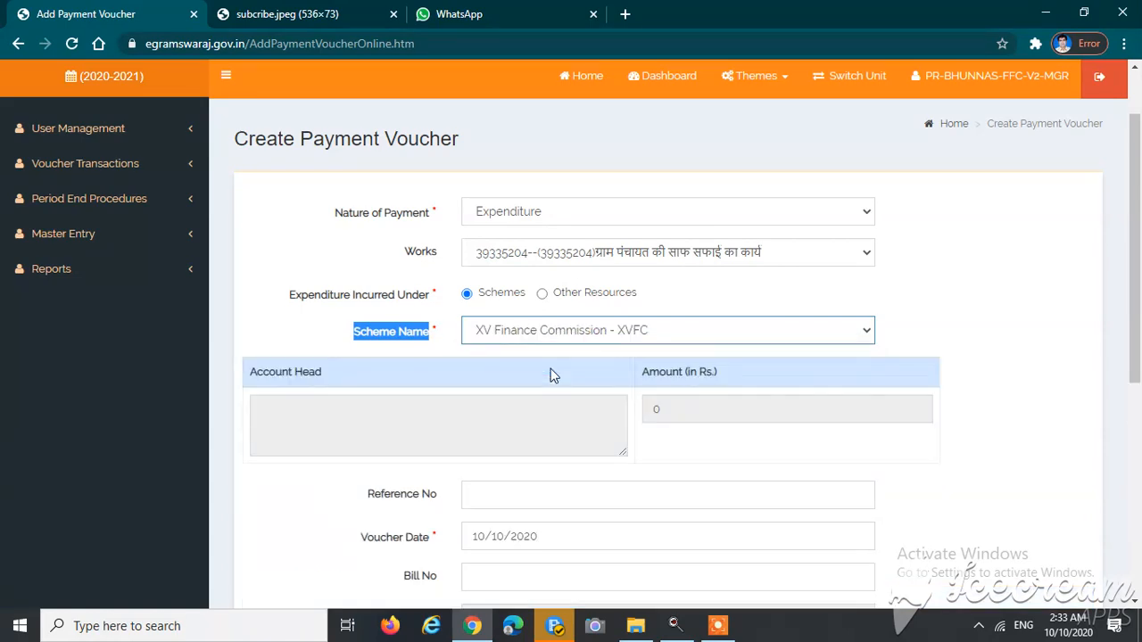
{"action": "left_click", "coordinate": [303, 348]}
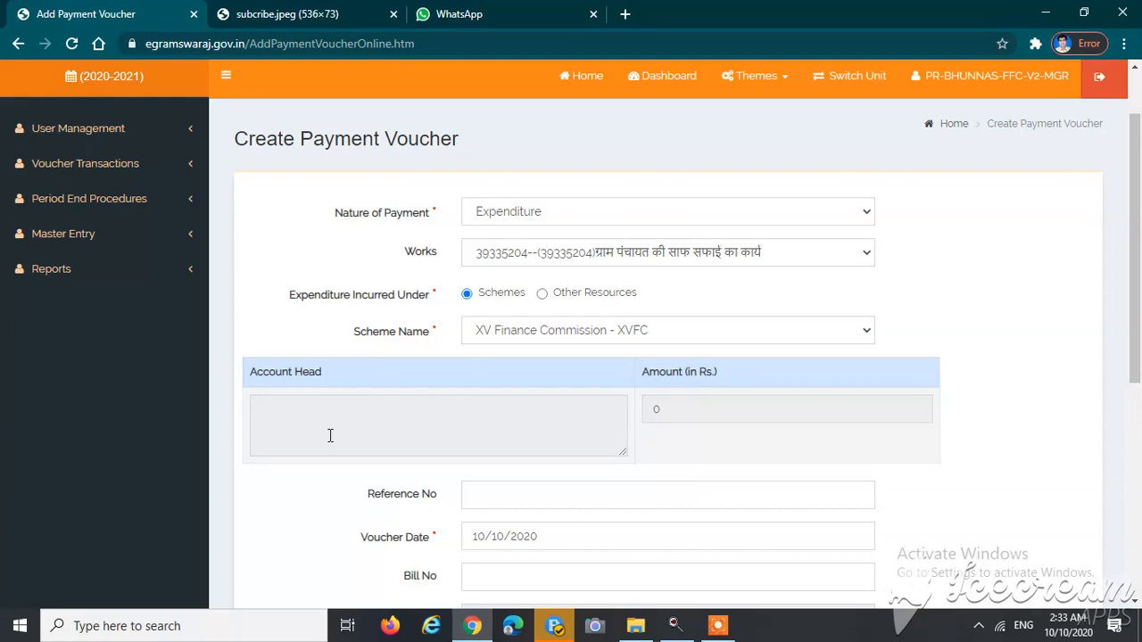
- Open the account head entry for the voucher and choose DropDown Search as the search method
{"action": "left_click", "coordinate": [357, 438]}
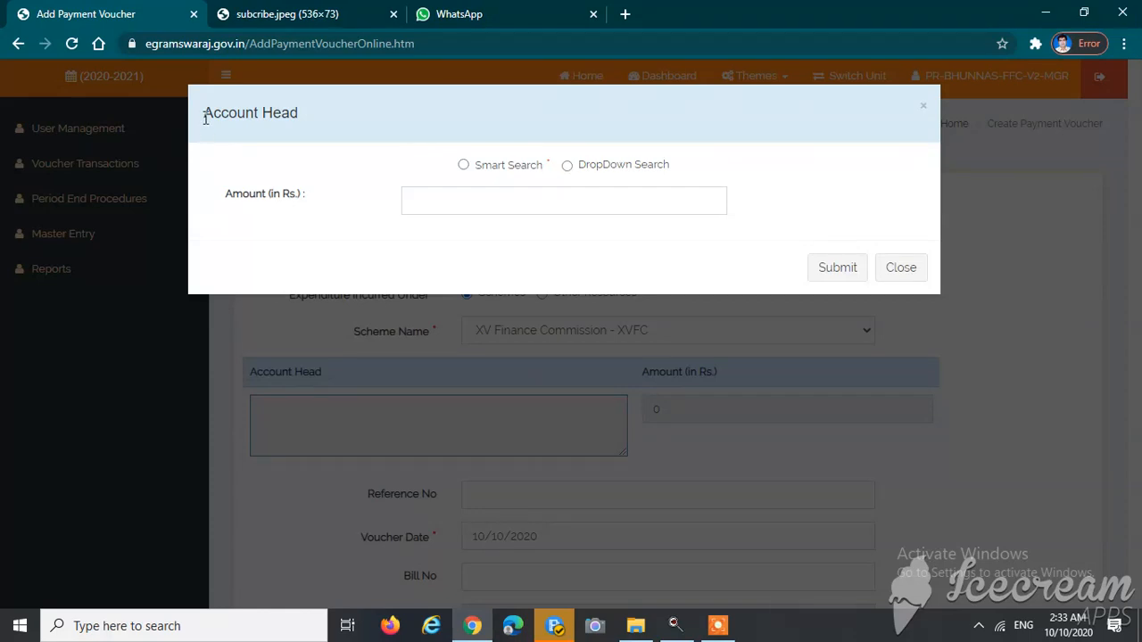
{"action": "left_click_drag", "start_coordinate": [205, 113], "coordinate": [308, 114]}
{"action": "left_click", "coordinate": [404, 148]}
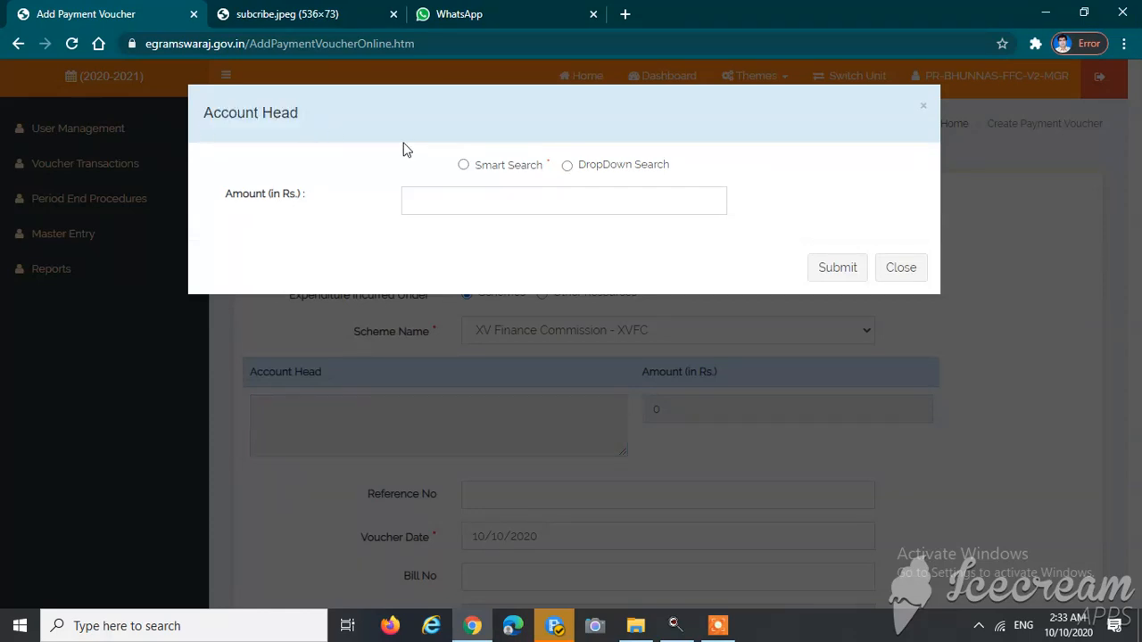
{"action": "left_click", "coordinate": [567, 166]}
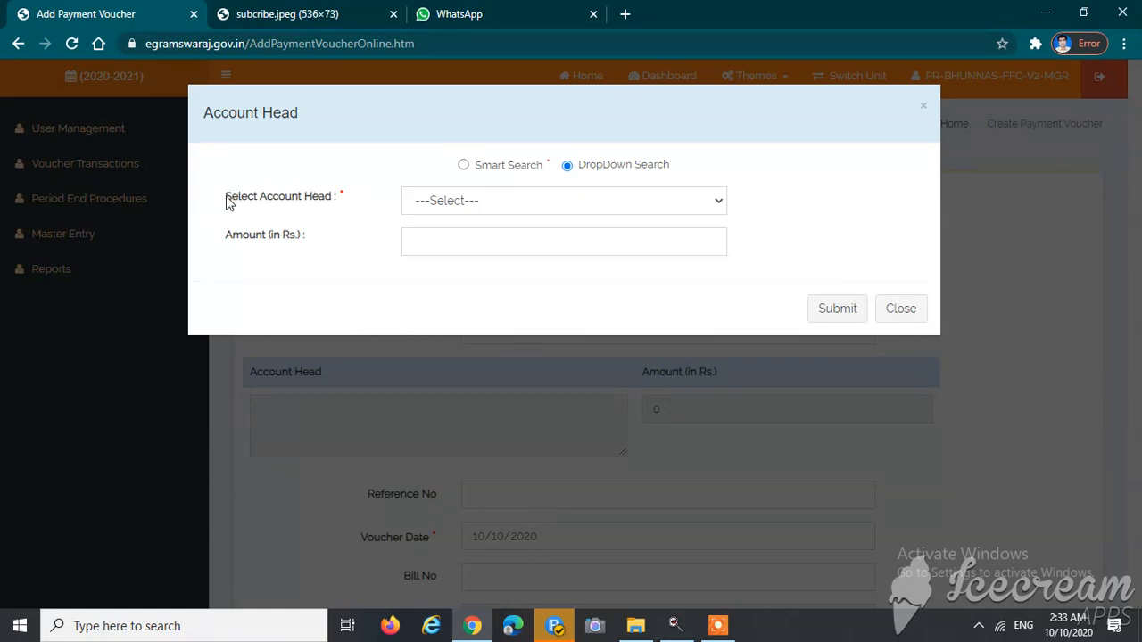
- Set the account head to Tied Grant and the major head to 2215-Water Supply and Sanitation
{"action": "left_click_drag", "start_coordinate": [226, 203], "coordinate": [342, 196]}
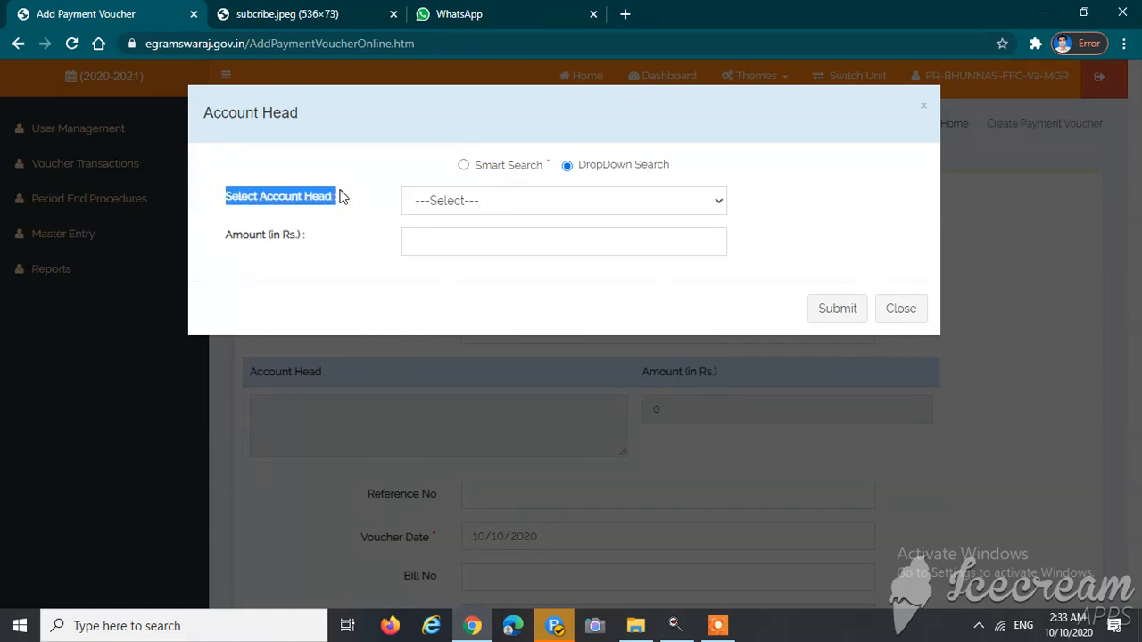
{"action": "left_click", "coordinate": [466, 204]}
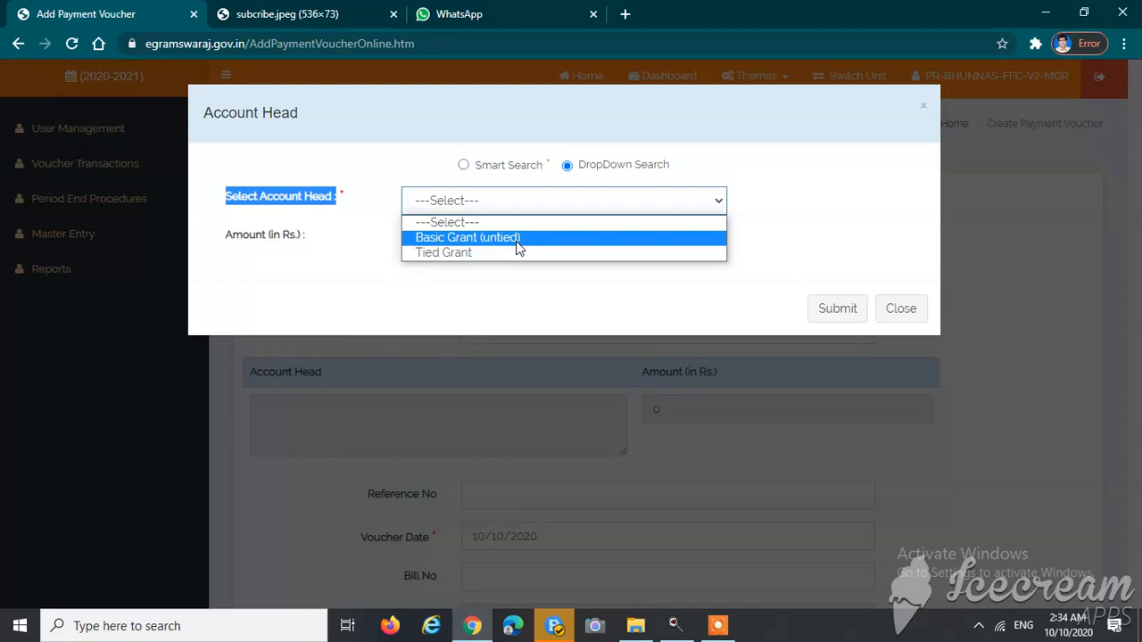
{"action": "left_click", "coordinate": [462, 255]}
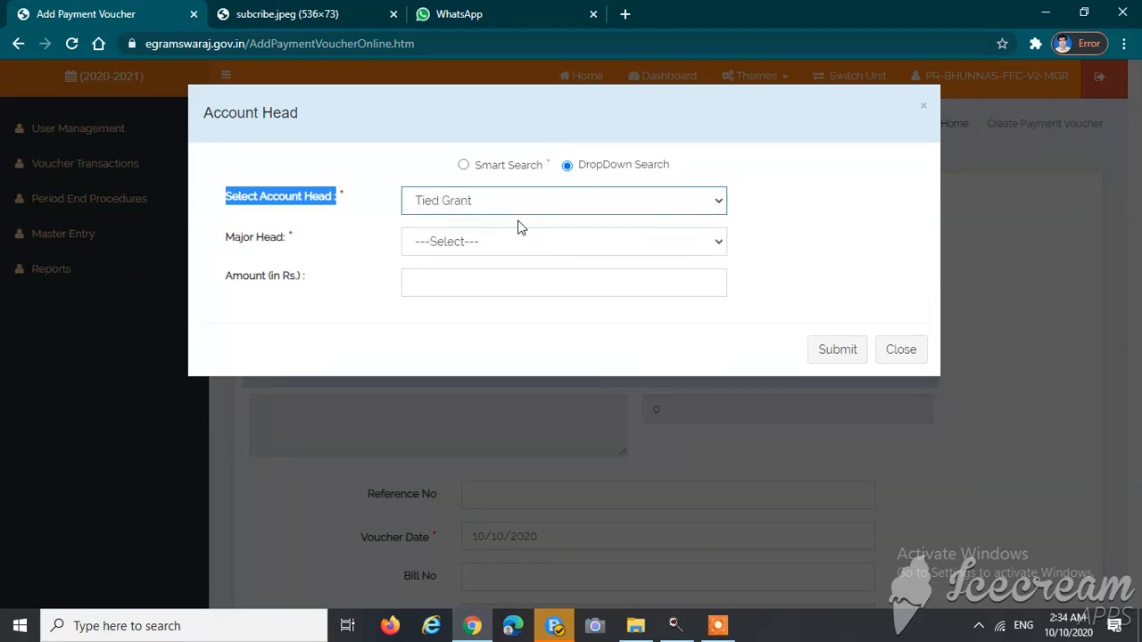
{"action": "left_click", "coordinate": [240, 237]}
{"action": "left_click_drag", "start_coordinate": [228, 243], "coordinate": [294, 245]}
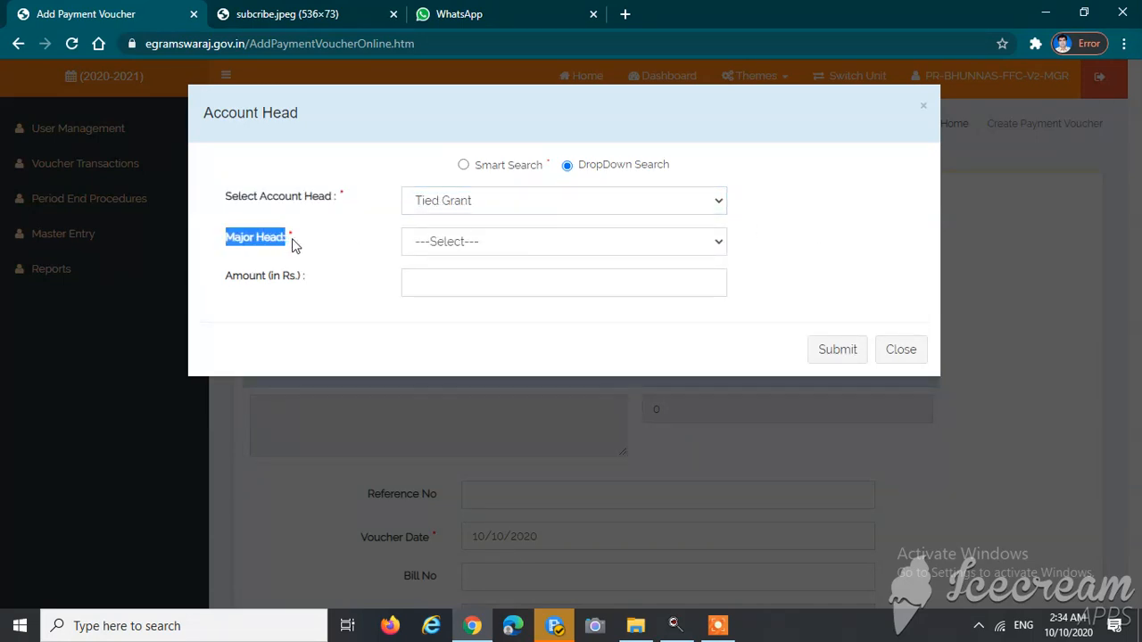
{"action": "left_click", "coordinate": [317, 246]}
{"action": "left_click", "coordinate": [473, 250]}
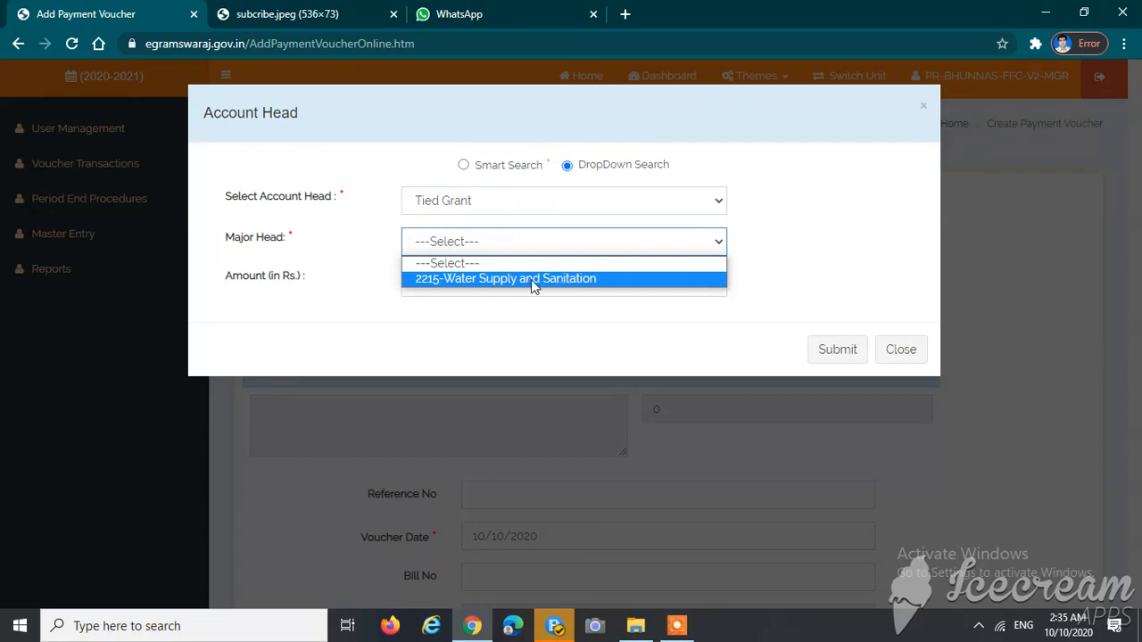
{"action": "left_click", "coordinate": [465, 279]}
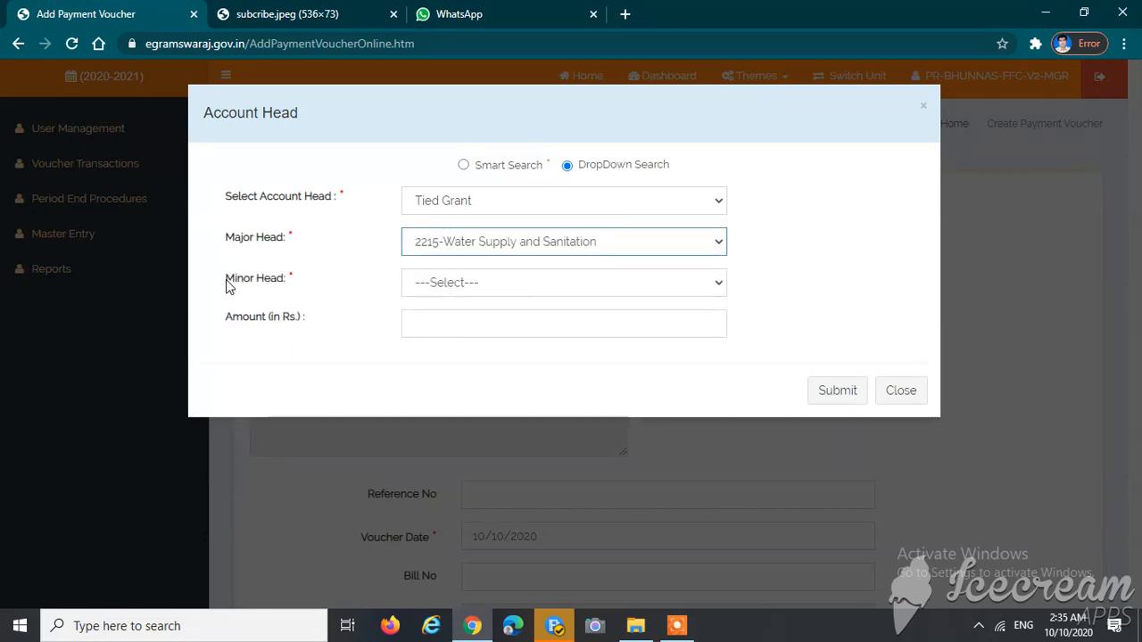
- Review the available minor heads and choose 102-Maintenance and Repair of Tube-wells
{"action": "left_click_drag", "start_coordinate": [227, 280], "coordinate": [292, 280]}
{"action": "left_click", "coordinate": [296, 281]}
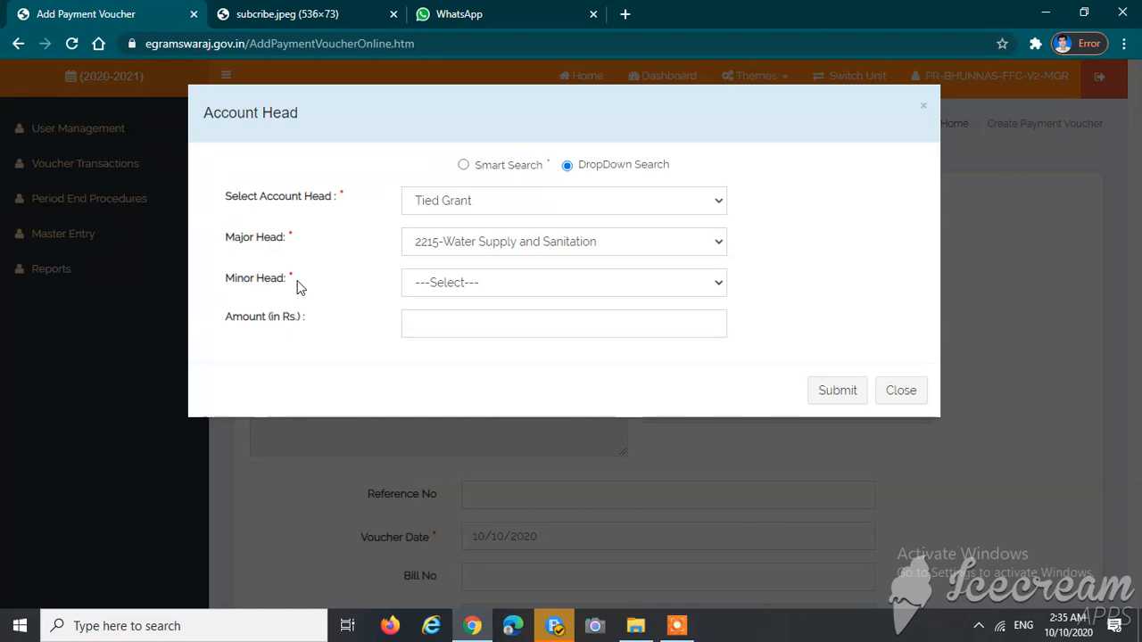
{"action": "left_click", "coordinate": [457, 284]}
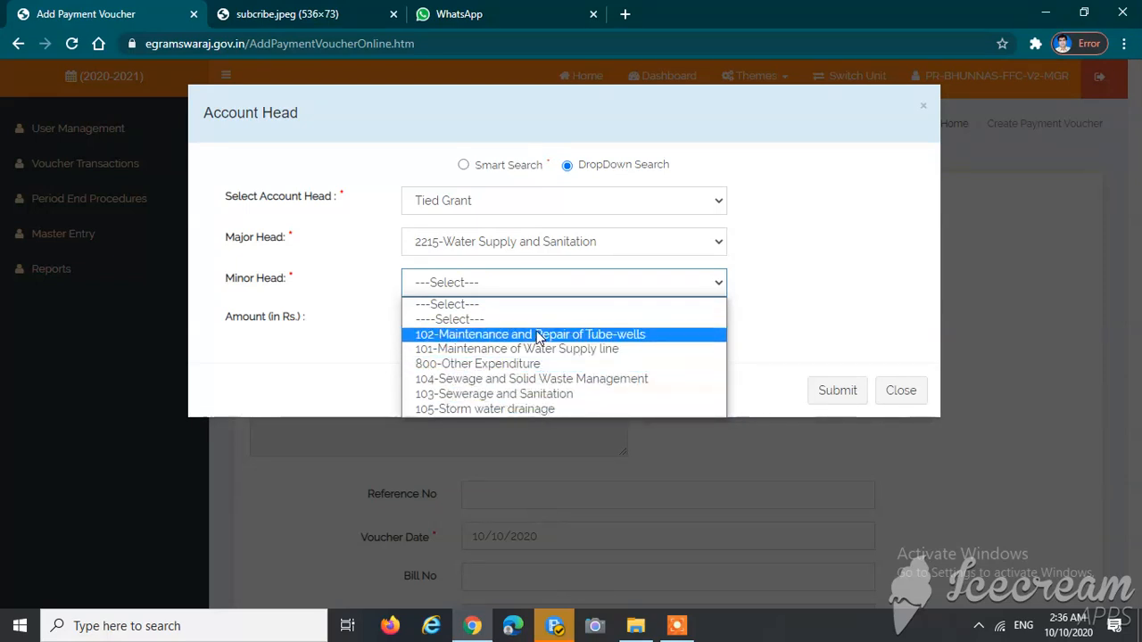
{"action": "left_click", "coordinate": [358, 239]}
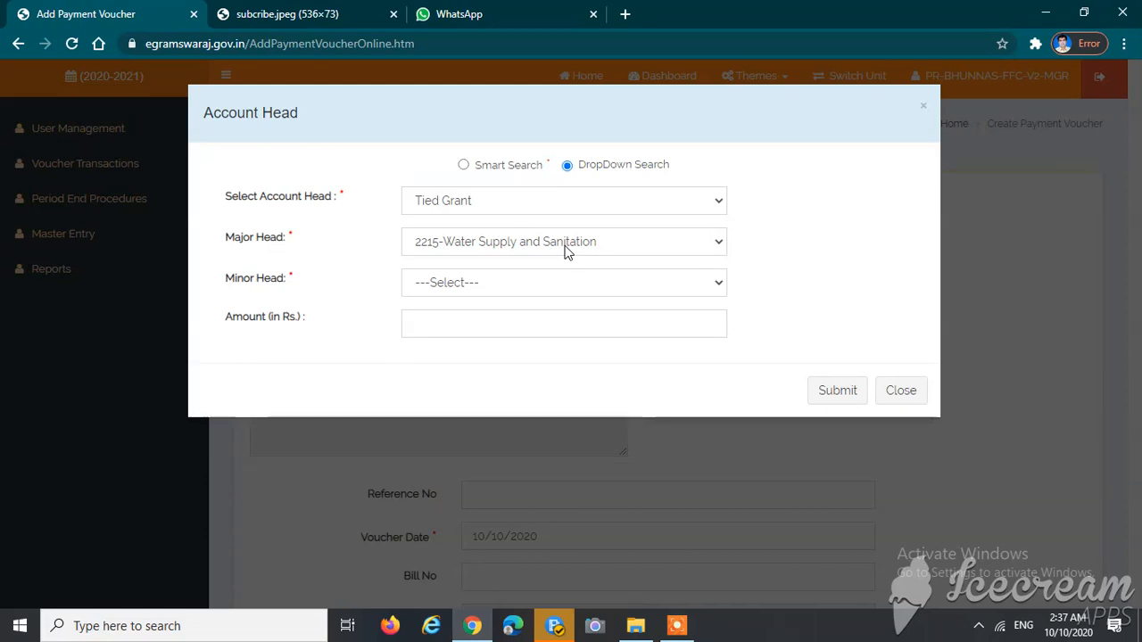
{"action": "double_click", "coordinate": [227, 284]}
{"action": "left_click_drag", "start_coordinate": [226, 284], "coordinate": [402, 288]}
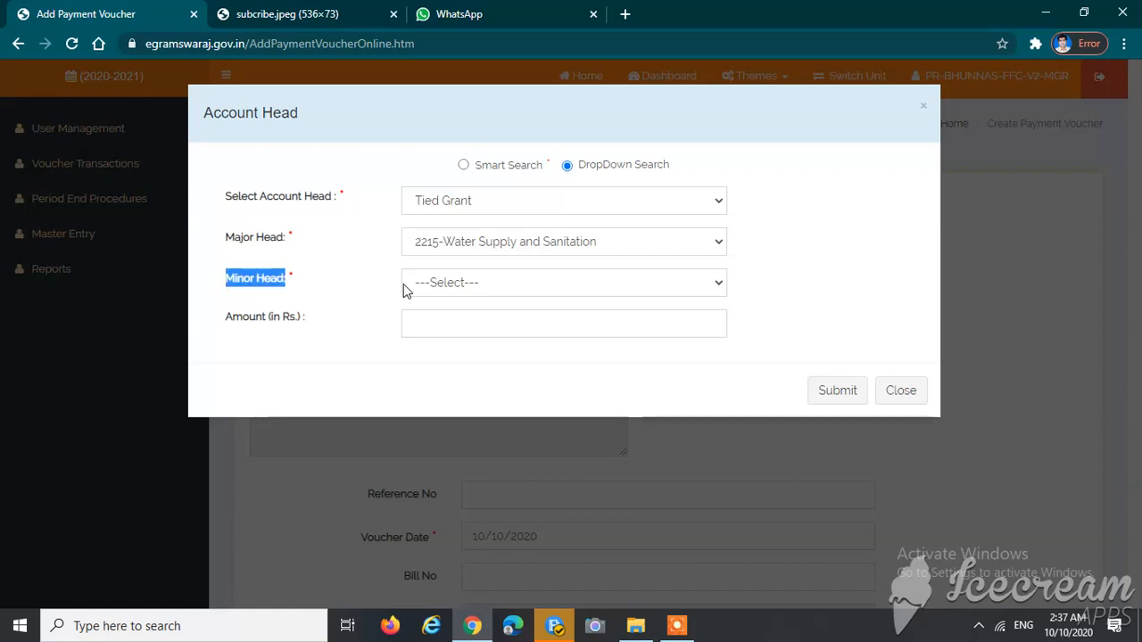
{"action": "left_click", "coordinate": [446, 286]}
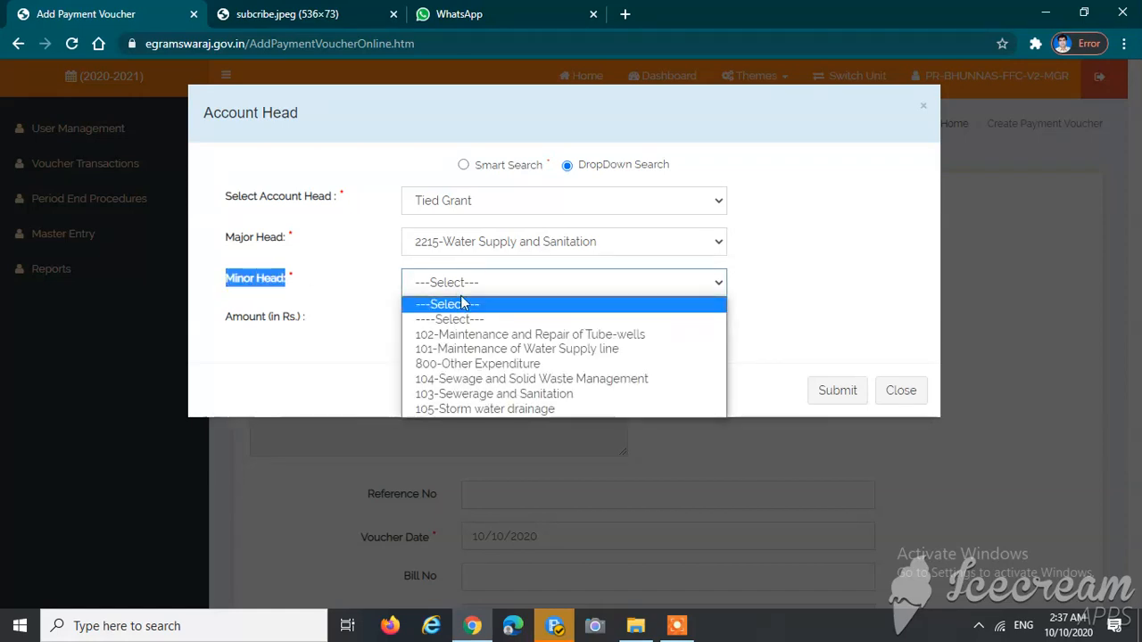
{"action": "left_click", "coordinate": [544, 335]}
{"action": "left_click", "coordinate": [332, 343]}
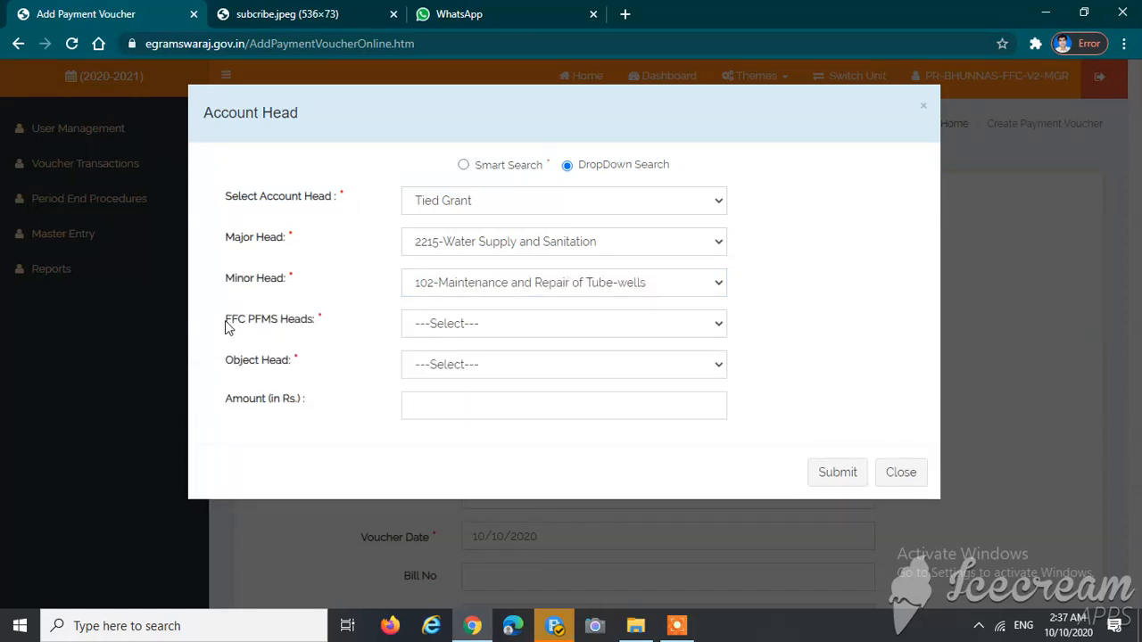
- Change the minor head to 103-Sewerage and Sanitation and set the FFC PFMS head to 24-Sanitation including septage Management (XV)
{"action": "left_click_drag", "start_coordinate": [227, 326], "coordinate": [416, 330]}
{"action": "left_click", "coordinate": [449, 323]}
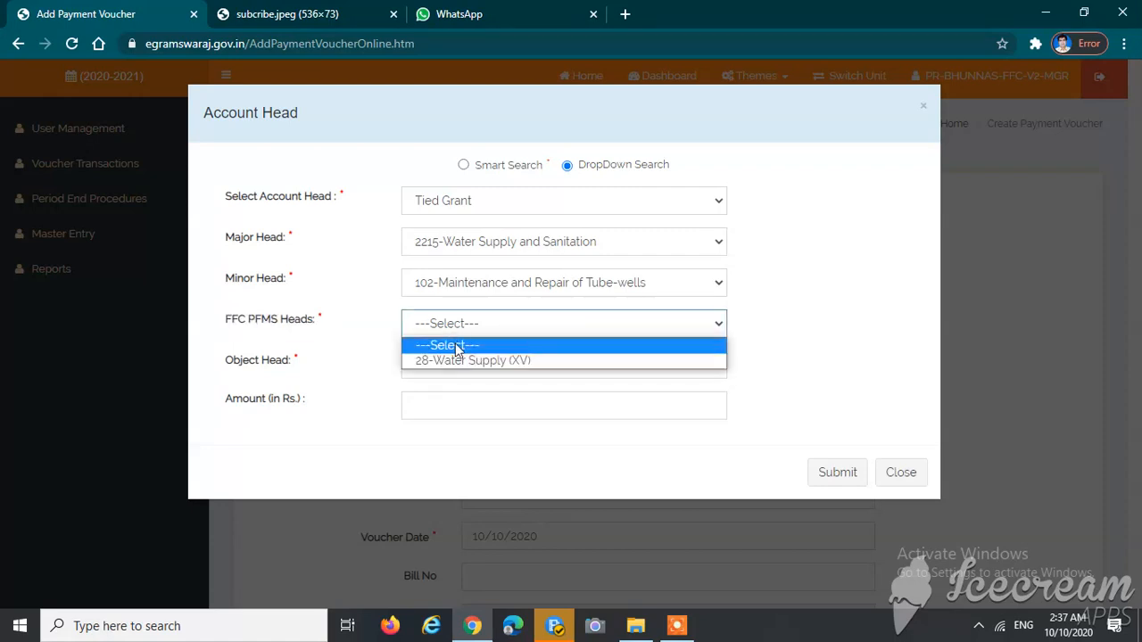
{"action": "left_click", "coordinate": [458, 284]}
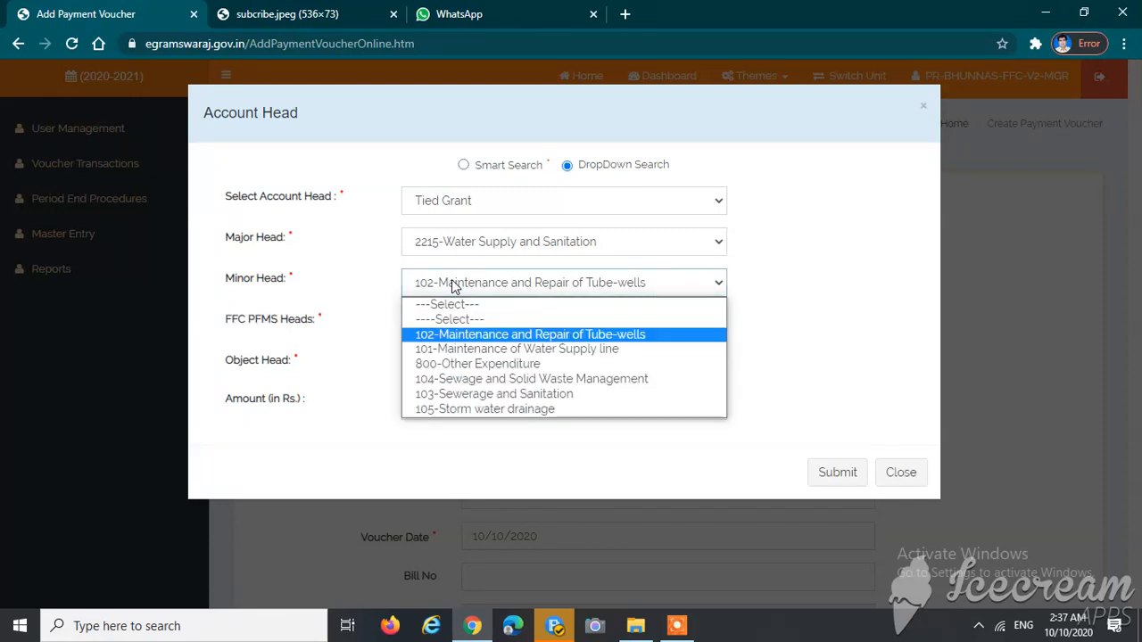
{"action": "left_click", "coordinate": [502, 394]}
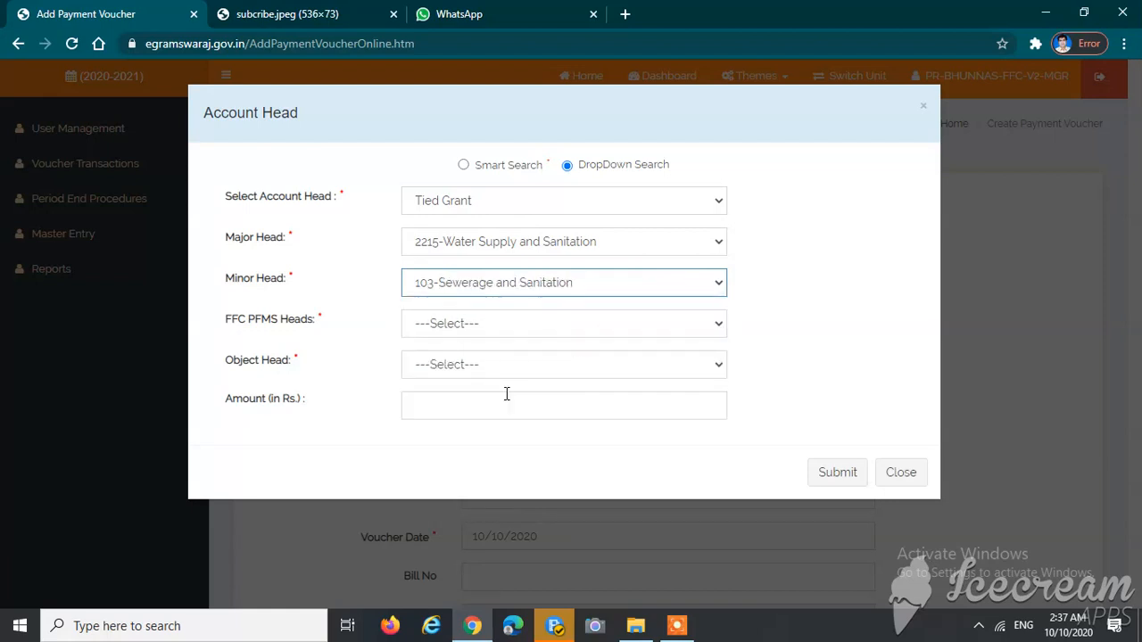
{"action": "left_click", "coordinate": [456, 323]}
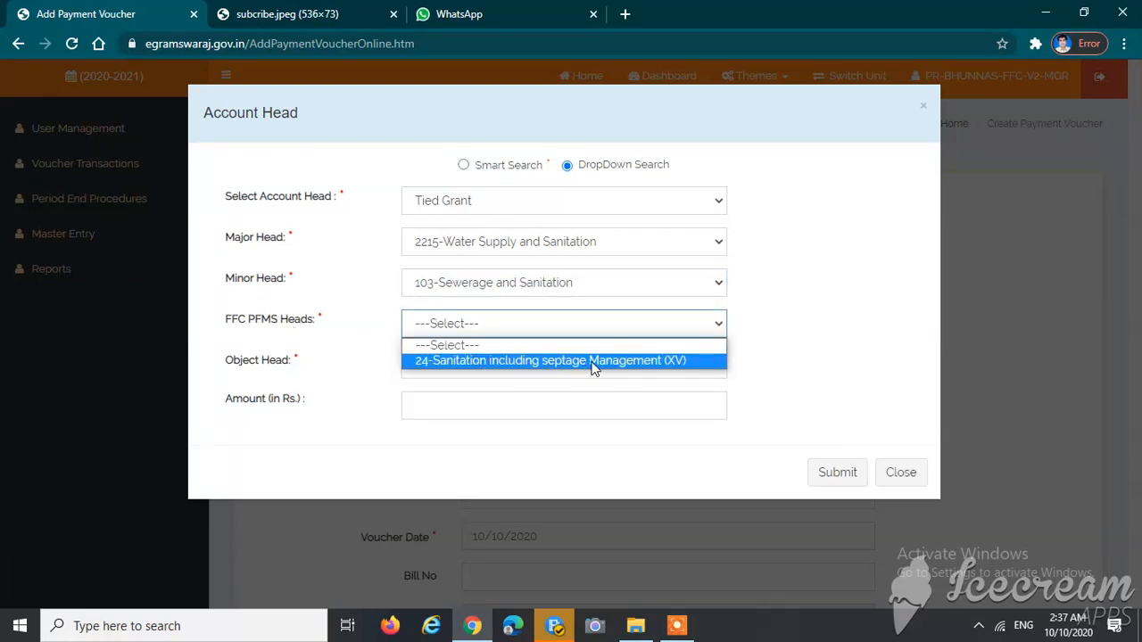
{"action": "left_click", "coordinate": [647, 362]}
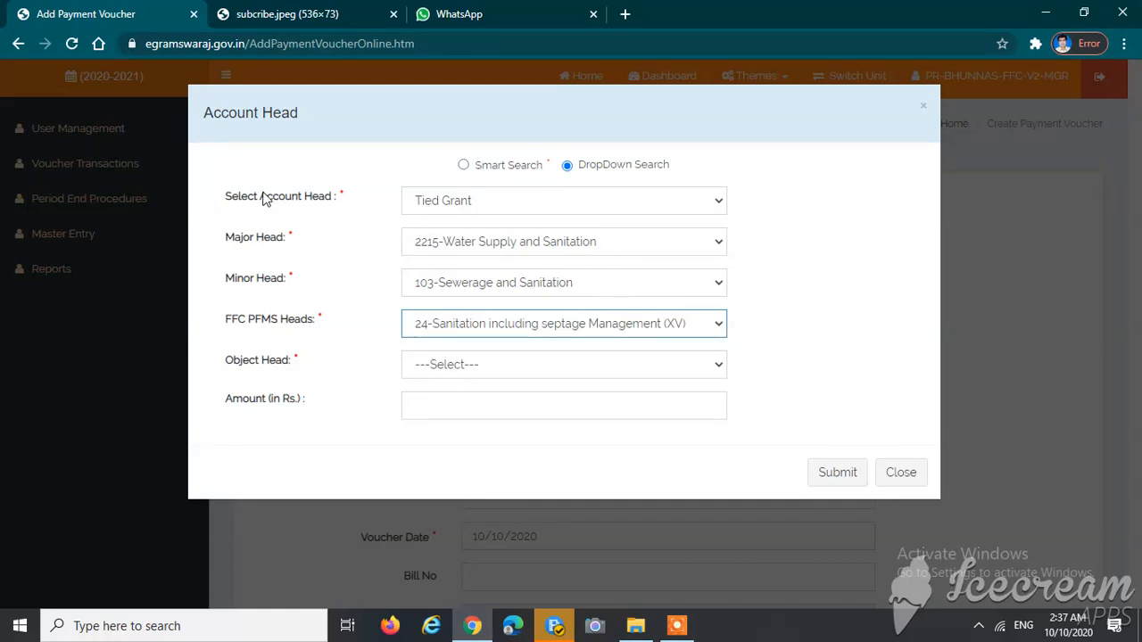
{"action": "triple_click", "coordinate": [292, 197]}
{"action": "left_click", "coordinate": [279, 226]}
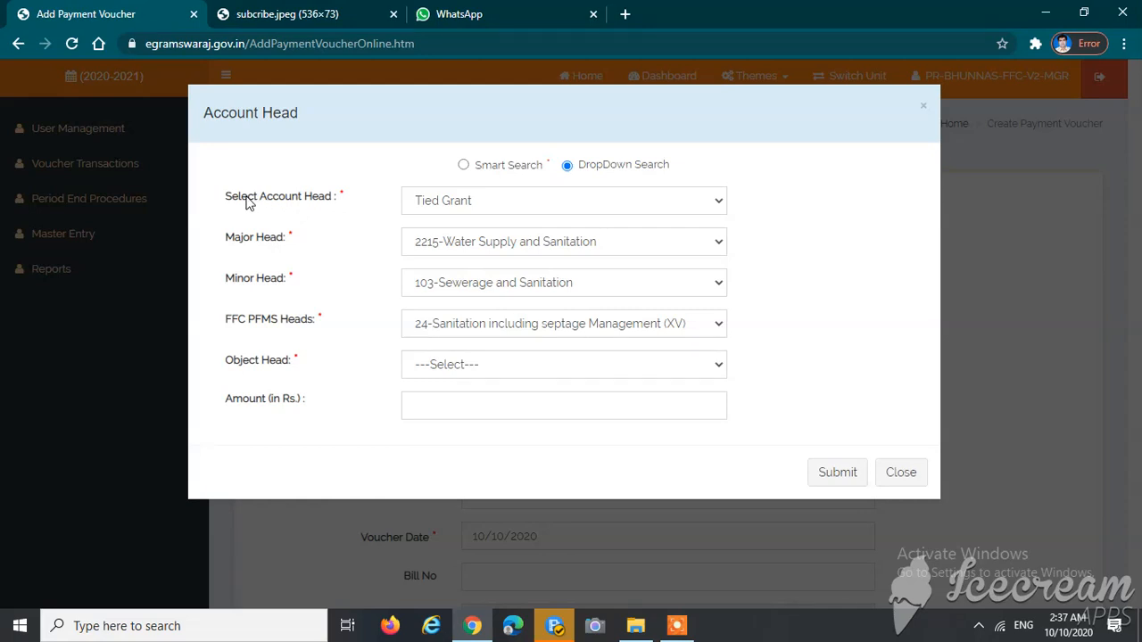
- Change the account head to Basic Grant (untied)
{"action": "double_click", "coordinate": [246, 202]}
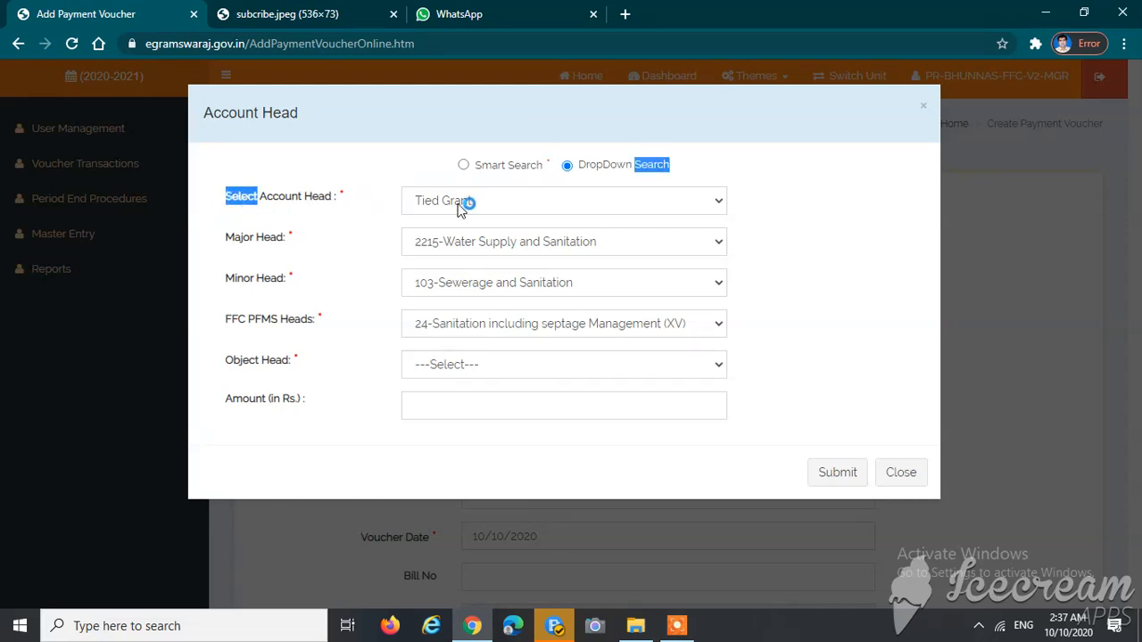
{"action": "left_click", "coordinate": [489, 203]}
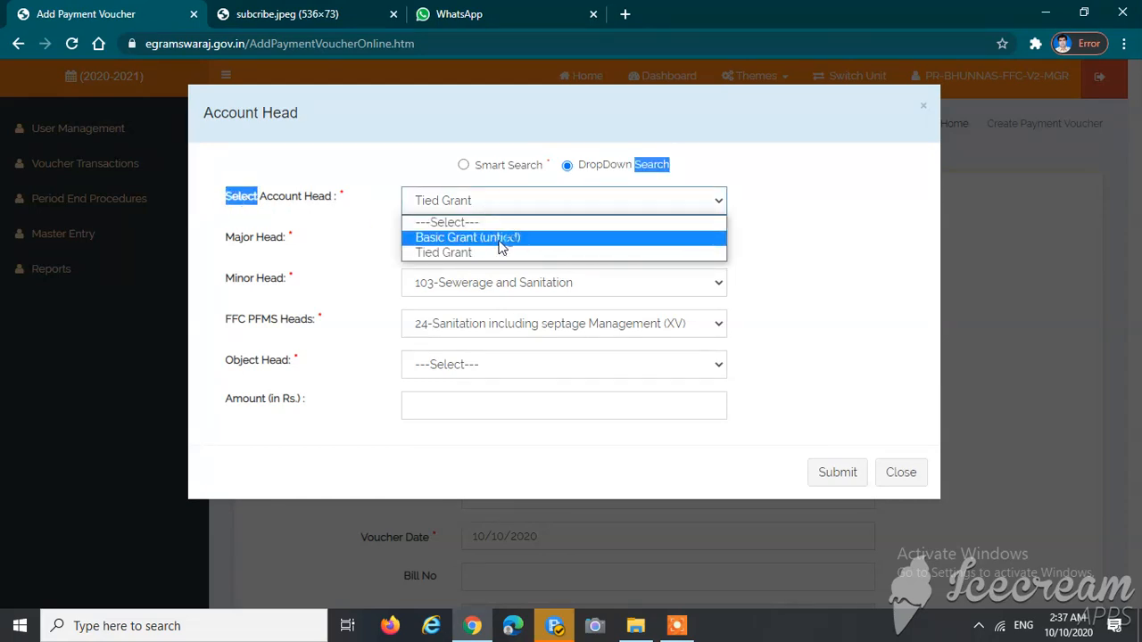
{"action": "left_click", "coordinate": [528, 239]}
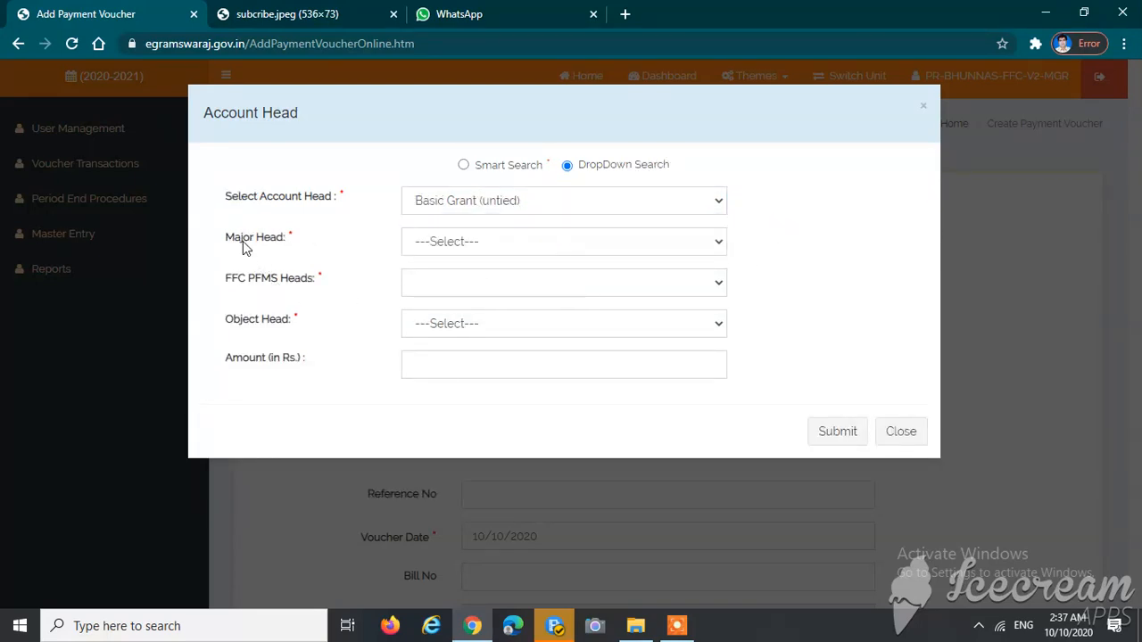
- Look through the major heads for the Basic Grant and choose 5054-Capital Outlay on Transportation
{"action": "left_click_drag", "start_coordinate": [227, 247], "coordinate": [293, 247]}
{"action": "left_click", "coordinate": [300, 250]}
{"action": "triple_click", "coordinate": [239, 246]}
{"action": "left_click", "coordinate": [470, 250]}
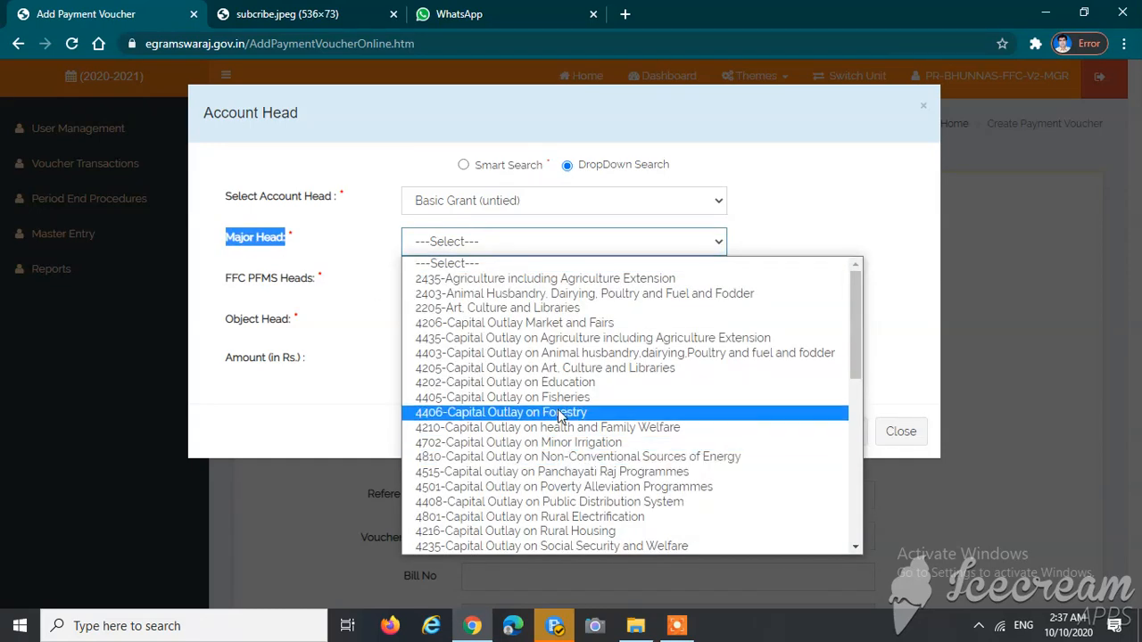
{"action": "scroll", "coordinate": [555, 415], "scroll_direction": "down", "scroll_amount": 5}
{"action": "scroll", "coordinate": [555, 419], "scroll_direction": "up", "scroll_amount": 5}
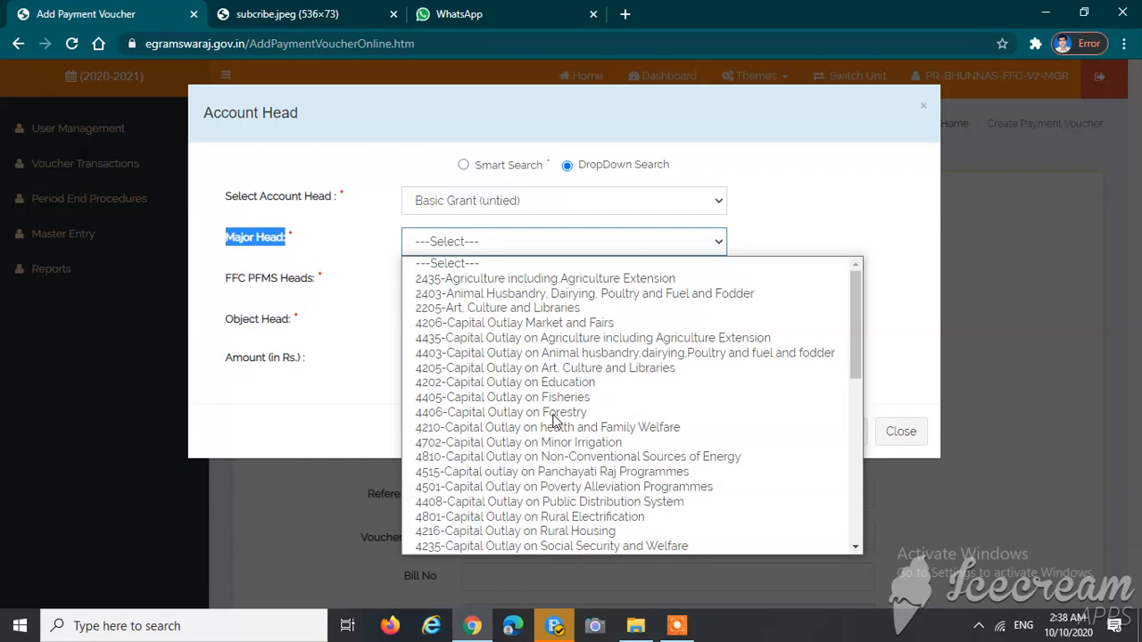
{"action": "scroll", "coordinate": [553, 419], "scroll_direction": "down", "scroll_amount": 5}
{"action": "scroll", "coordinate": [550, 423], "scroll_direction": "up", "scroll_amount": 5}
{"action": "scroll", "coordinate": [552, 424], "scroll_direction": "down", "scroll_amount": 5}
{"action": "scroll", "coordinate": [553, 434], "scroll_direction": "up", "scroll_amount": 5}
{"action": "scroll", "coordinate": [551, 435], "scroll_direction": "down", "scroll_amount": 5}
{"action": "scroll", "coordinate": [551, 435], "scroll_direction": "up", "scroll_amount": 5}
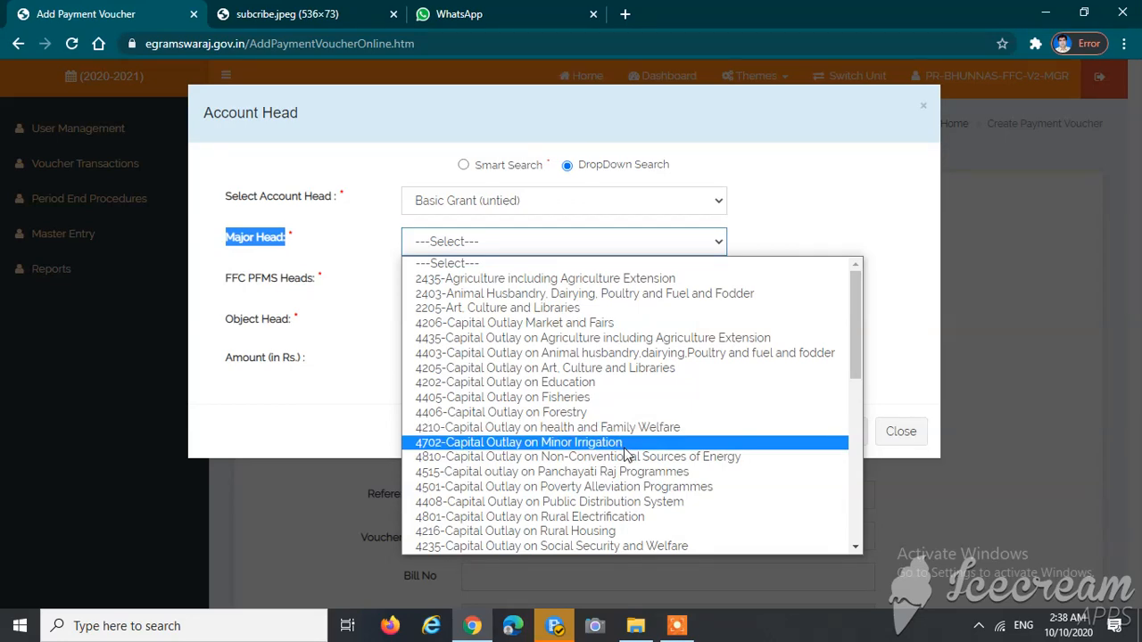
{"action": "scroll", "coordinate": [624, 455], "scroll_direction": "down", "scroll_amount": 5}
{"action": "scroll", "coordinate": [625, 455], "scroll_direction": "up", "scroll_amount": 5}
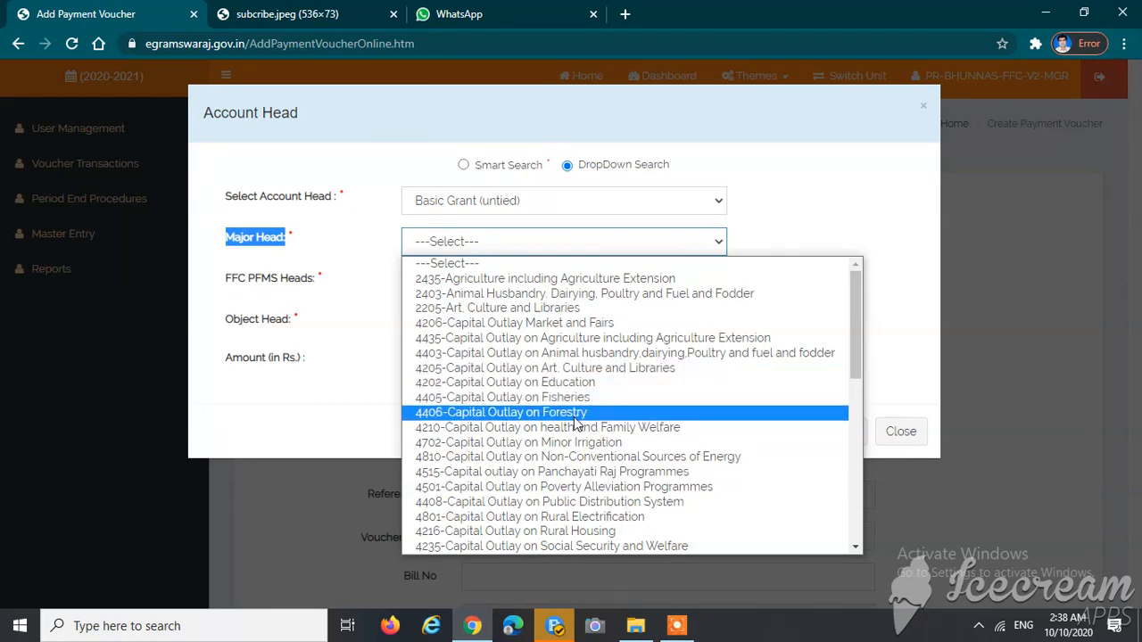
{"action": "key", "text": "5"}
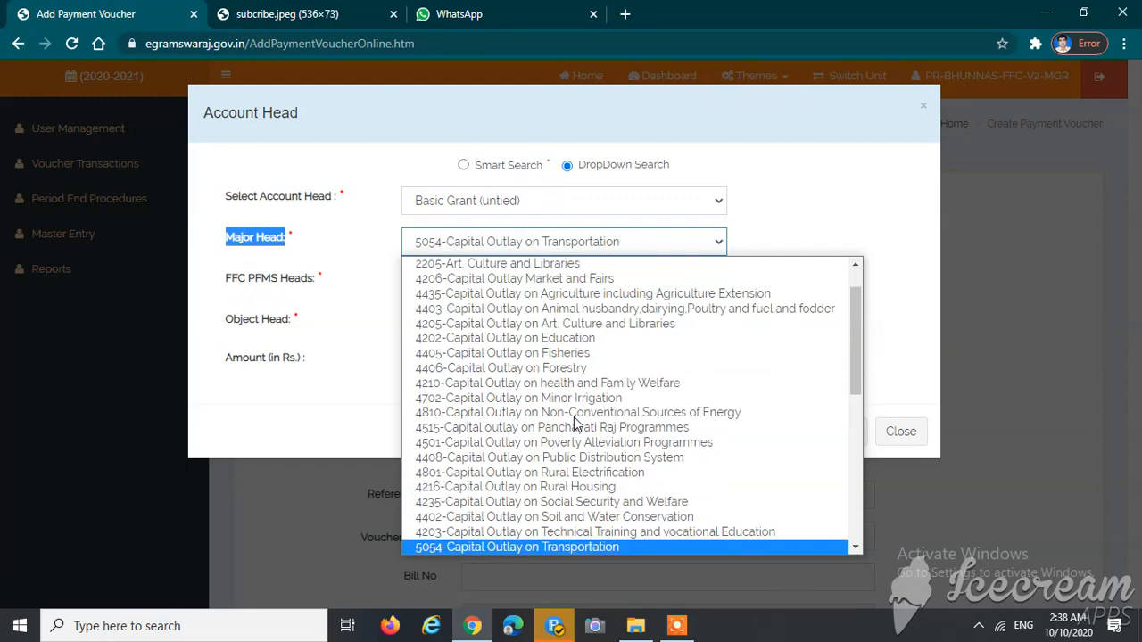
{"action": "key", "text": "Return"}
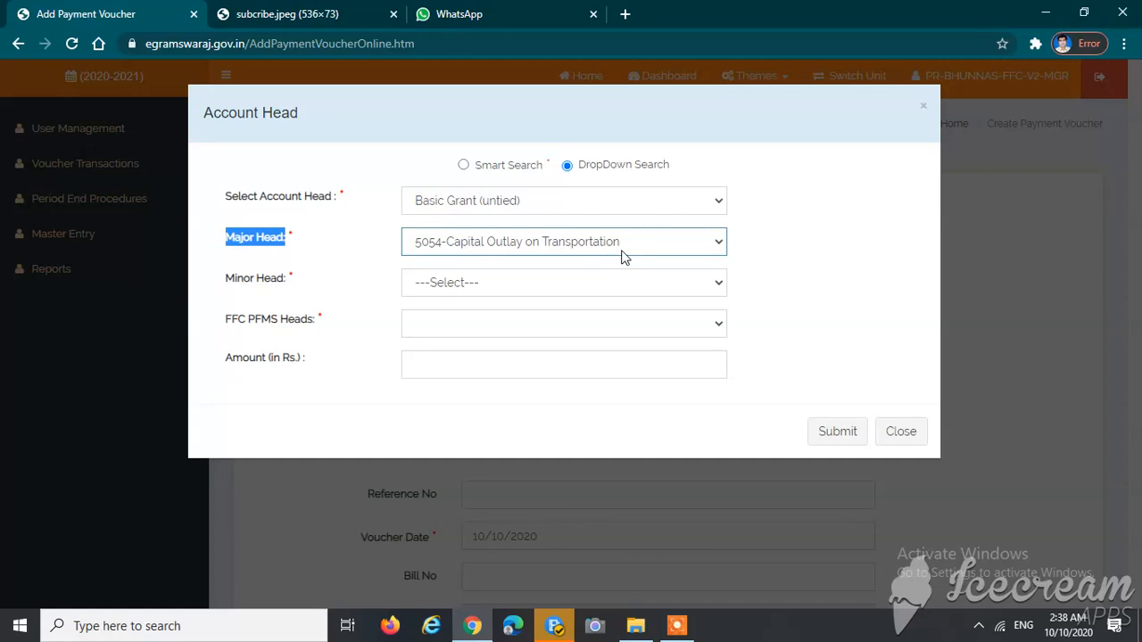
- Set the minor head to 101-Construction of Village\District Roads and the FFC PFMS head to 13-Construction / Maintenance of Roads (XV)
{"action": "triple_click", "coordinate": [236, 284]}
{"action": "left_click", "coordinate": [342, 289]}
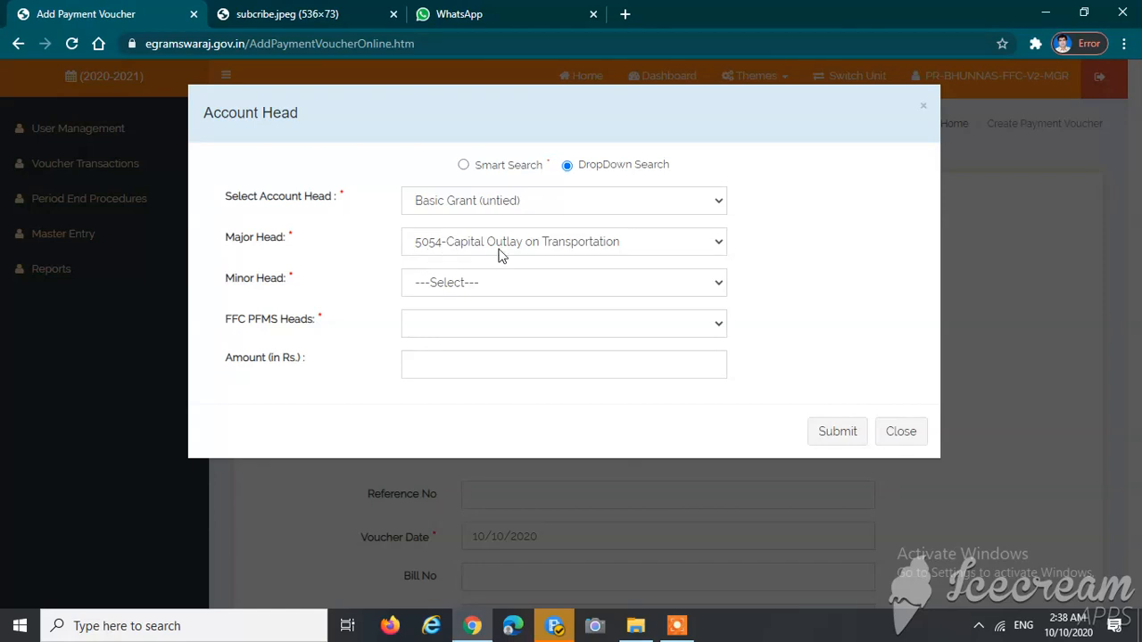
{"action": "double_click", "coordinate": [242, 286]}
{"action": "left_click", "coordinate": [488, 284]}
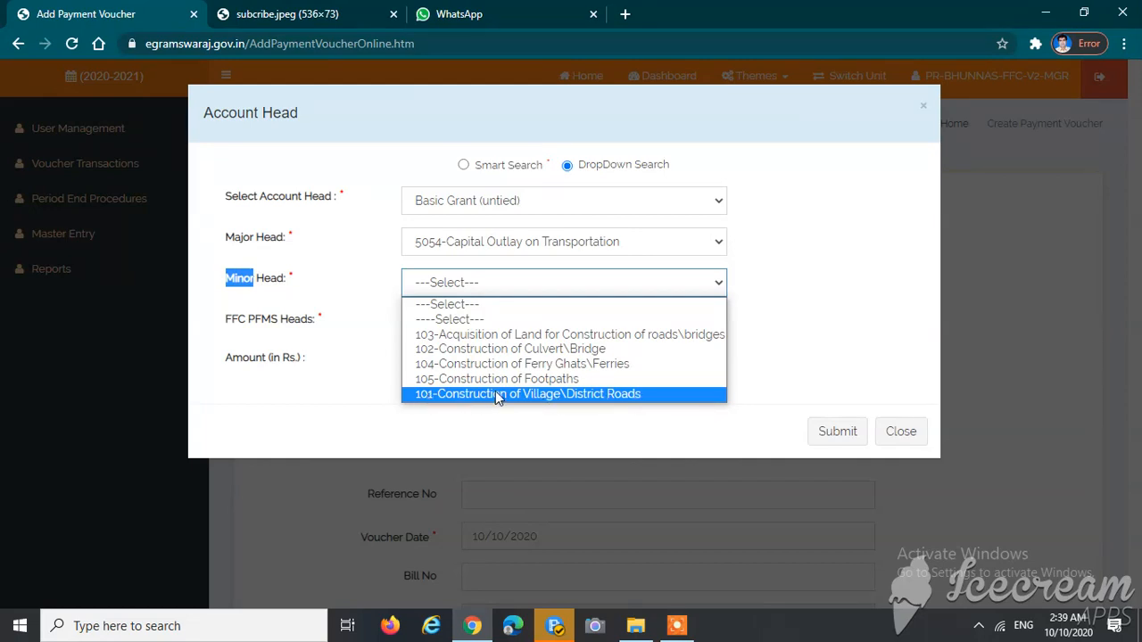
{"action": "left_click", "coordinate": [566, 395]}
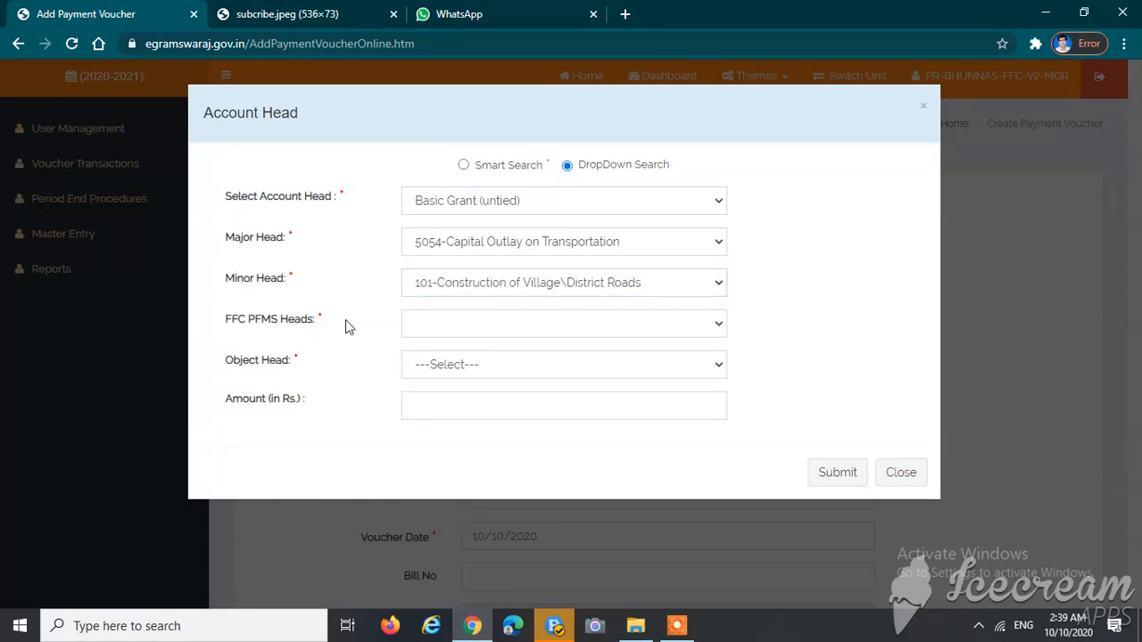
{"action": "left_click", "coordinate": [479, 330]}
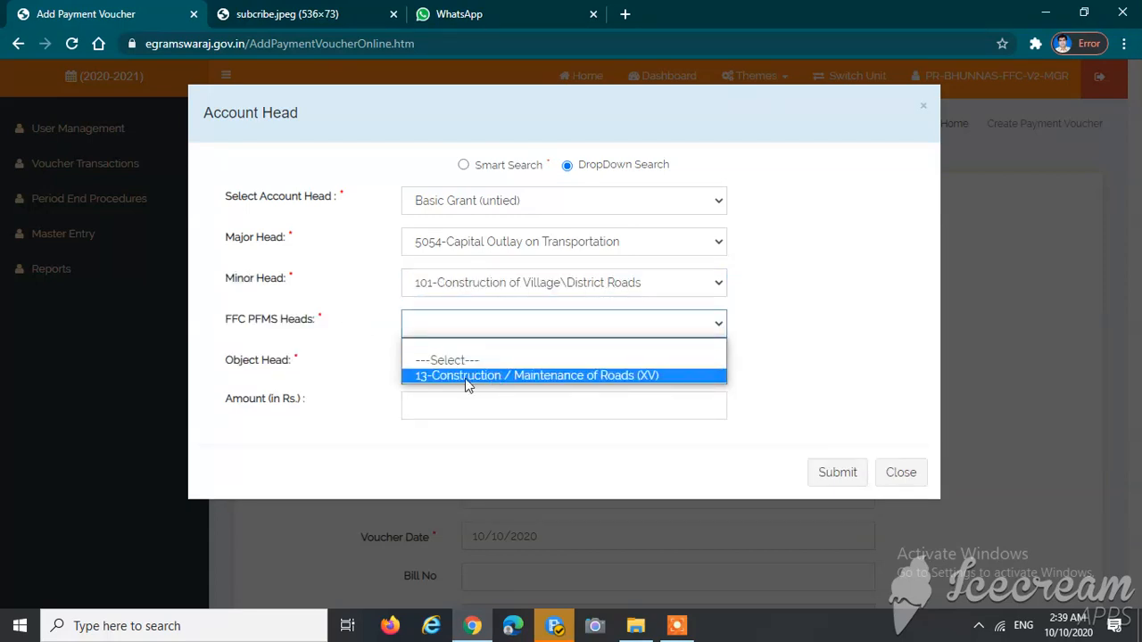
{"action": "left_click", "coordinate": [625, 378]}
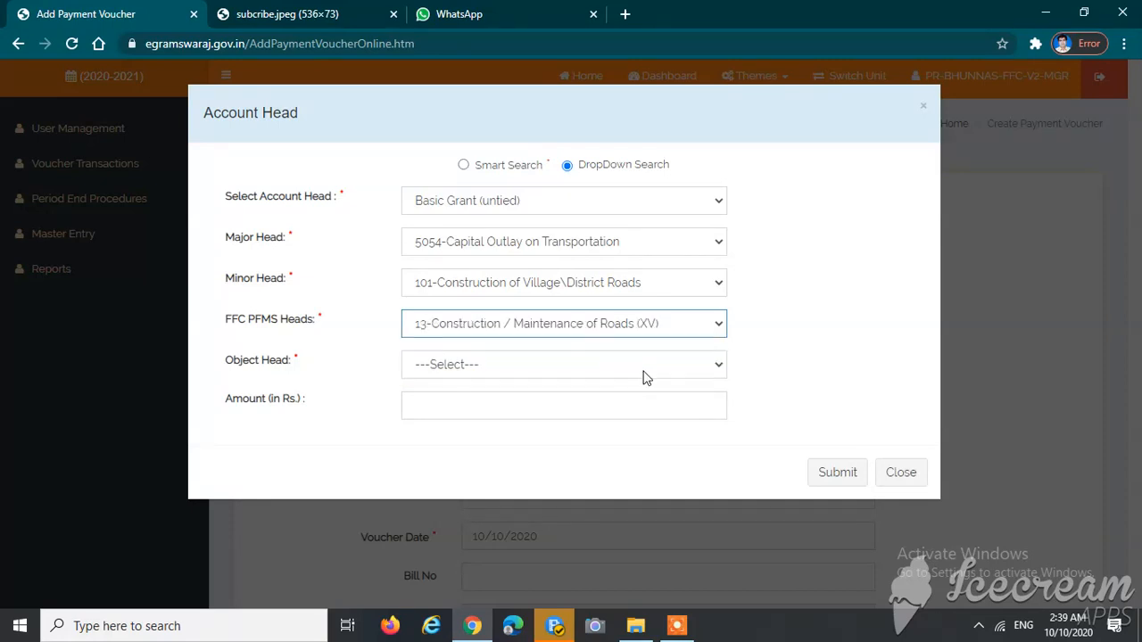
- Set the object head to 02-Wages for the 5054-Capital Outlay on Transportation account head
{"action": "left_click", "coordinate": [650, 367]}
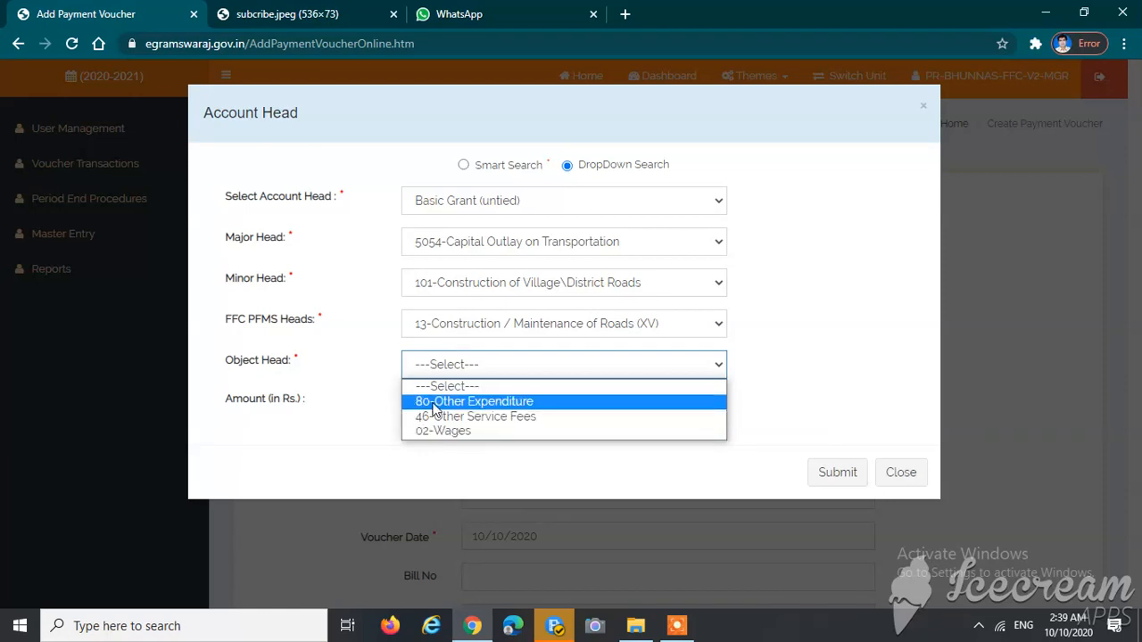
{"action": "left_click", "coordinate": [438, 434]}
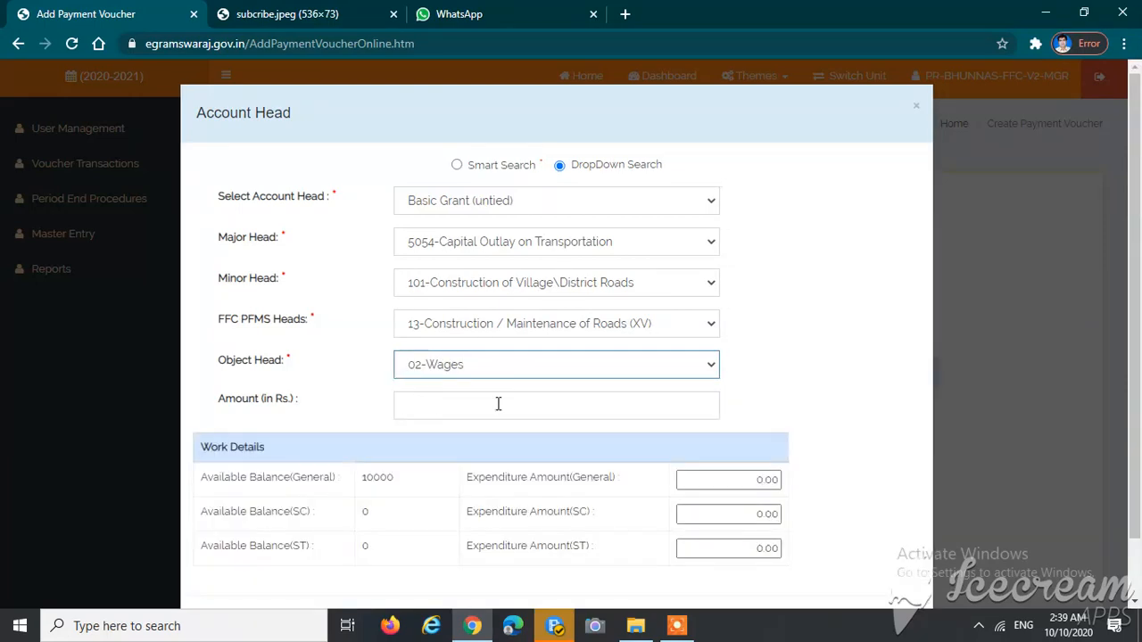
{"action": "scroll", "coordinate": [505, 439], "scroll_direction": "down", "scroll_amount": 3}
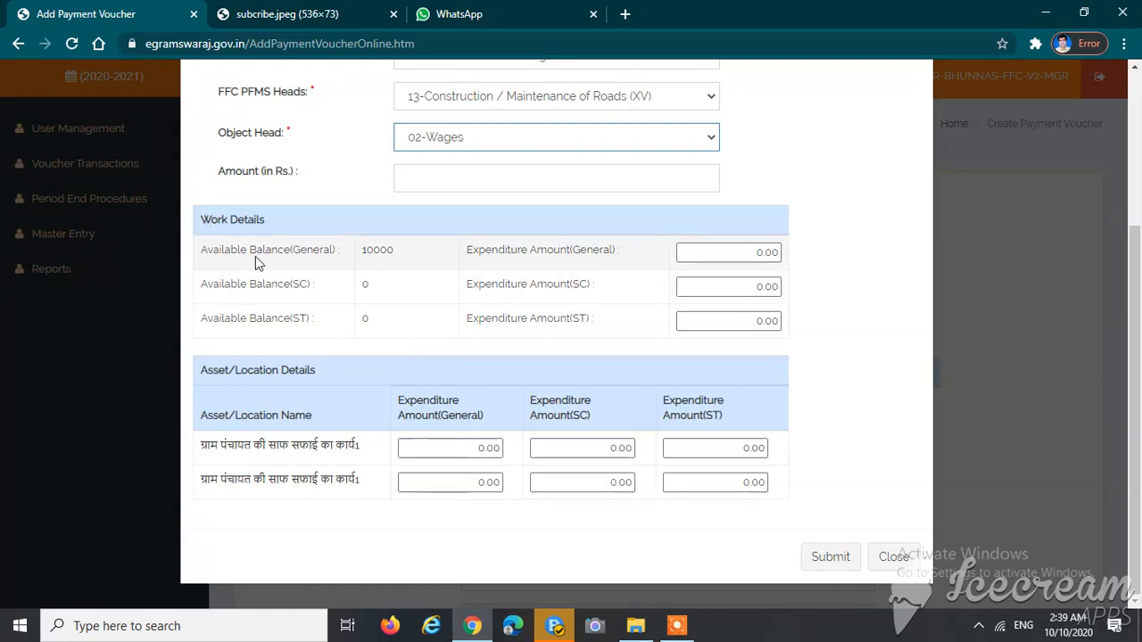
- Check the general available balance and try to clear the general expenditure amount in Work Details
{"action": "double_click", "coordinate": [385, 251]}
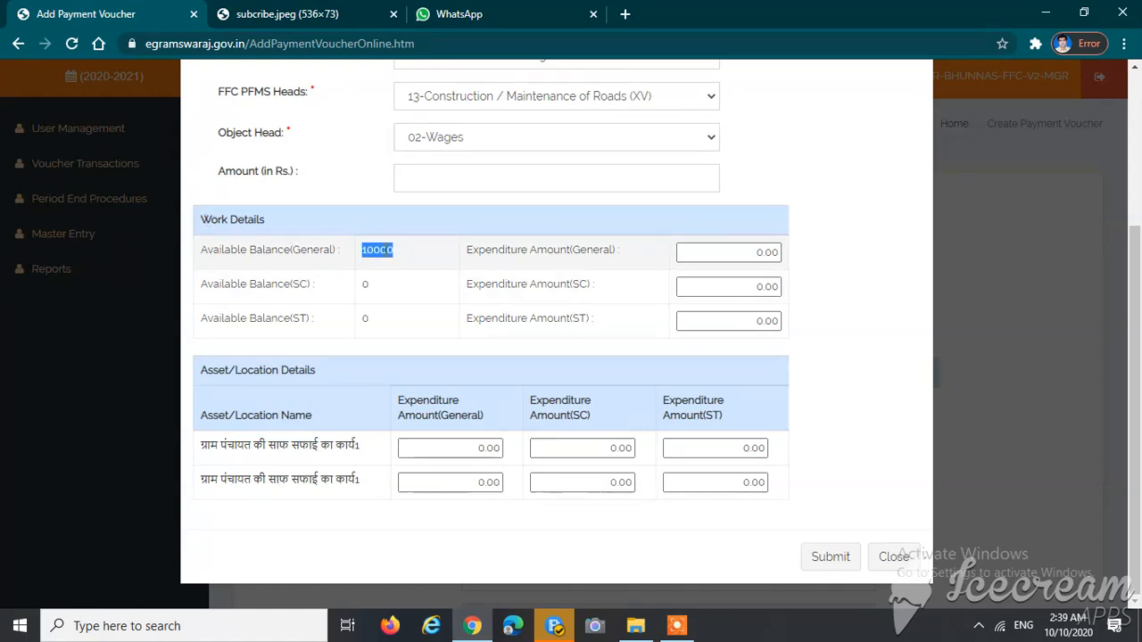
{"action": "left_click", "coordinate": [737, 252]}
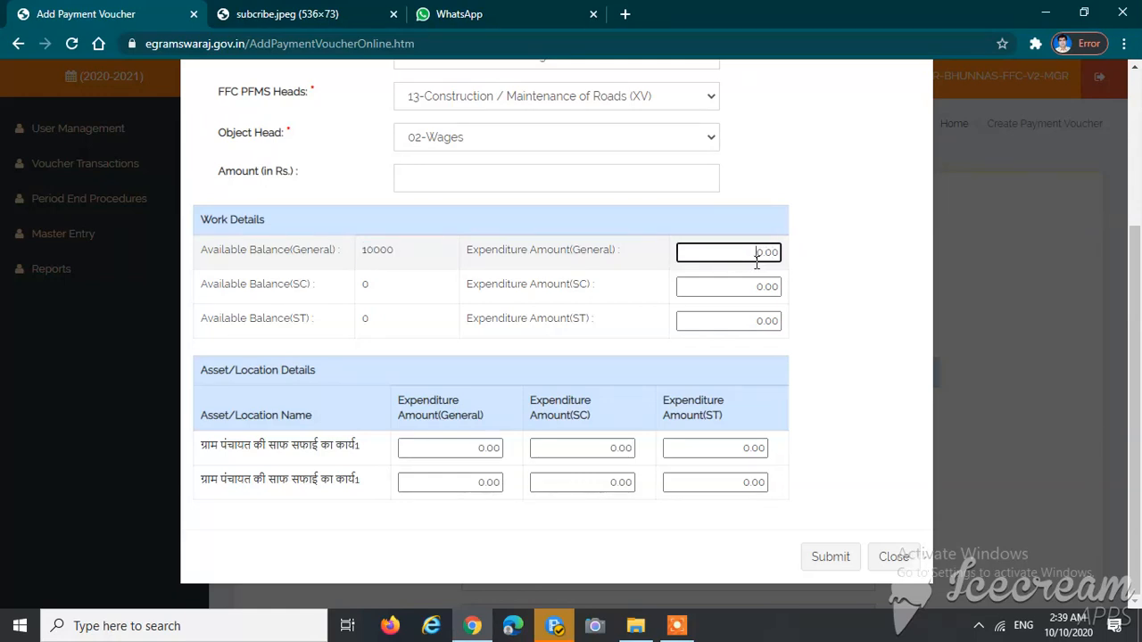
{"action": "key", "text": "Delete"}
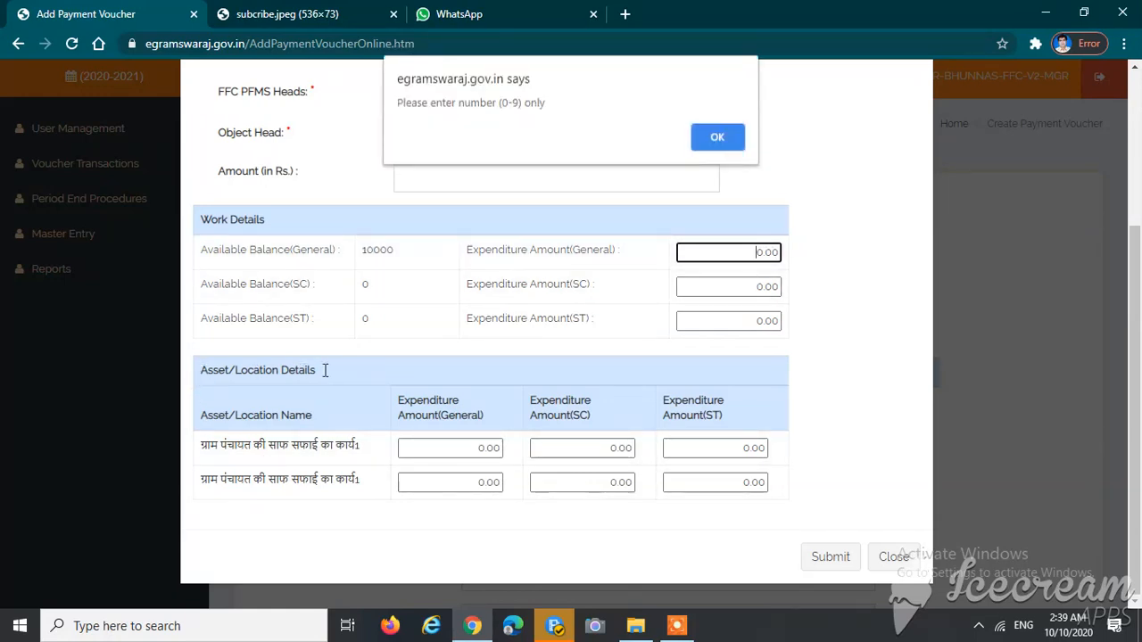
{"action": "left_click", "coordinate": [718, 137]}
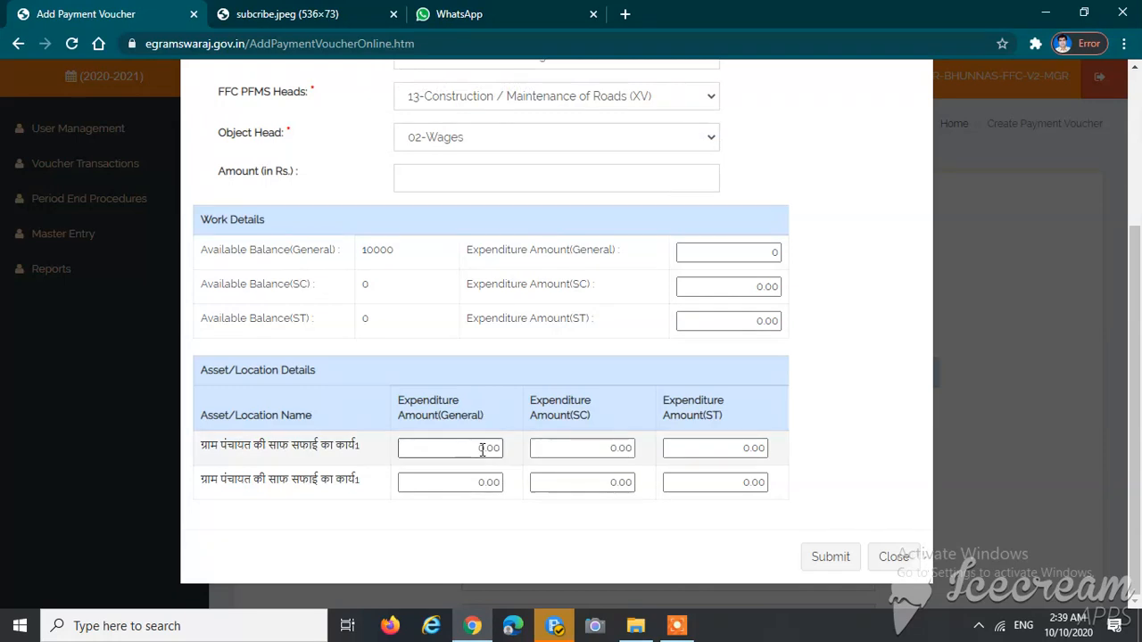
- Keep Basic Grant (untied) as the account head and change the major head to 2515-Panchayati Raj Programmes
{"action": "scroll", "coordinate": [589, 444], "scroll_direction": "up", "scroll_amount": 3}
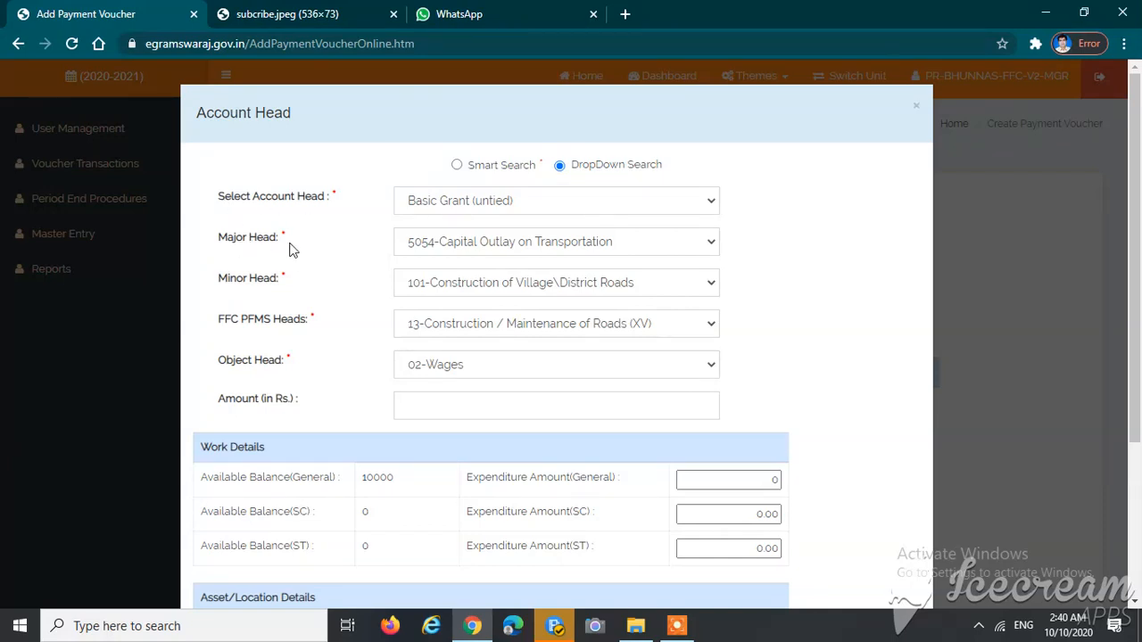
{"action": "left_click", "coordinate": [473, 207]}
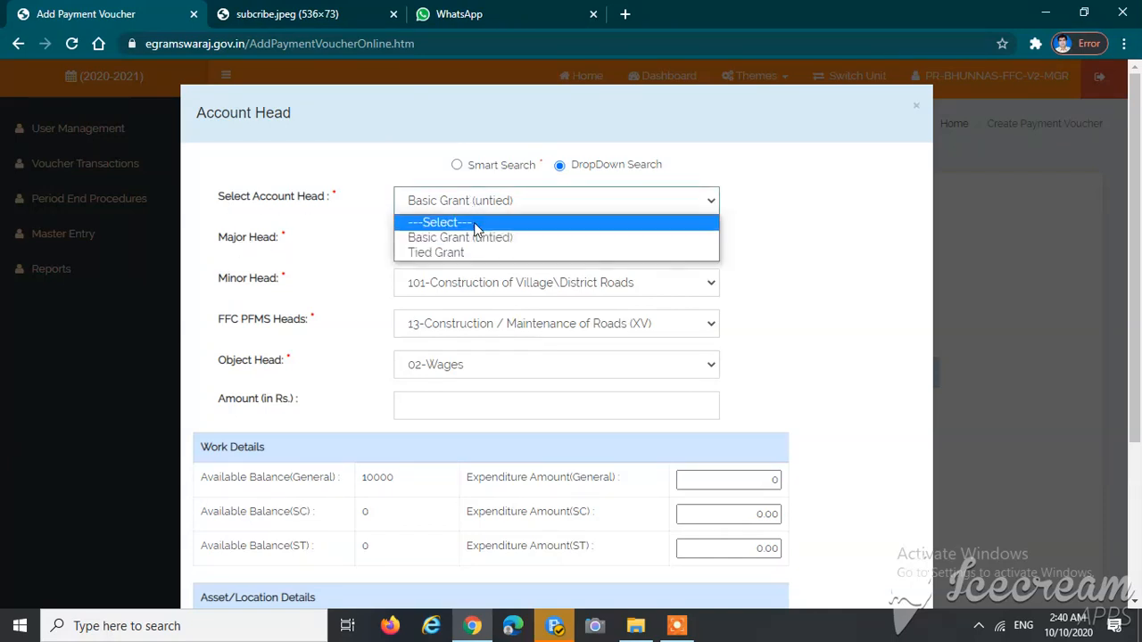
{"action": "left_click", "coordinate": [473, 239]}
{"action": "triple_click", "coordinate": [234, 248]}
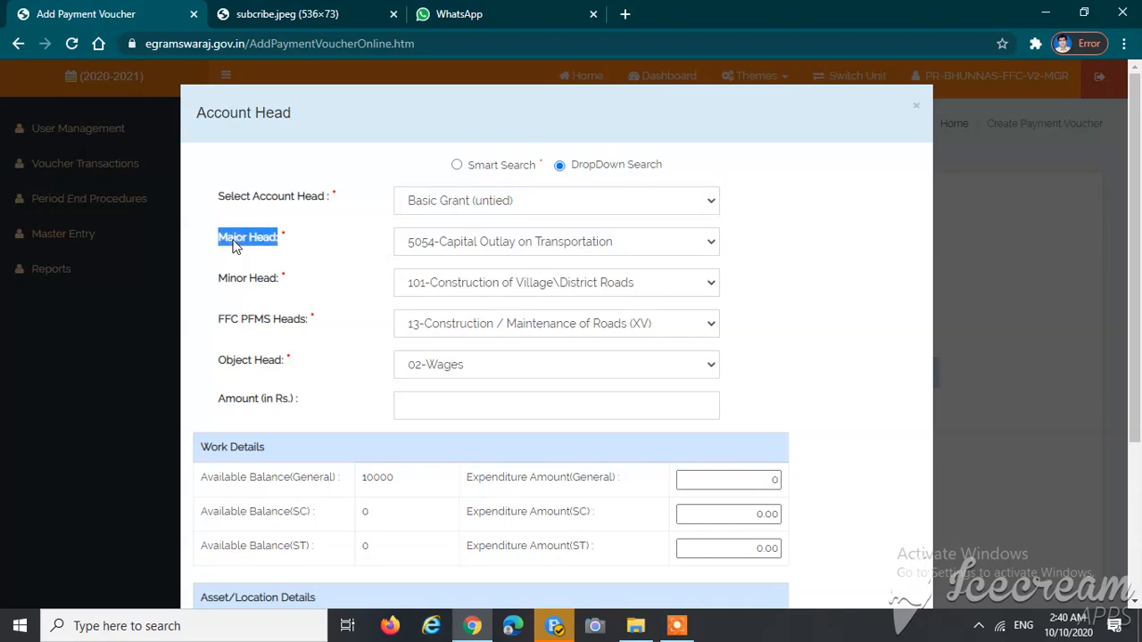
{"action": "left_click", "coordinate": [444, 255]}
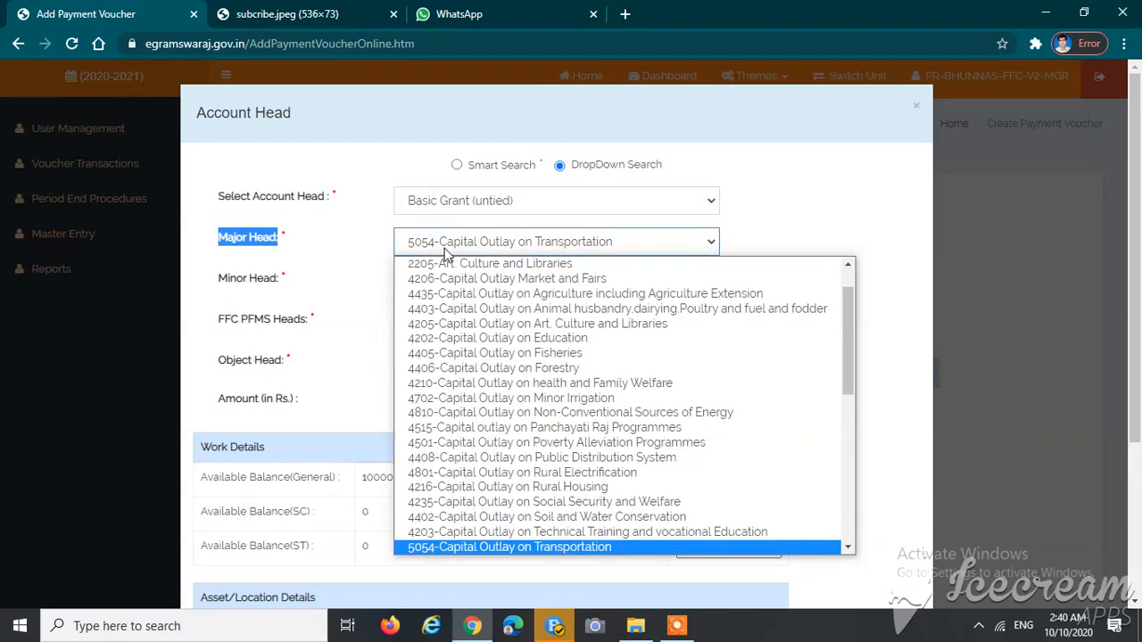
{"action": "type", "text": "2515-Panchayati Raj Programmes"}
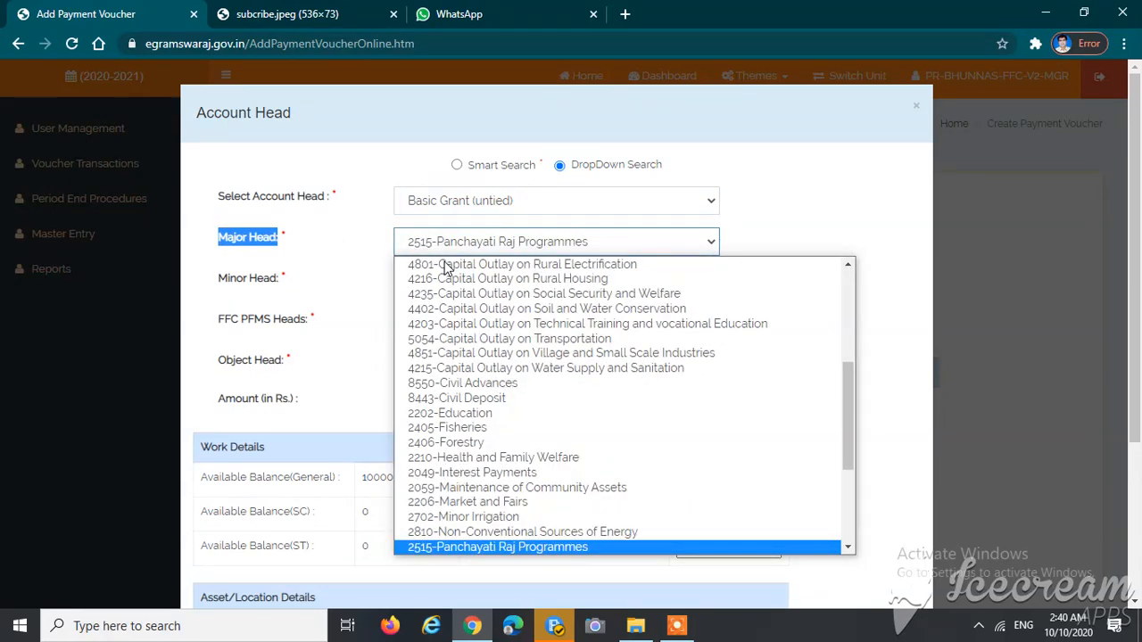
{"action": "key", "text": "Return"}
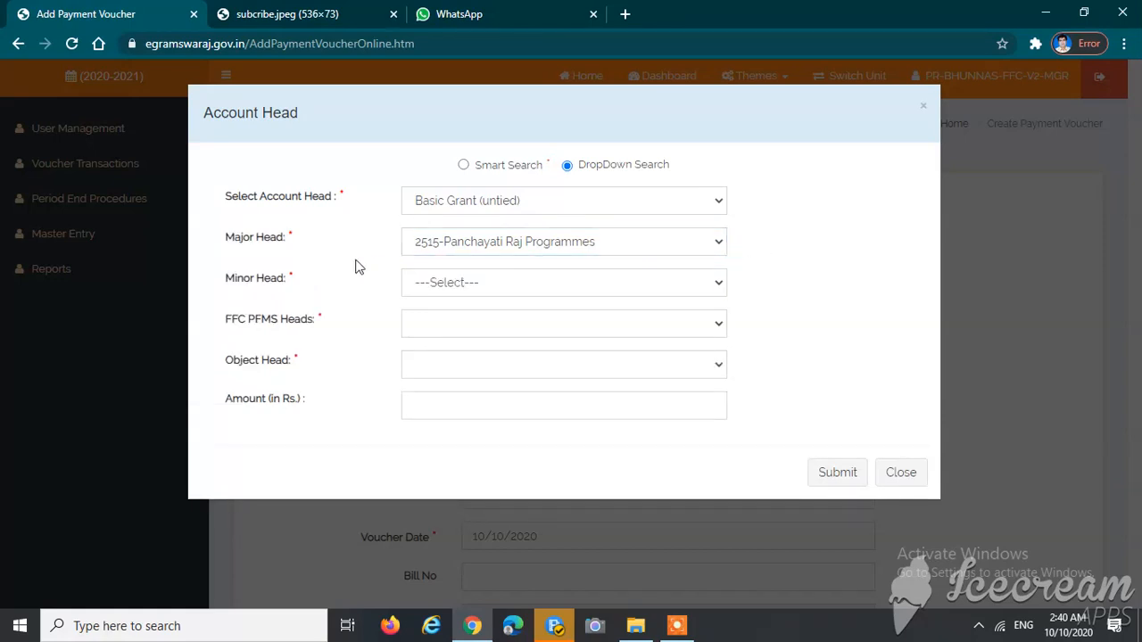
- Set the minor head to 103-Gram Panchayat Programmes and the FFC PFMS head to 31-Any other location specific-felt needs (XV)
{"action": "triple_click", "coordinate": [237, 288]}
{"action": "left_click", "coordinate": [485, 282]}
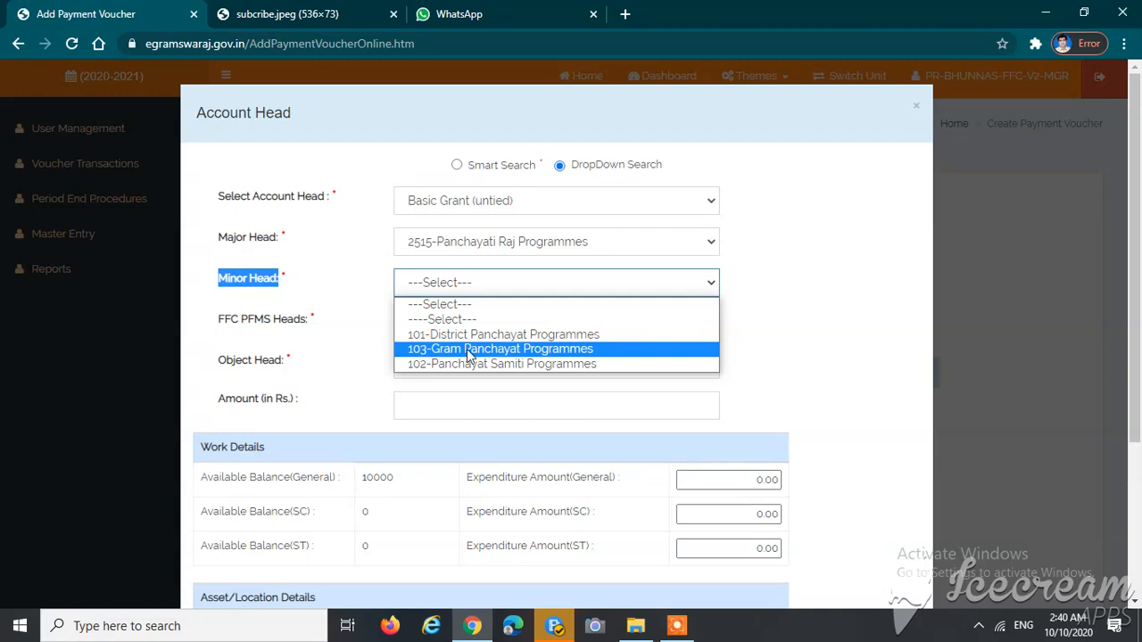
{"action": "left_click", "coordinate": [419, 354]}
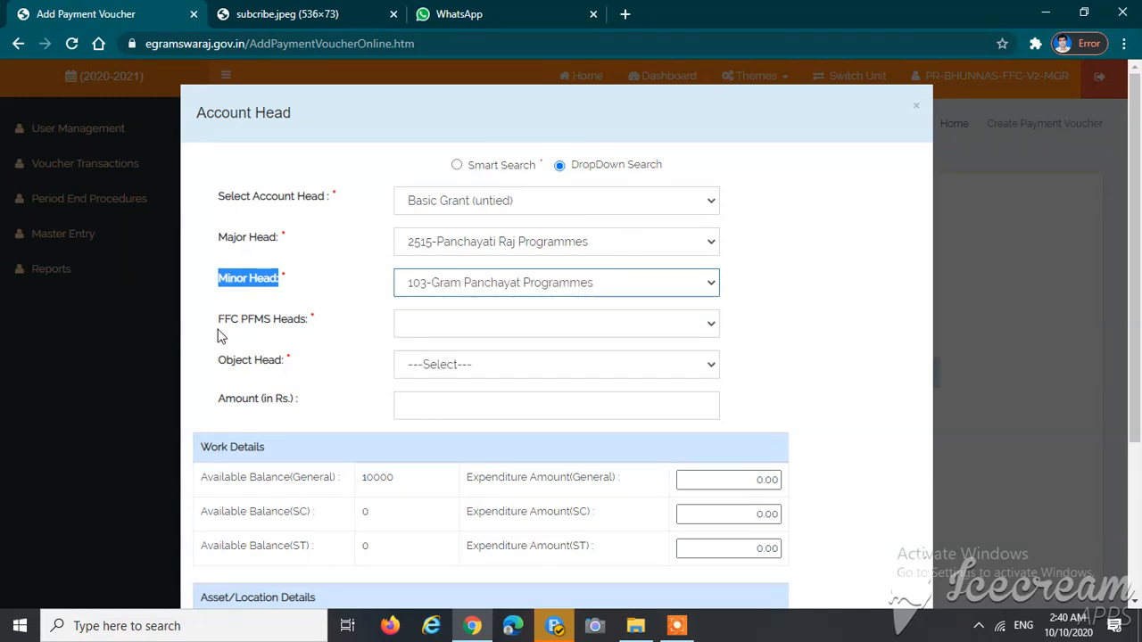
{"action": "left_click", "coordinate": [474, 326]}
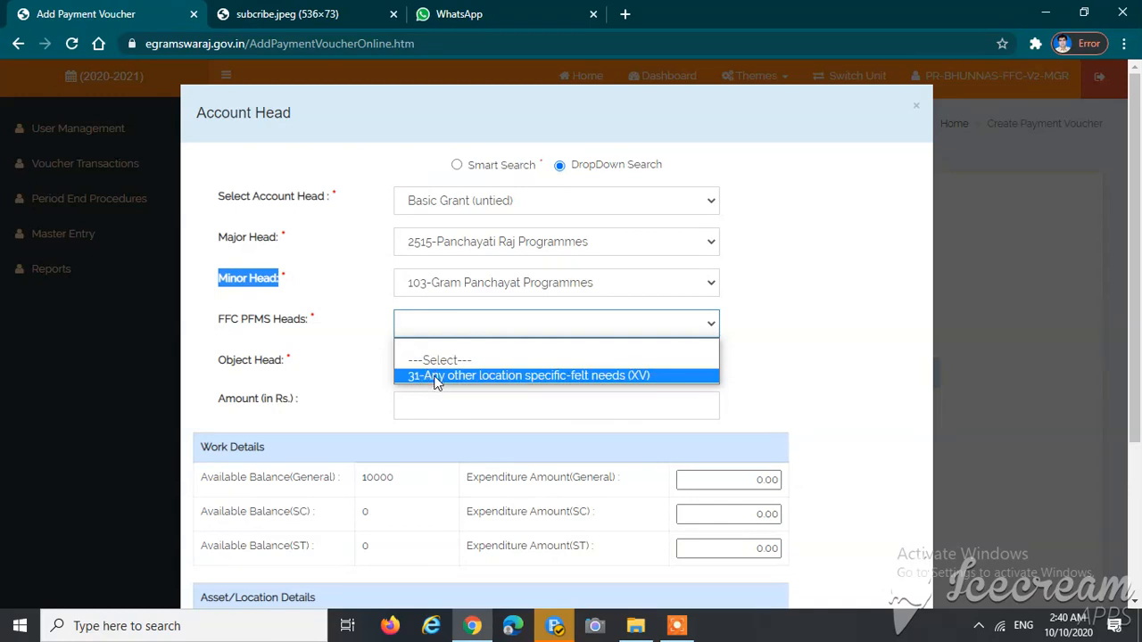
{"action": "left_click", "coordinate": [651, 376]}
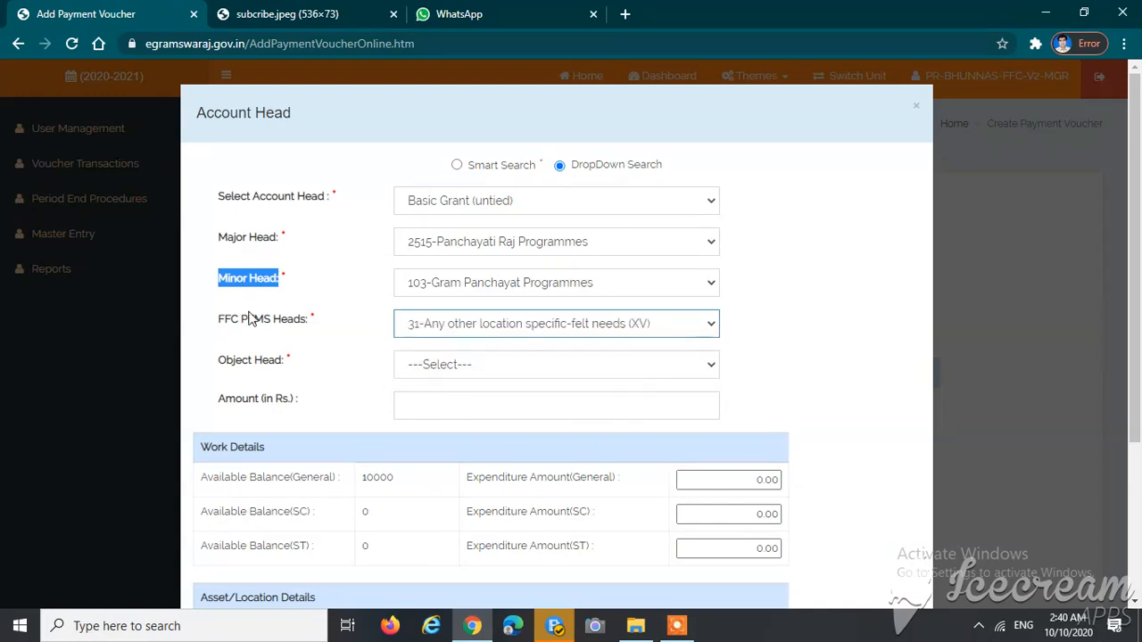
- Set the object head to 80-Other Expenditure and enter an amount of Rs. 2000
{"action": "left_click", "coordinate": [585, 368]}
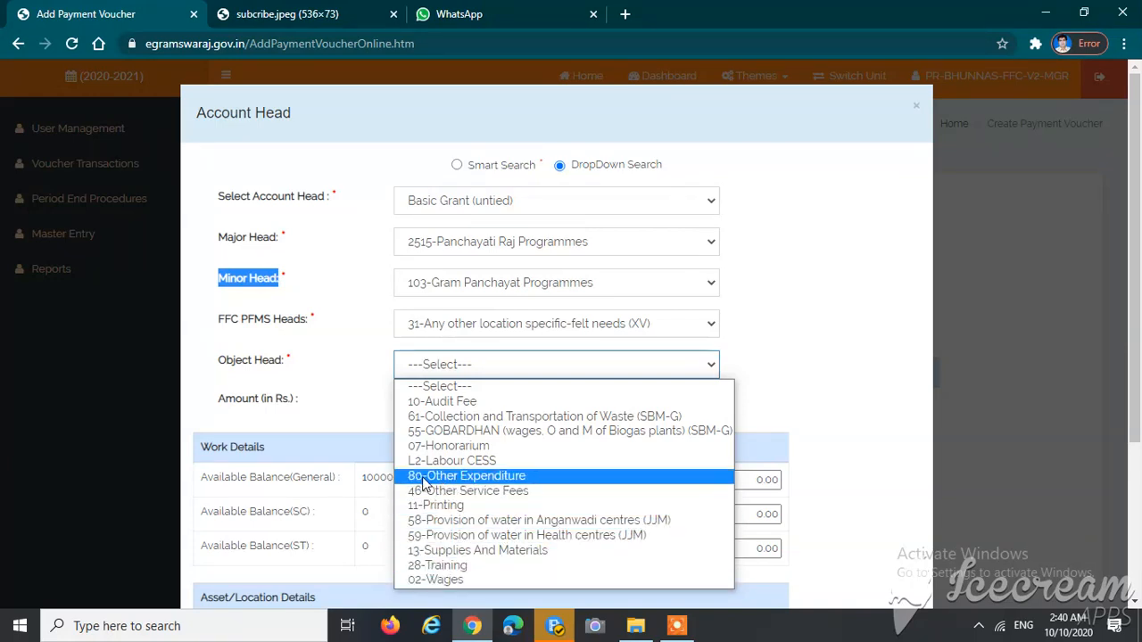
{"action": "left_click", "coordinate": [537, 480]}
{"action": "scroll", "coordinate": [364, 433], "scroll_direction": "down", "scroll_amount": 1}
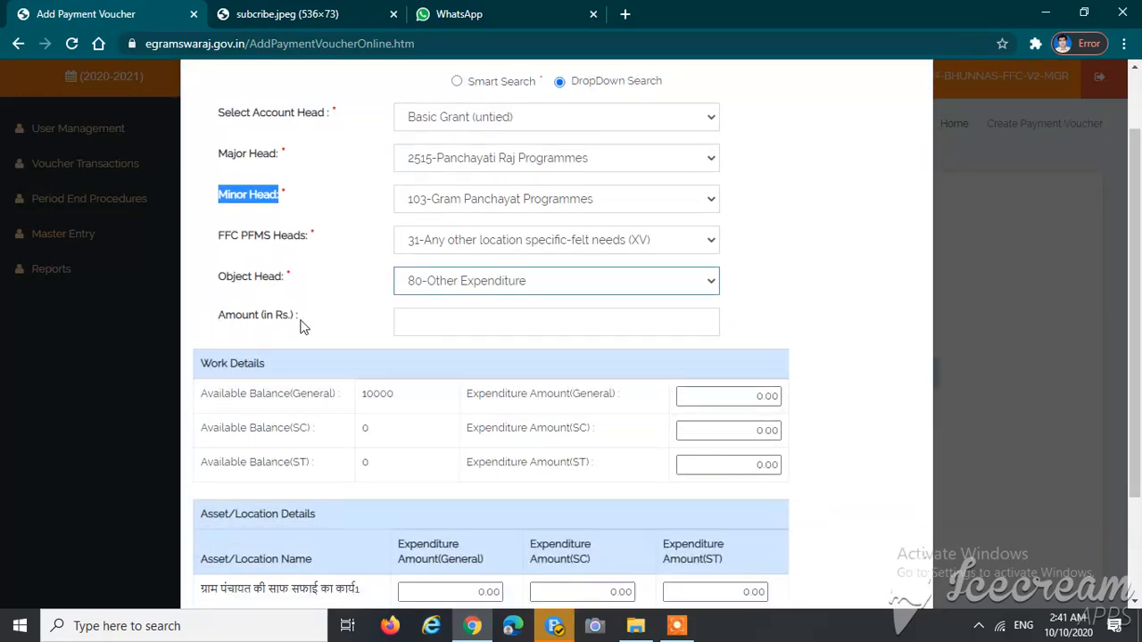
{"action": "left_click", "coordinate": [432, 323]}
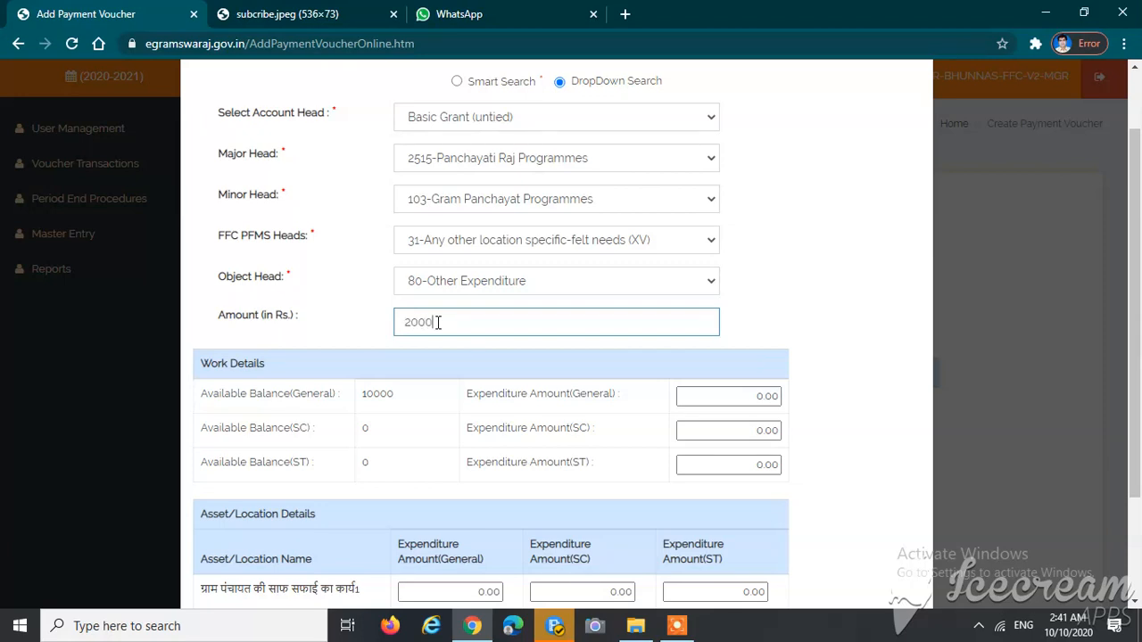
{"action": "left_click", "coordinate": [772, 318]}
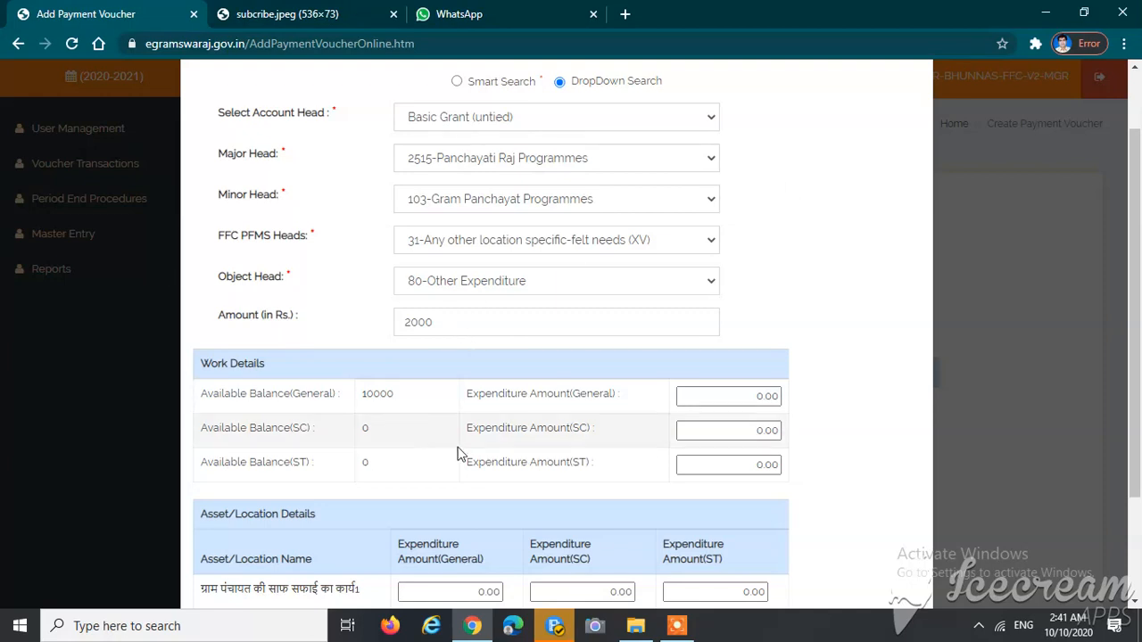
- Examine the available General, SC and ST balances in Work Details
{"action": "scroll", "coordinate": [416, 438], "scroll_direction": "down", "scroll_amount": 1}
{"action": "left_click_drag", "start_coordinate": [219, 294], "coordinate": [285, 286]}
{"action": "left_click", "coordinate": [255, 306]}
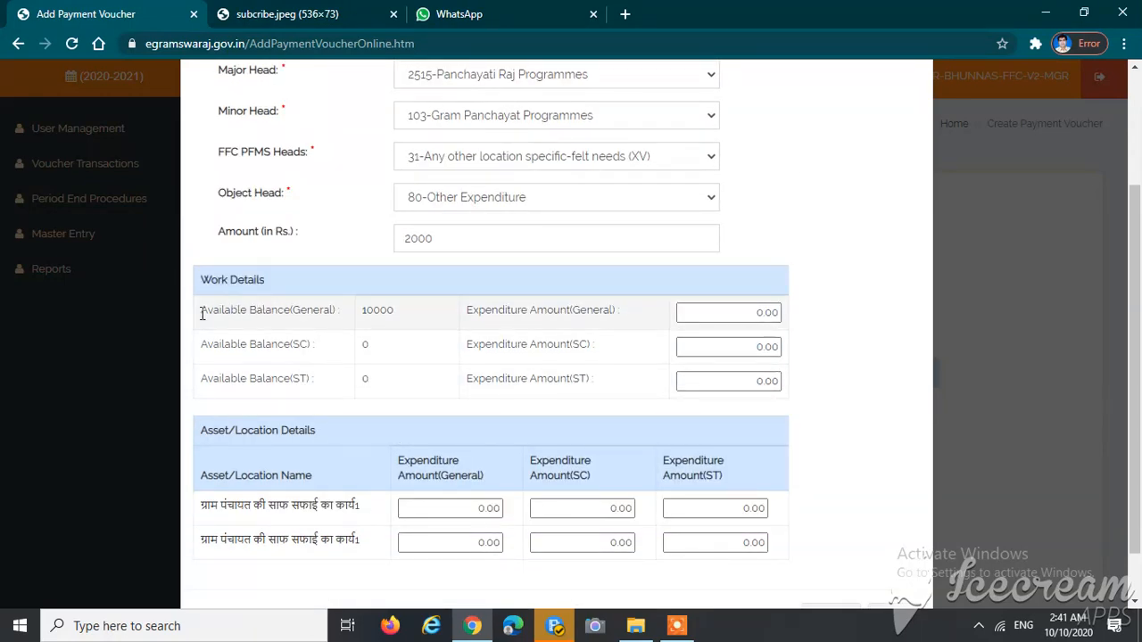
{"action": "left_click_drag", "start_coordinate": [203, 314], "coordinate": [332, 312]}
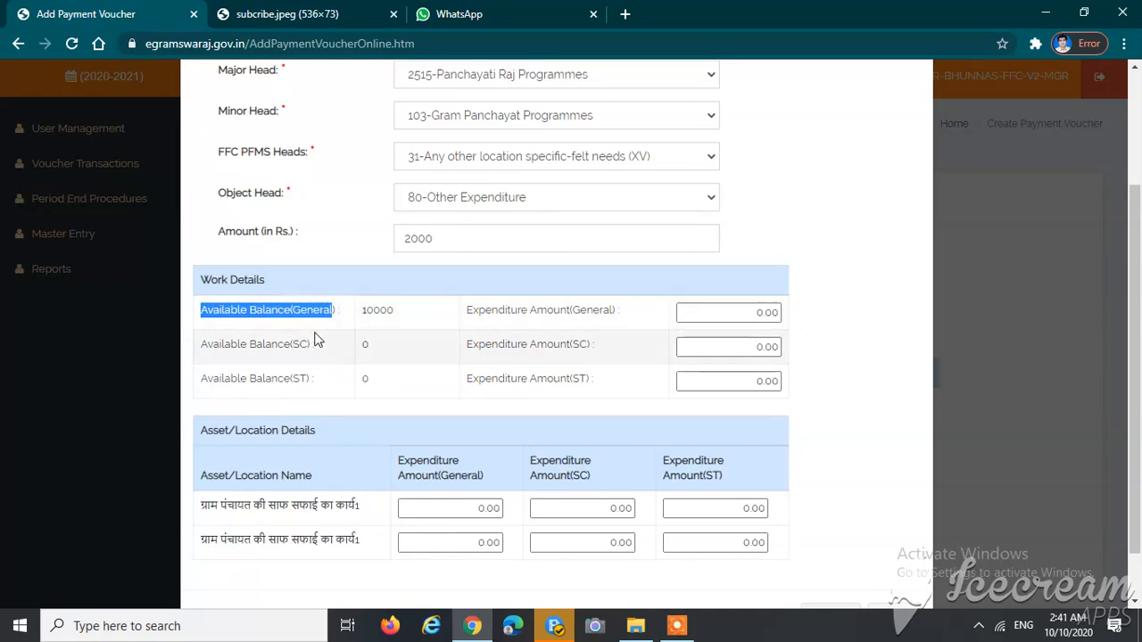
{"action": "left_click", "coordinate": [301, 306]}
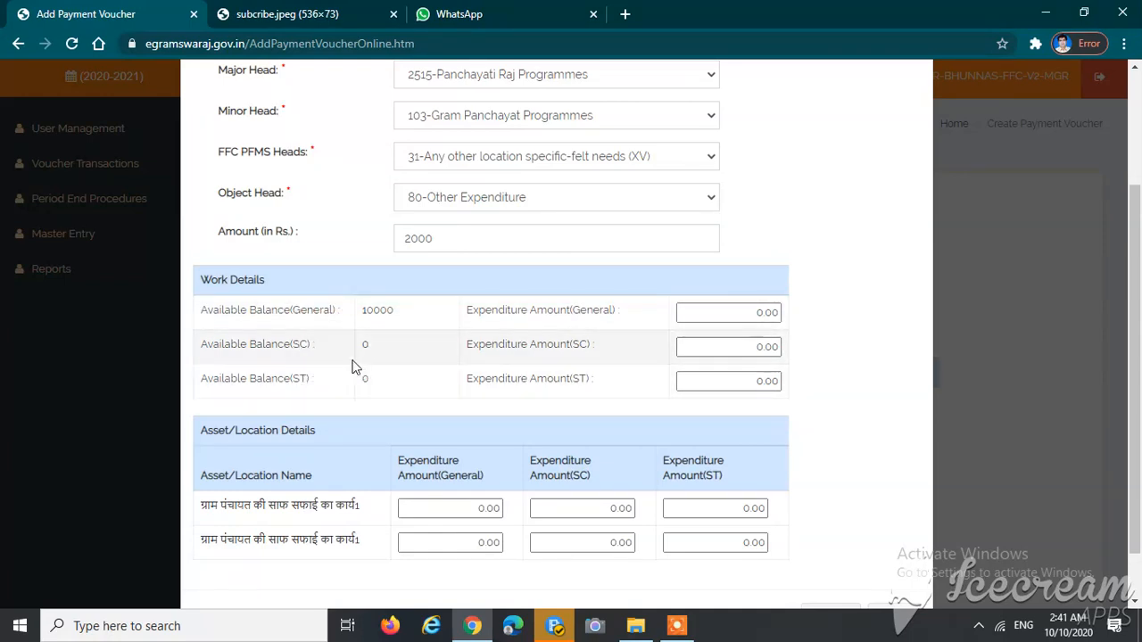
{"action": "triple_click", "coordinate": [312, 308]}
{"action": "left_click", "coordinate": [313, 309]}
{"action": "double_click", "coordinate": [318, 310]}
{"action": "double_click", "coordinate": [381, 311]}
{"action": "double_click", "coordinate": [300, 344]}
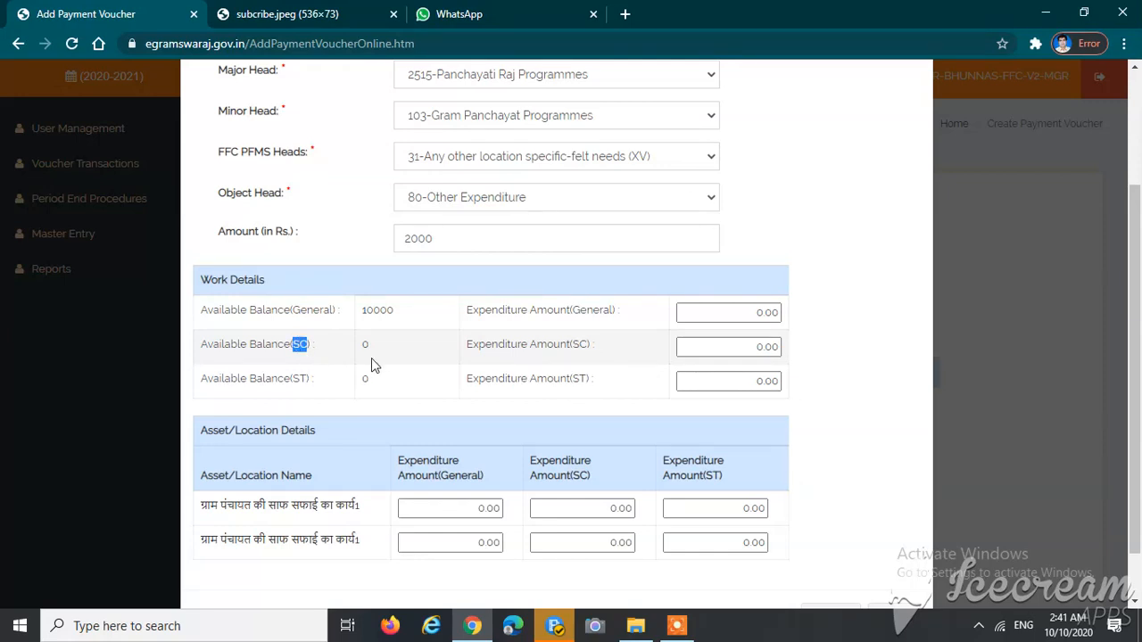
{"action": "left_click", "coordinate": [301, 379]}
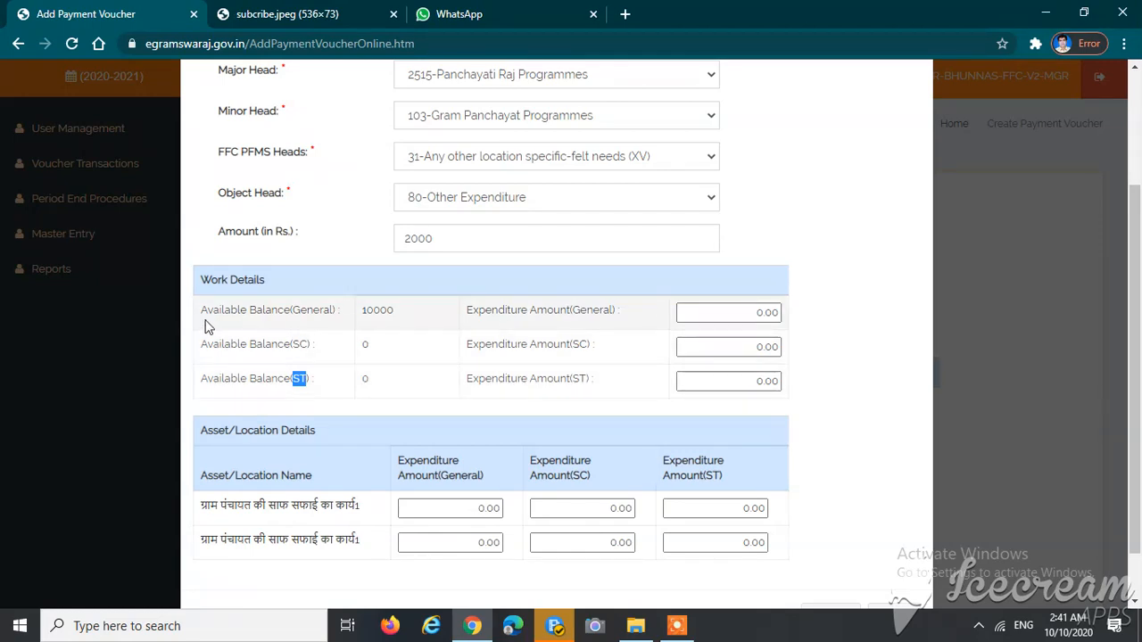
{"action": "left_click_drag", "start_coordinate": [203, 314], "coordinate": [329, 332]}
{"action": "double_click", "coordinate": [374, 309]}
{"action": "left_click", "coordinate": [415, 319]}
- Set the general expenditure amount in Work Details to 2000
{"action": "left_click_drag", "start_coordinate": [728, 318], "coordinate": [788, 322]}
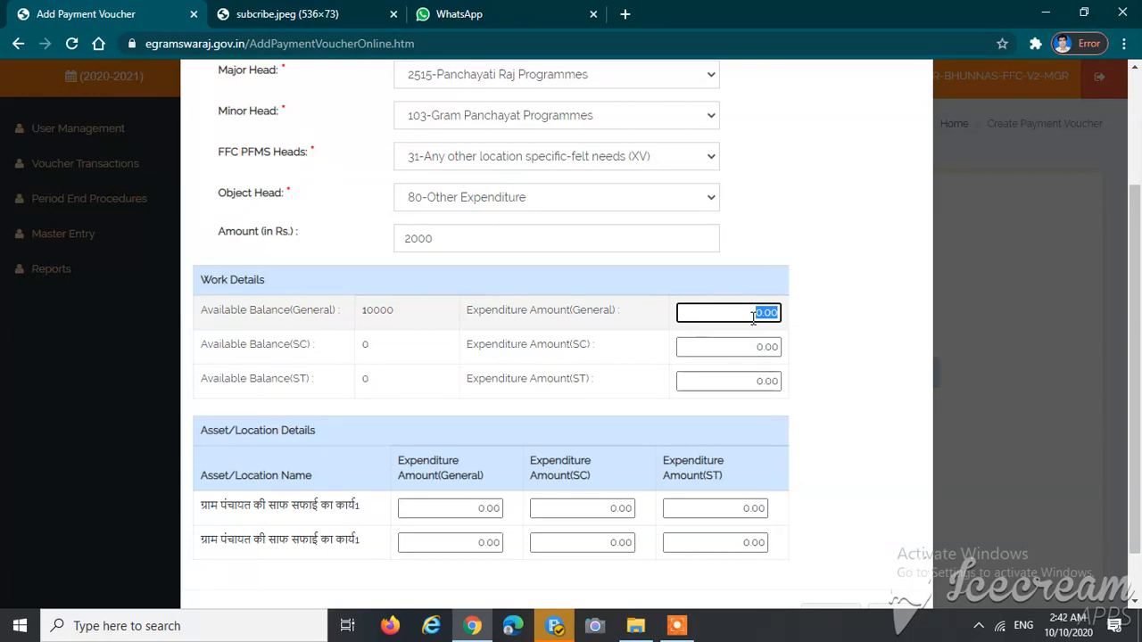
{"action": "type", "text": "2000"}
{"action": "left_click", "coordinate": [827, 388]}
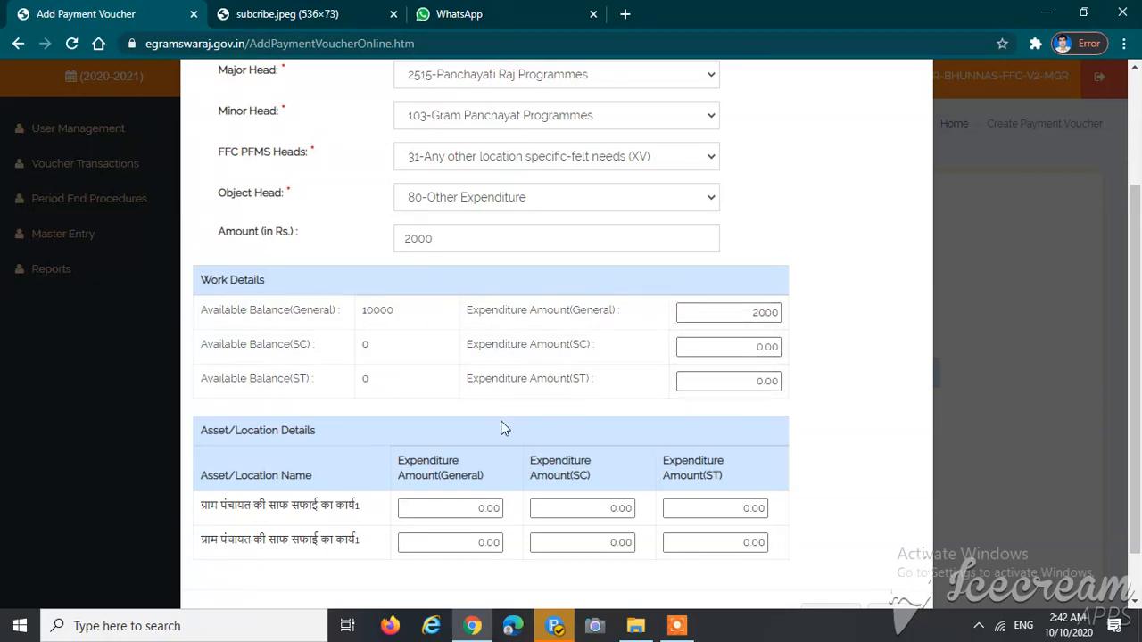
- Set the general expenditure amount of the first asset/location to 2000
{"action": "scroll", "coordinate": [357, 425], "scroll_direction": "down", "scroll_amount": 1}
{"action": "left_click_drag", "start_coordinate": [200, 368], "coordinate": [318, 370]}
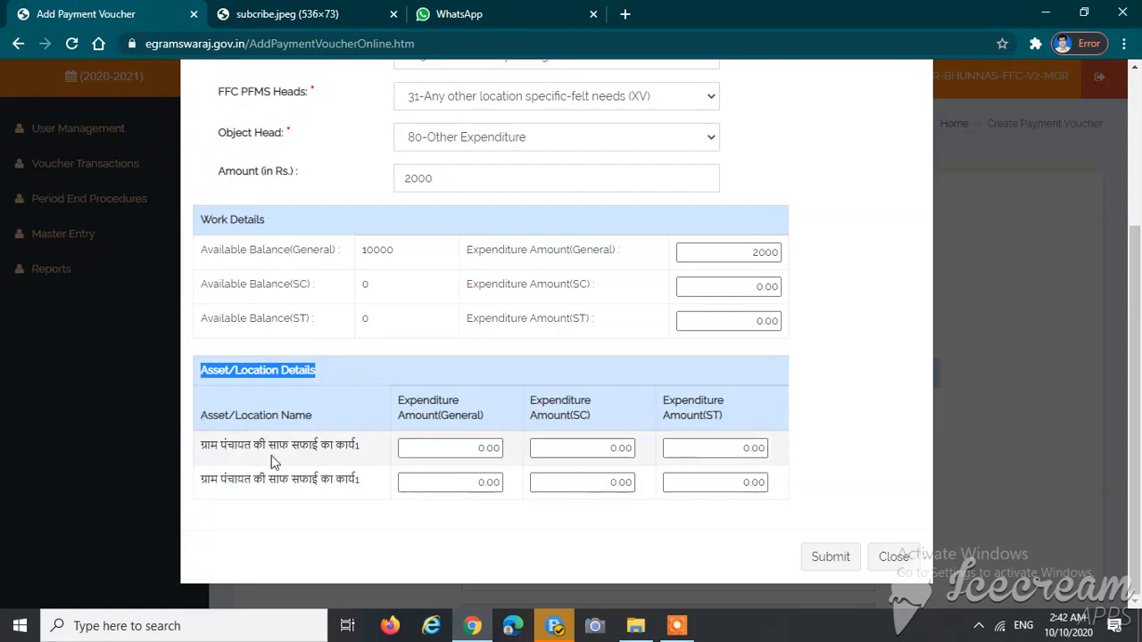
{"action": "left_click_drag", "start_coordinate": [468, 444], "coordinate": [533, 448]}
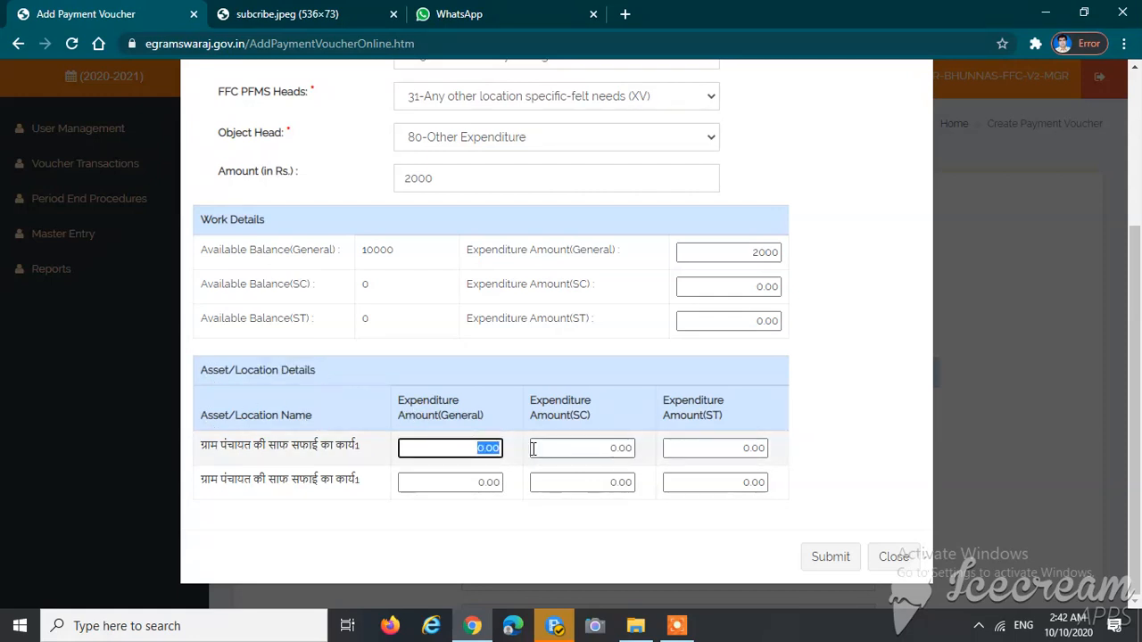
{"action": "type", "text": "2000"}
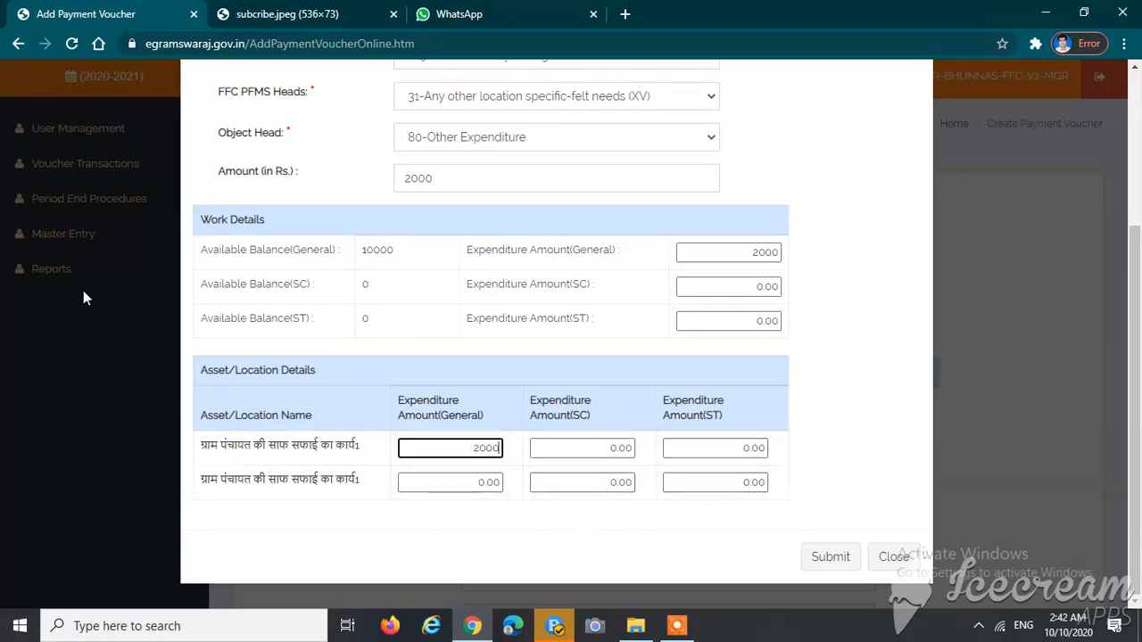
- Review the completed account head details and submit them to the payment voucher
{"action": "scroll", "coordinate": [825, 491], "scroll_direction": "up", "scroll_amount": 3}
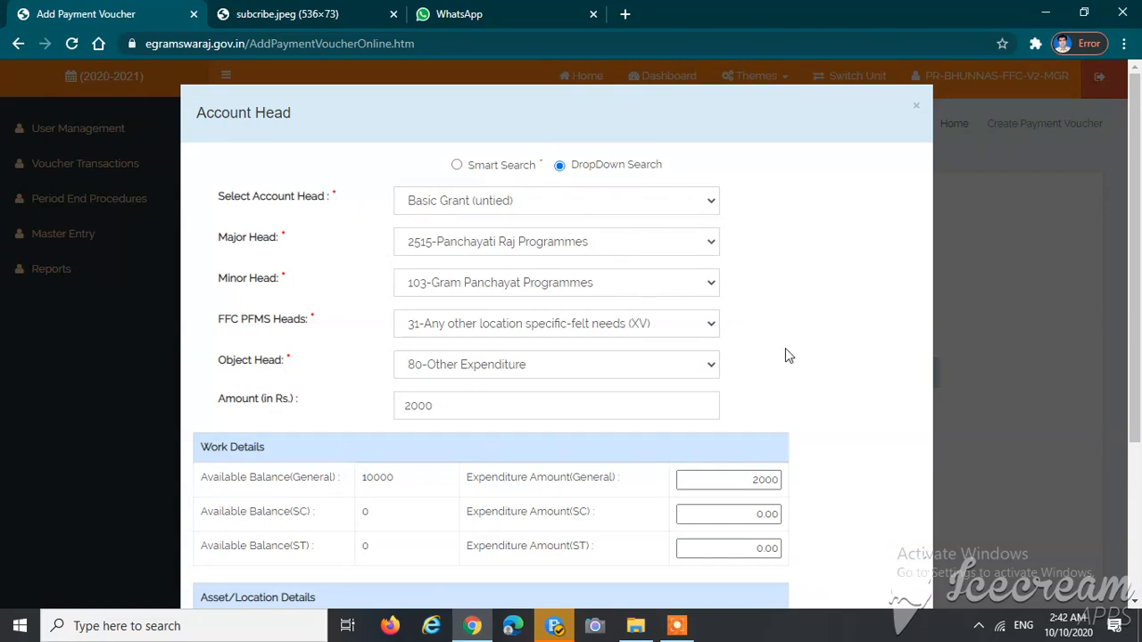
{"action": "scroll", "coordinate": [786, 356], "scroll_direction": "down", "scroll_amount": 2}
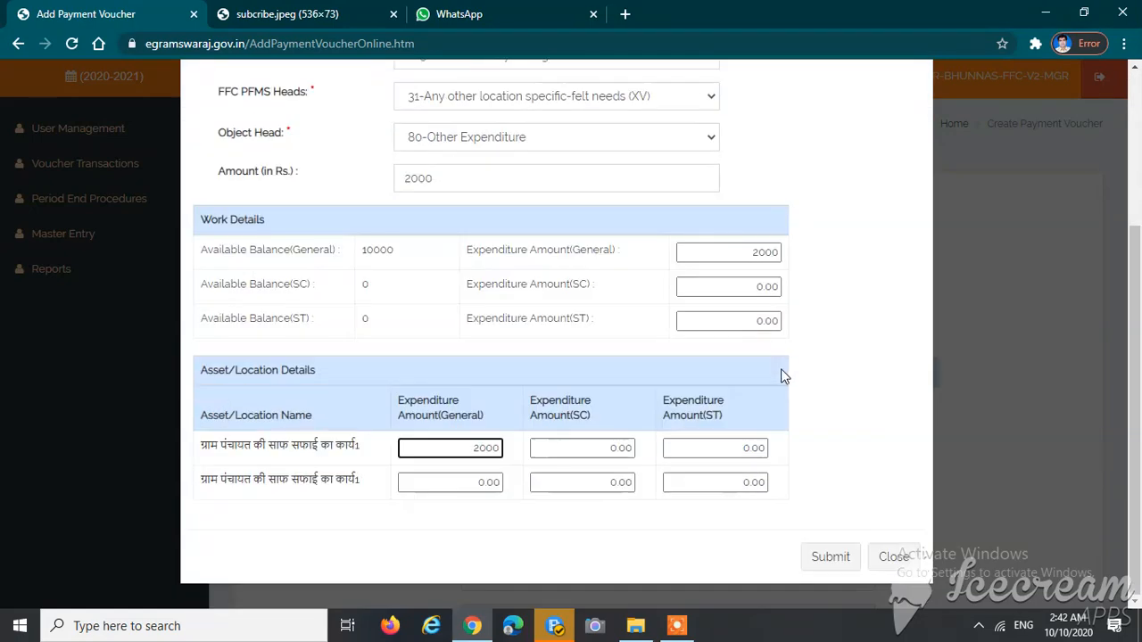
{"action": "left_click", "coordinate": [827, 562]}
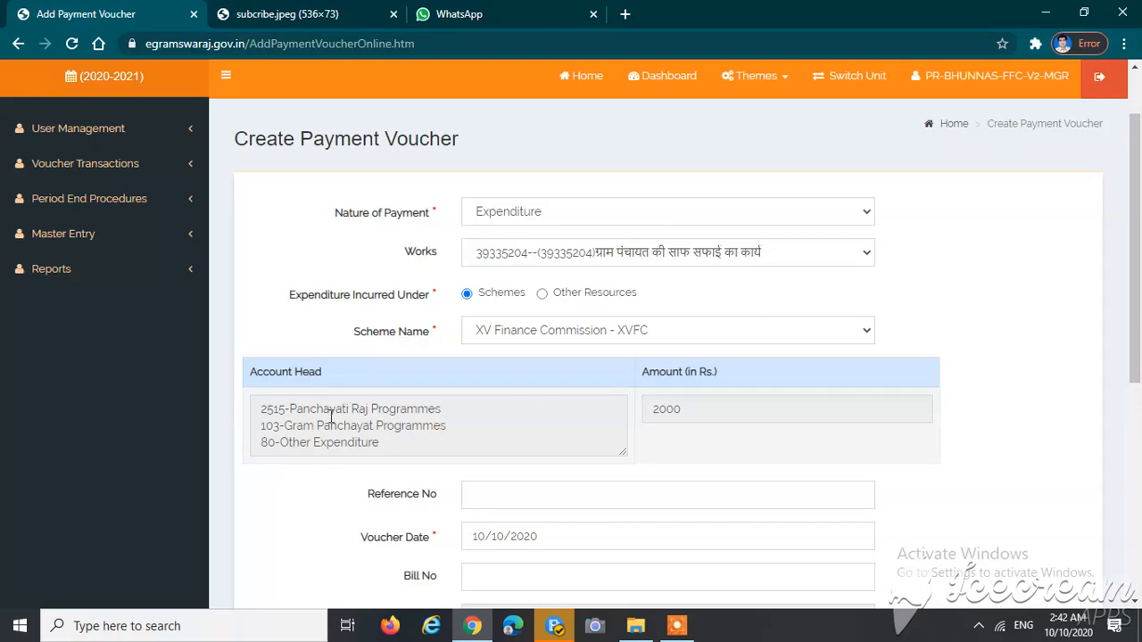
{"action": "scroll", "coordinate": [559, 415], "scroll_direction": "down", "scroll_amount": 1}
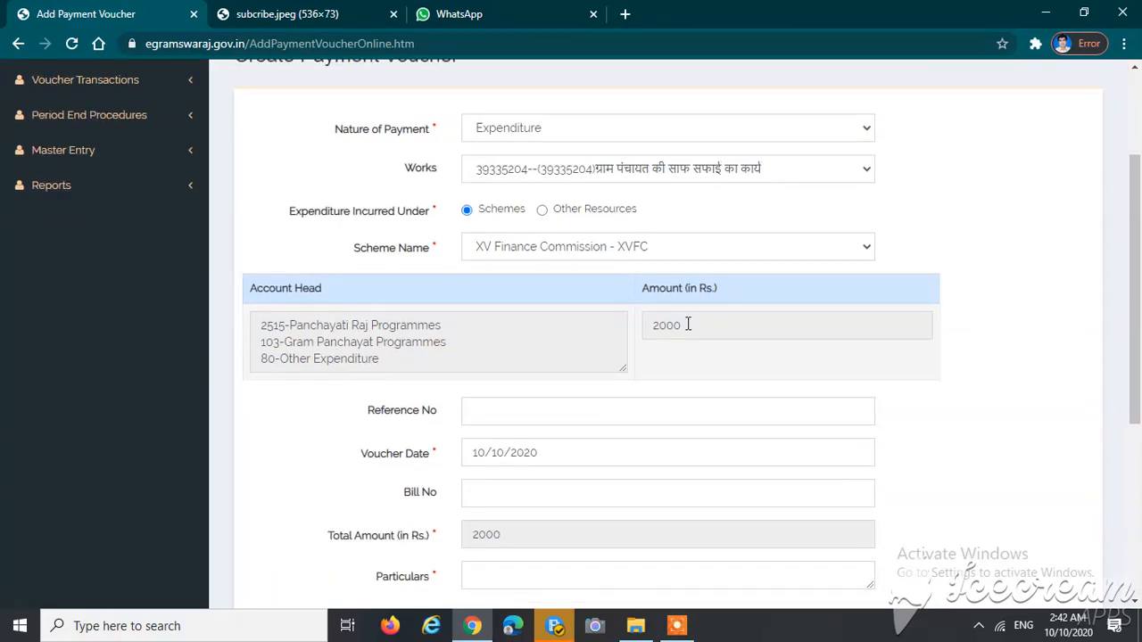
- Examine the Reference No, Voucher Date and Bill No fields of the payment voucher
{"action": "scroll", "coordinate": [686, 329], "scroll_direction": "down", "scroll_amount": 1}
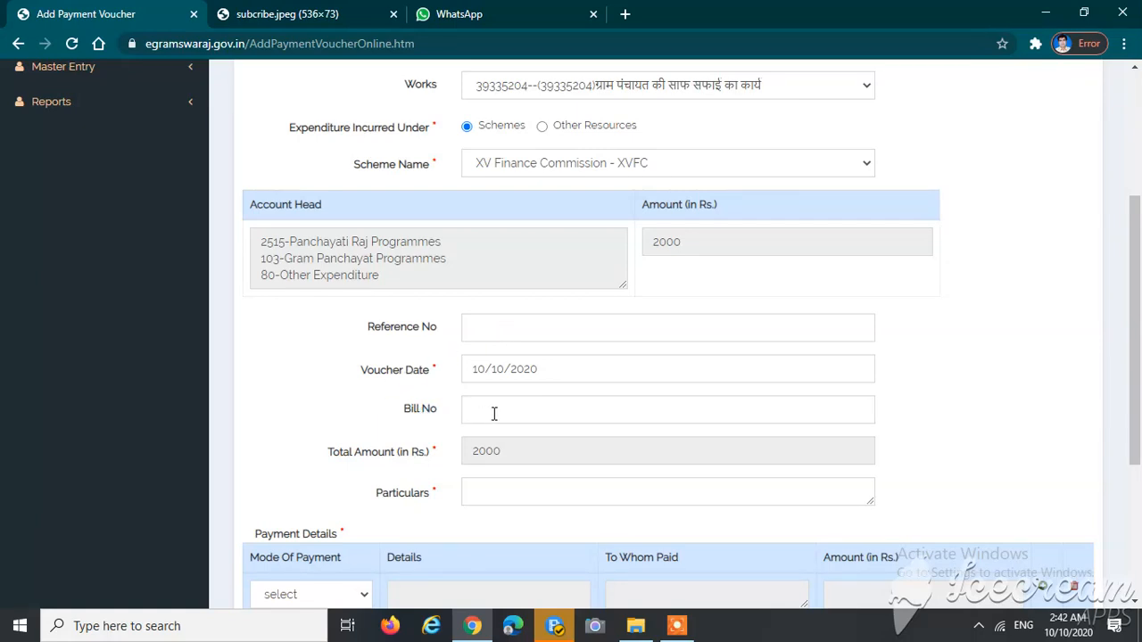
{"action": "double_click", "coordinate": [384, 371]}
{"action": "triple_click", "coordinate": [413, 373]}
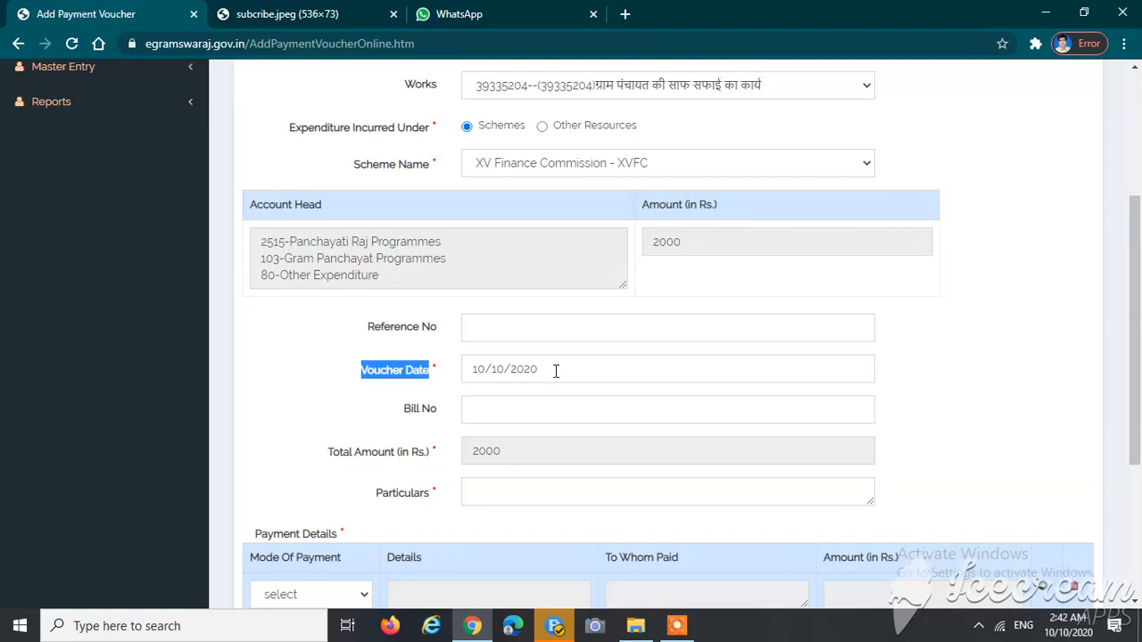
{"action": "triple_click", "coordinate": [415, 418]}
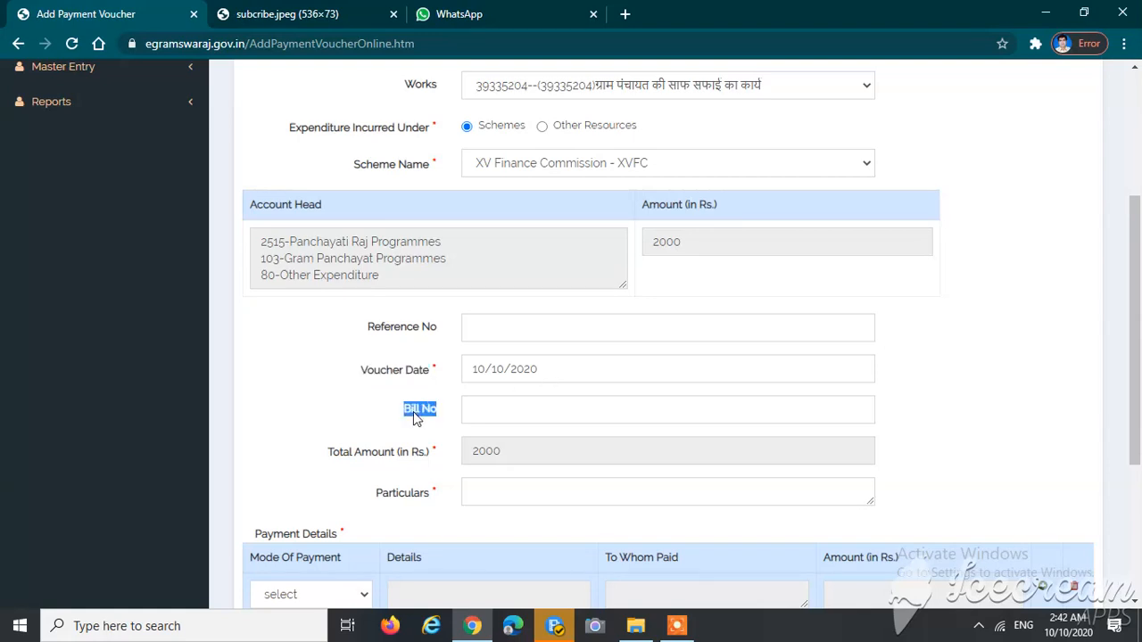
{"action": "left_click", "coordinate": [503, 411]}
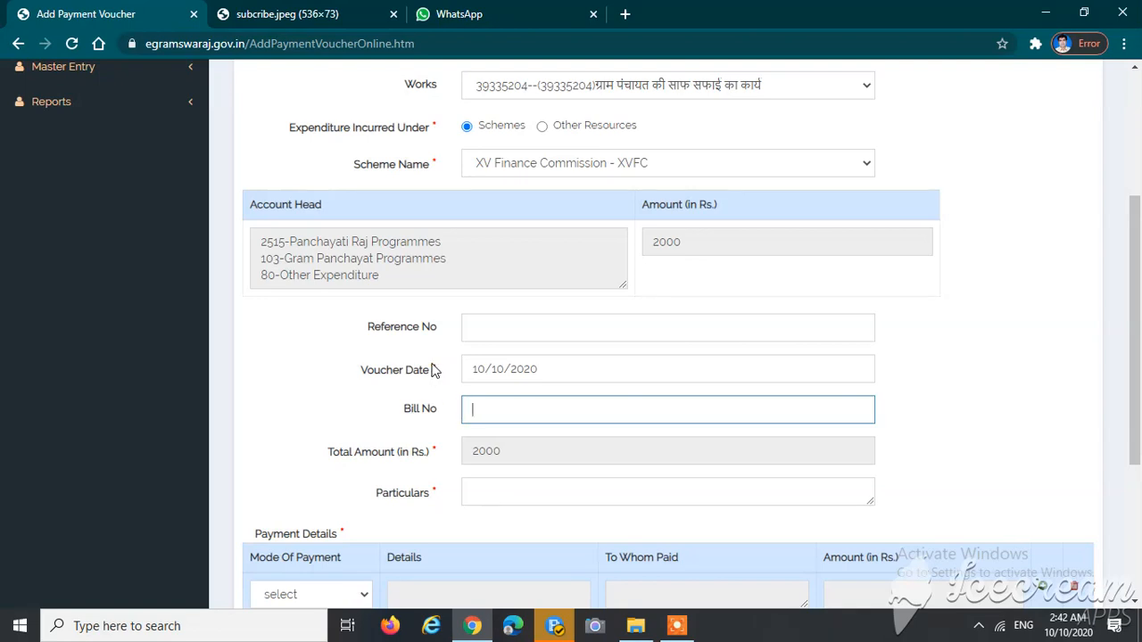
{"action": "left_click", "coordinate": [434, 373]}
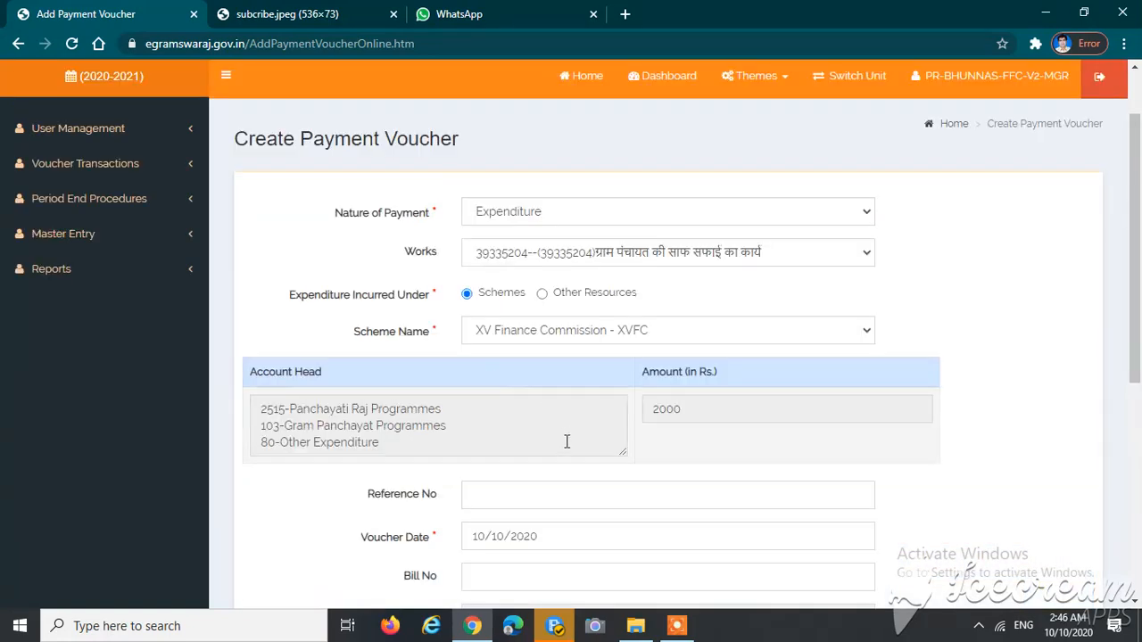
{"action": "scroll", "coordinate": [566, 440], "scroll_direction": "down", "scroll_amount": 2}
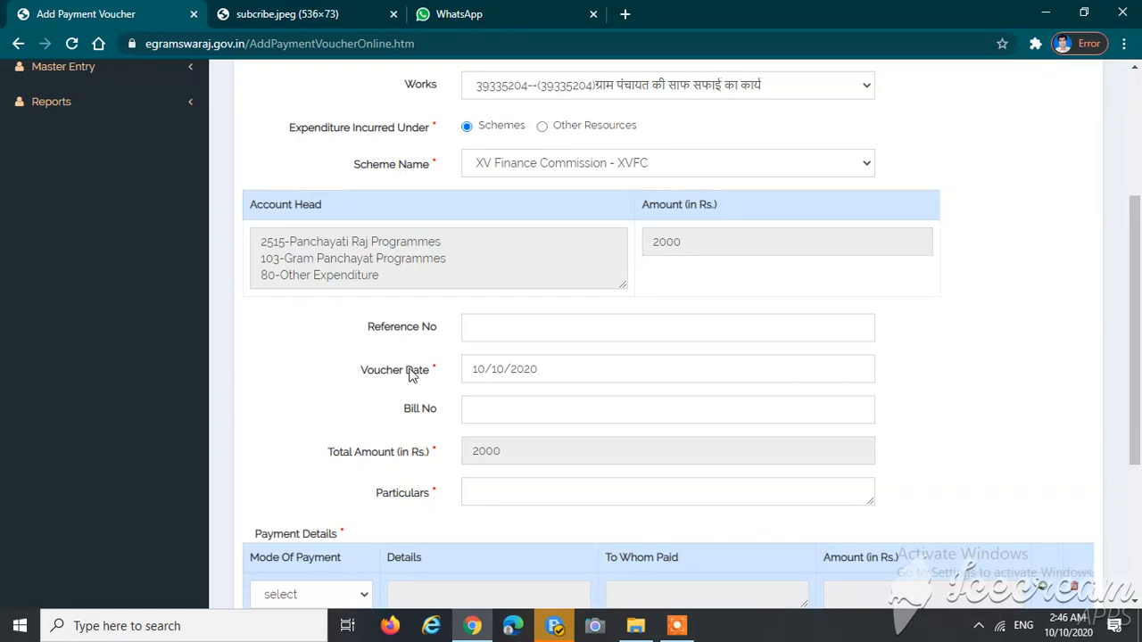
{"action": "left_click_drag", "start_coordinate": [362, 370], "coordinate": [534, 374]}
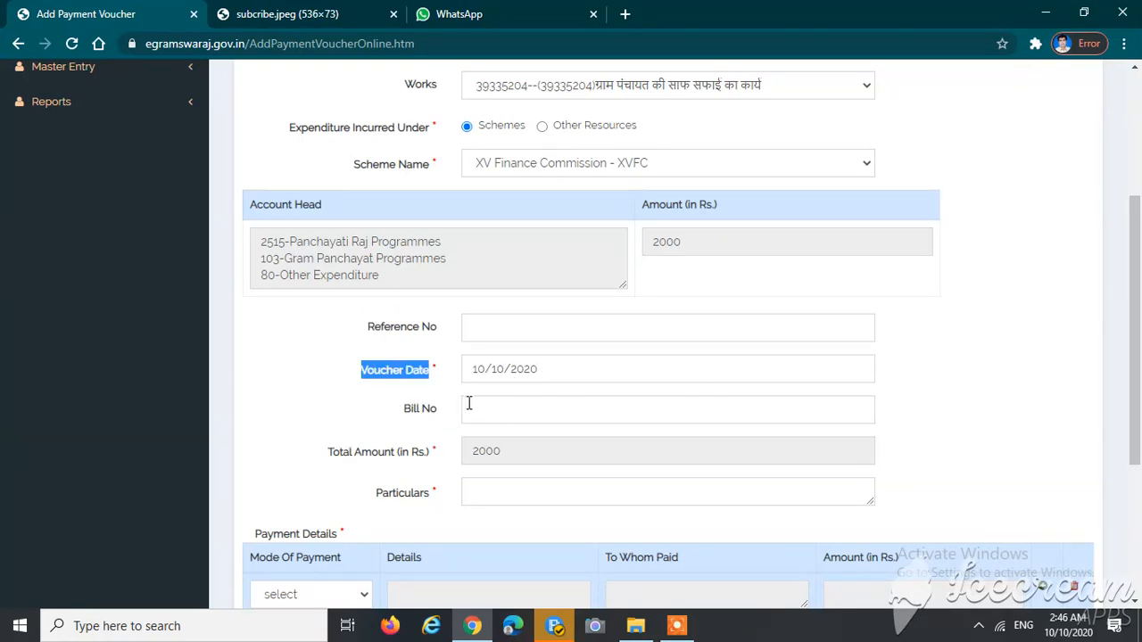
- Enter "gram bhunnas me saf-safai karya hetu bhugtan" as the particulars of the payment voucher
{"action": "scroll", "coordinate": [490, 409], "scroll_direction": "down", "scroll_amount": 2}
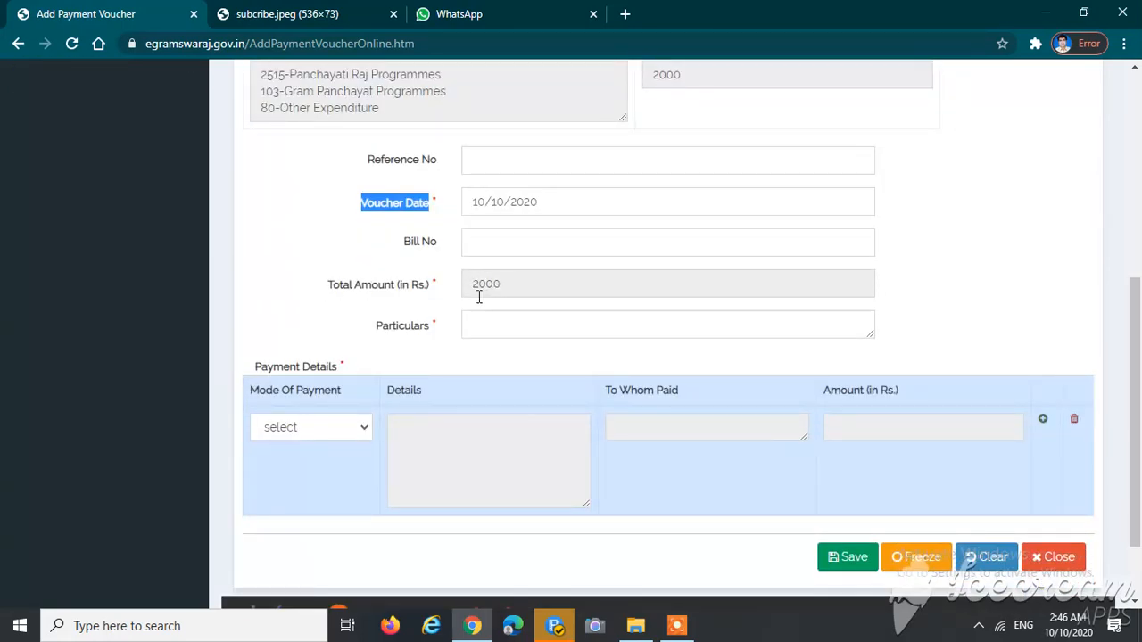
{"action": "left_click_drag", "start_coordinate": [369, 327], "coordinate": [488, 327]}
{"action": "left_click", "coordinate": [489, 326]}
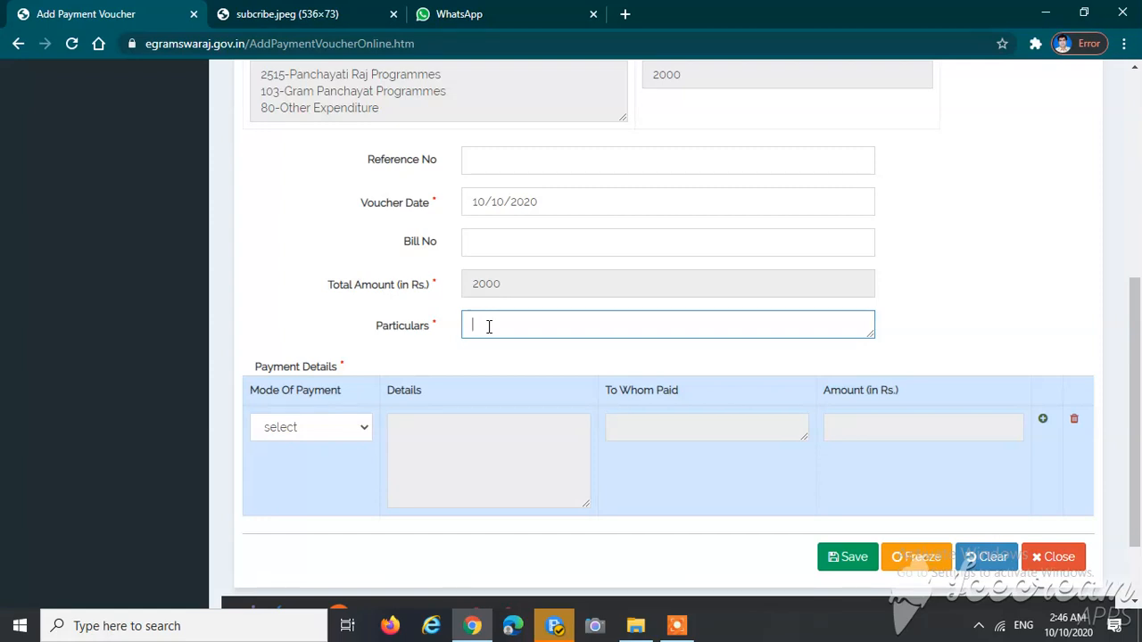
{"action": "type", "text": "gram bhunnas me saf-safai karya hetu bhugtan"}
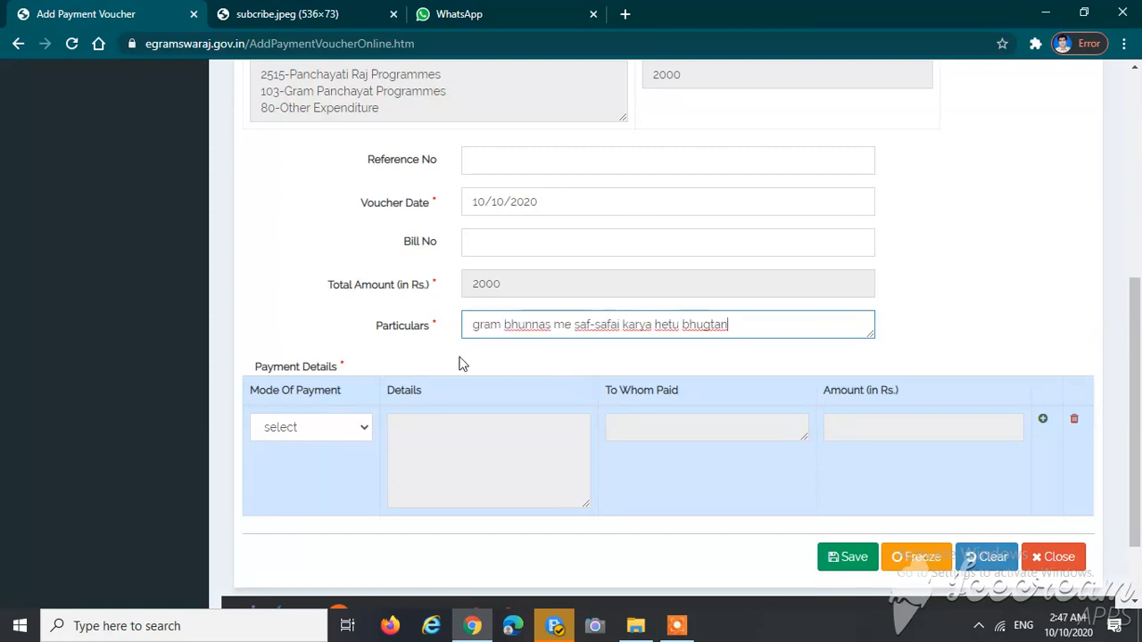
{"action": "double_click", "coordinate": [398, 328]}
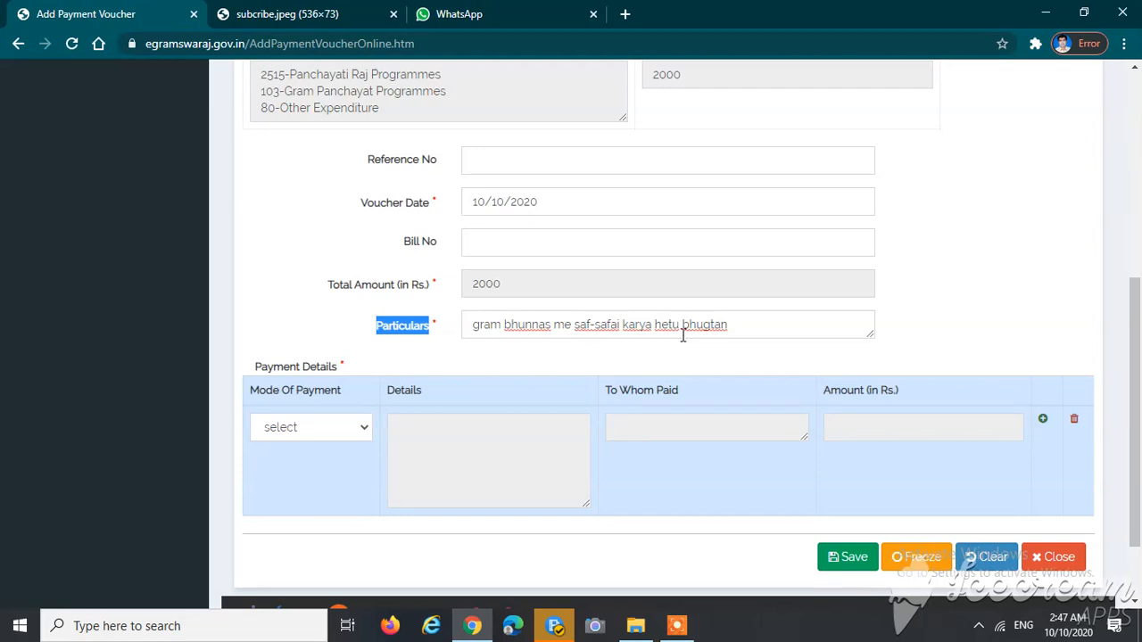
{"action": "left_click", "coordinate": [950, 336]}
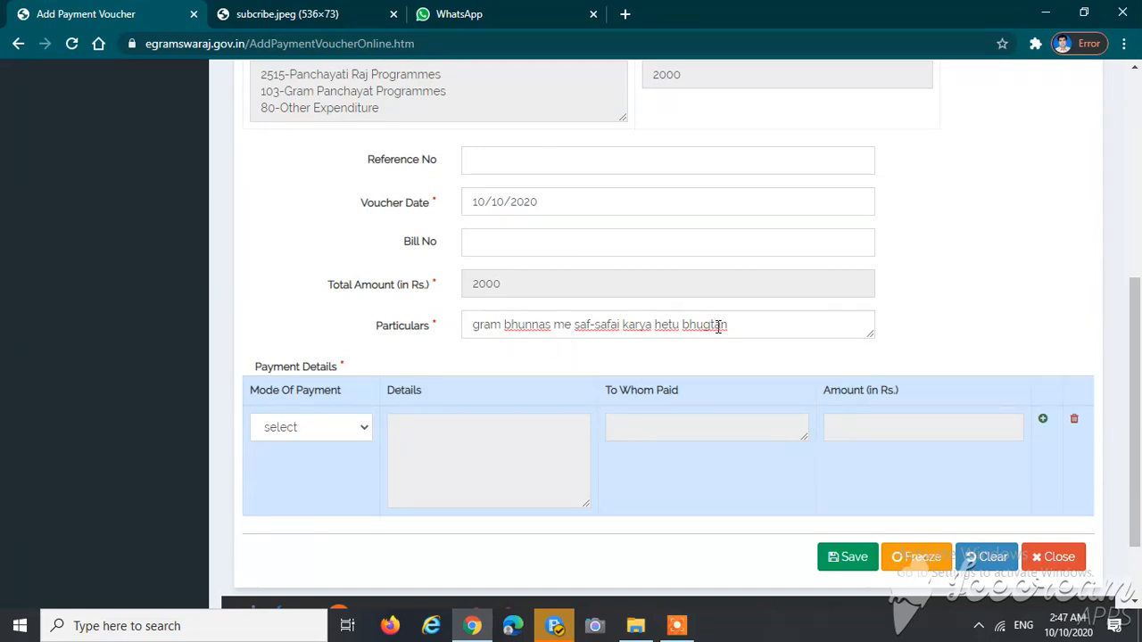
{"action": "double_click", "coordinate": [401, 330]}
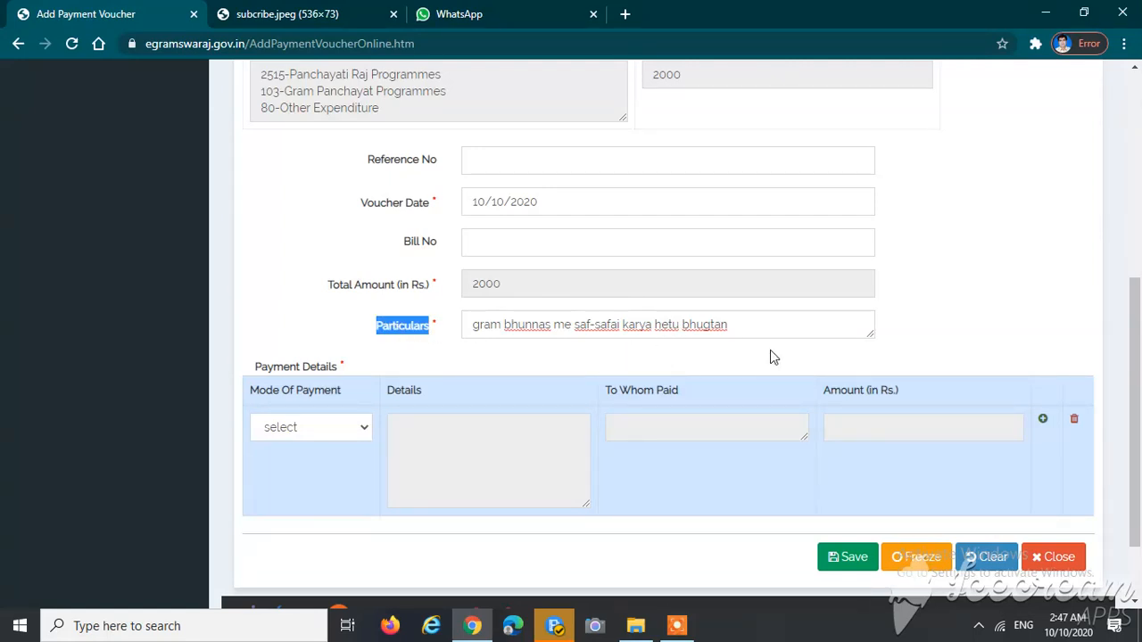
- Set the mode of payment to PFMS in the voucher's Payment Details
{"action": "left_click", "coordinate": [256, 373]}
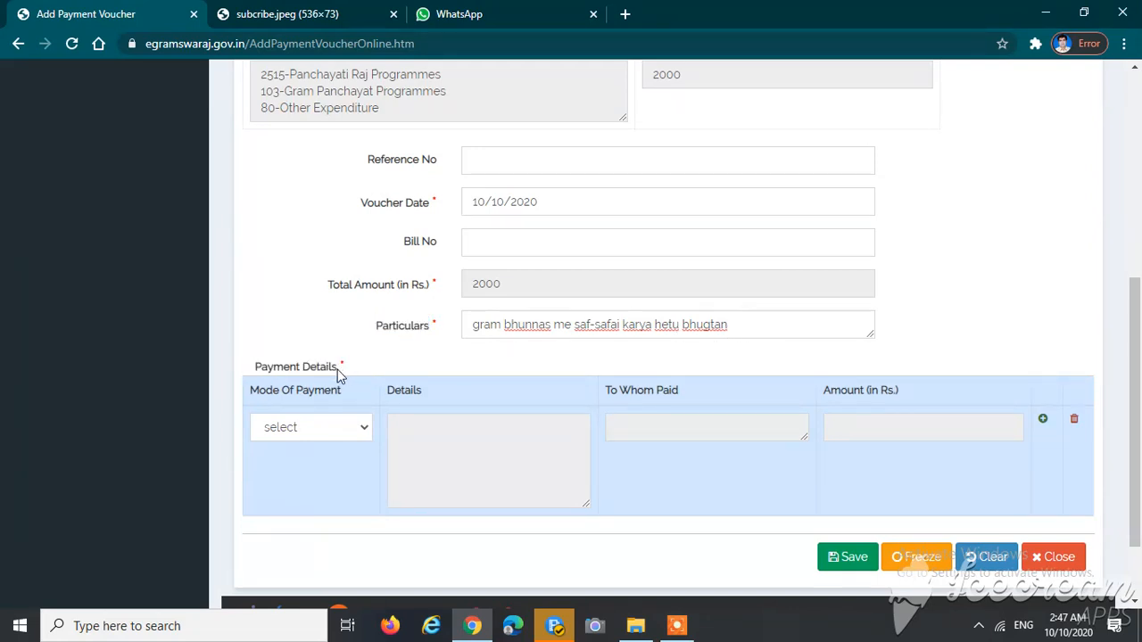
{"action": "left_click_drag", "start_coordinate": [262, 389], "coordinate": [318, 432]}
{"action": "left_click", "coordinate": [319, 429]}
{"action": "left_click", "coordinate": [319, 468]}
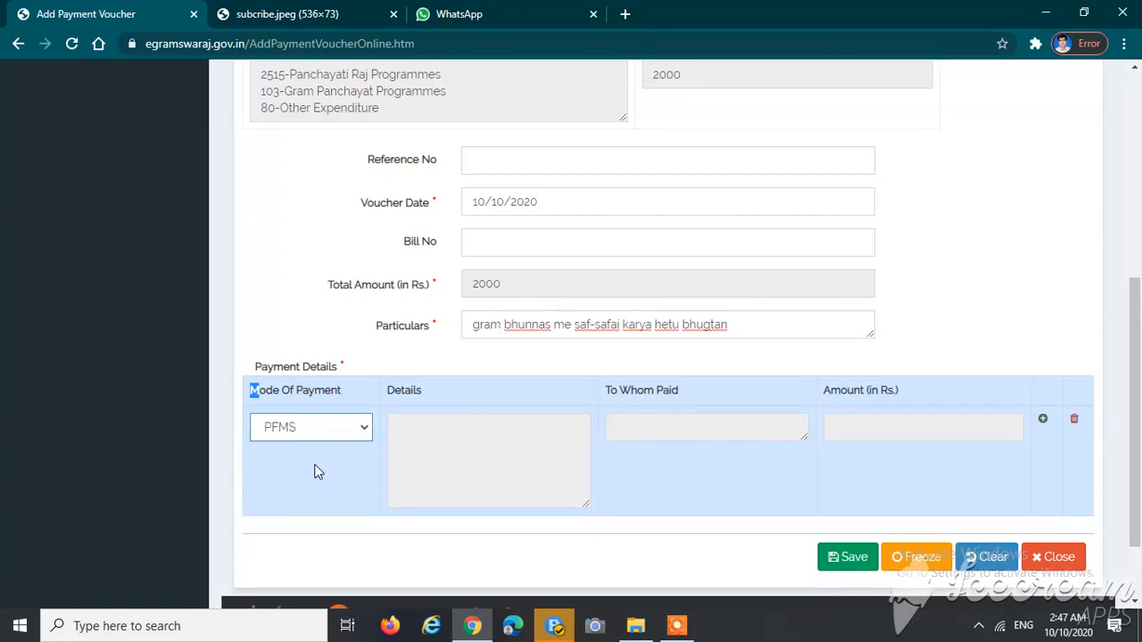
- Fill in the PFMS payment's details with account type Bank Account and the panchayat's available account number, and submit them
{"action": "double_click", "coordinate": [403, 394]}
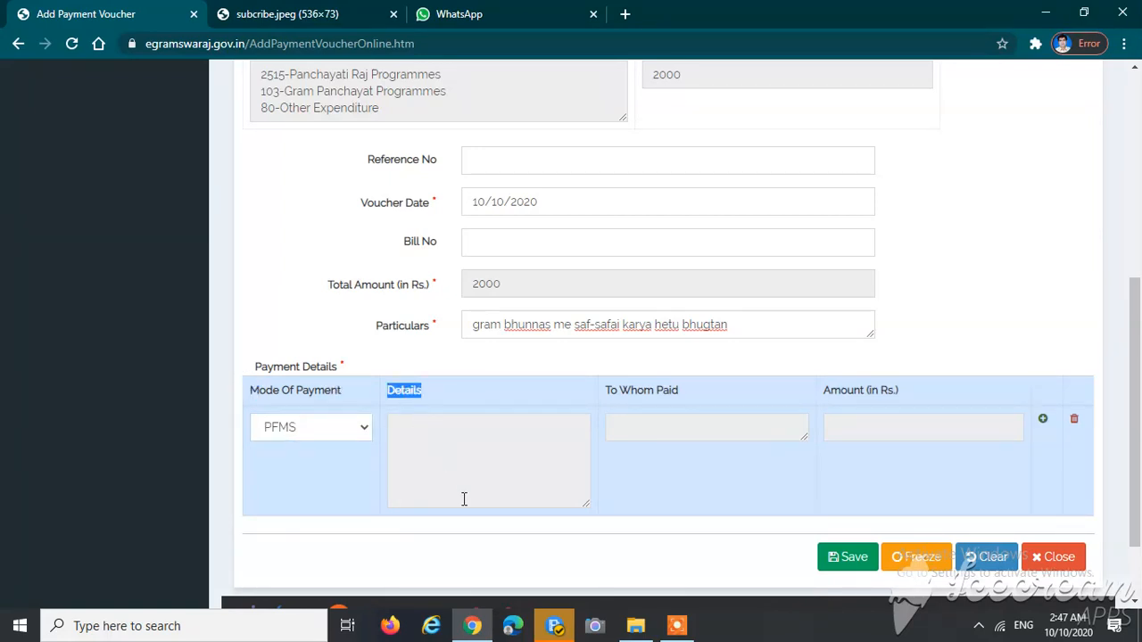
{"action": "left_click", "coordinate": [451, 471]}
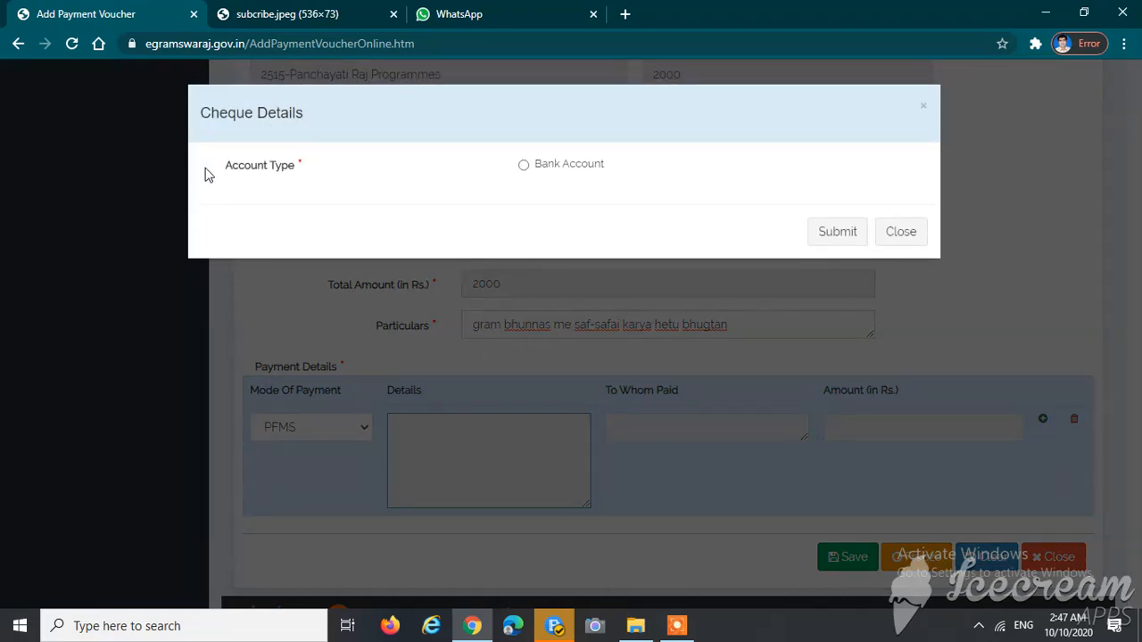
{"action": "left_click", "coordinate": [524, 166]}
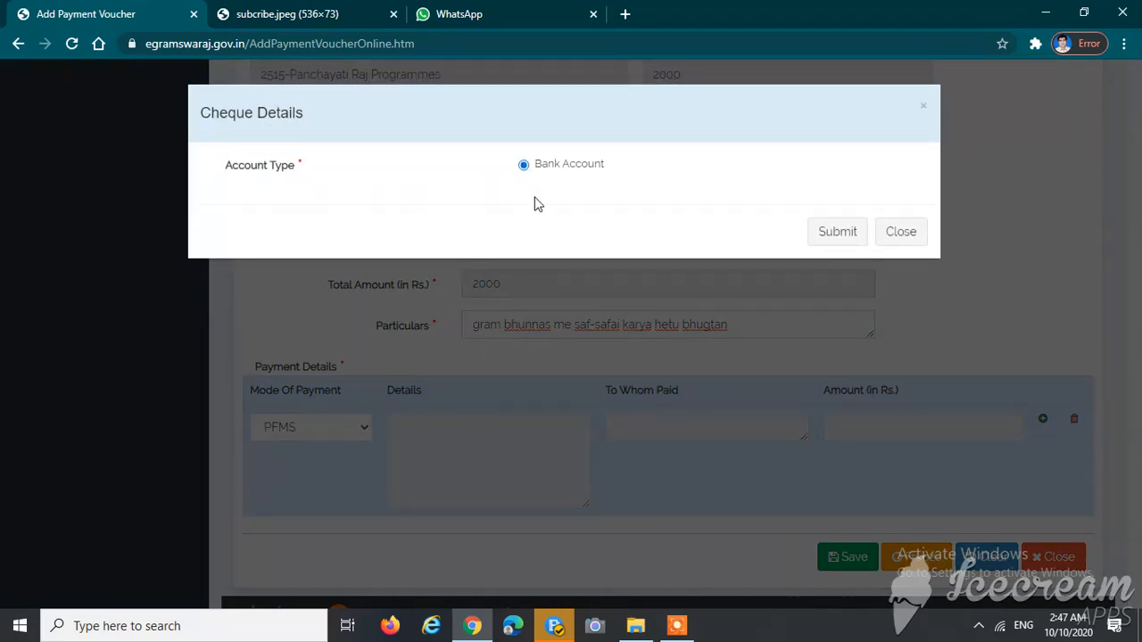
{"action": "left_click", "coordinate": [559, 208]}
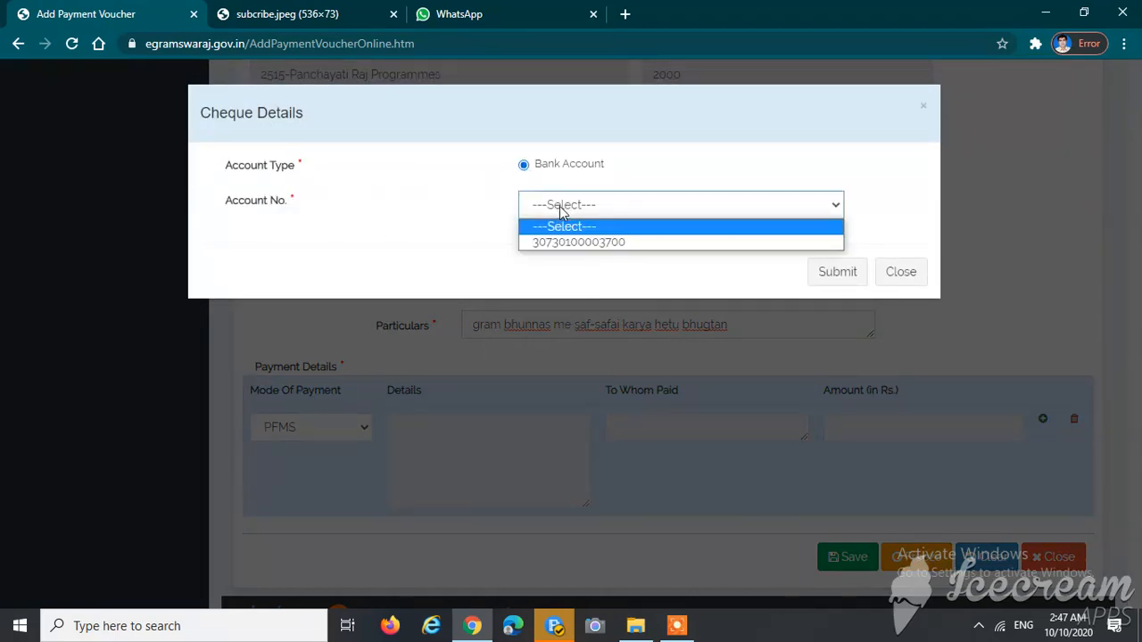
{"action": "left_click", "coordinate": [571, 242]}
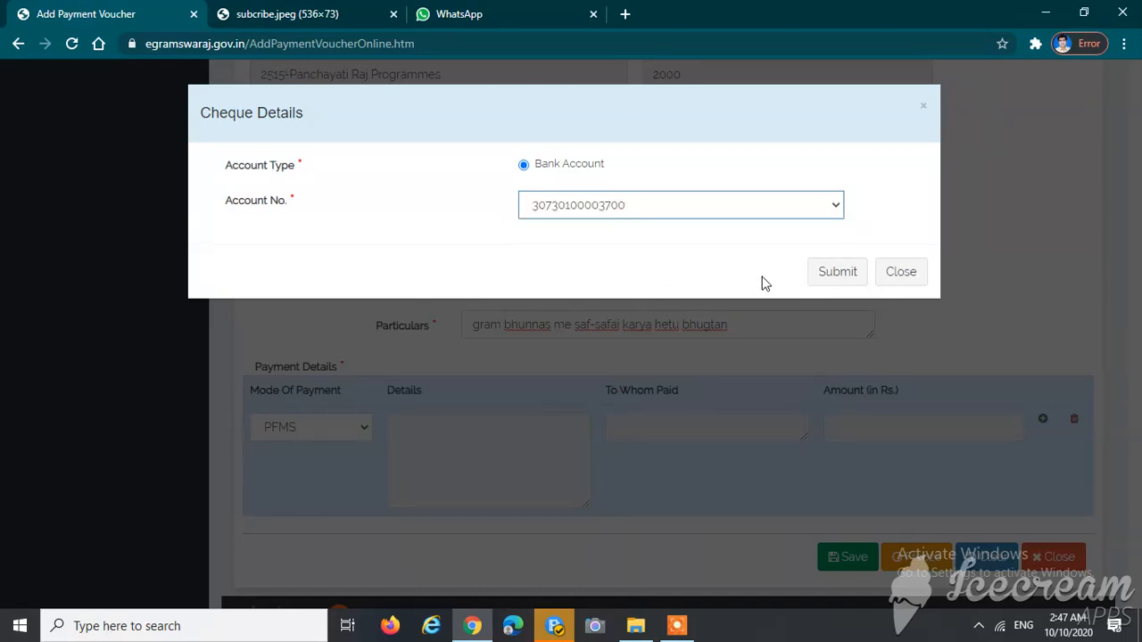
{"action": "left_click", "coordinate": [844, 273]}
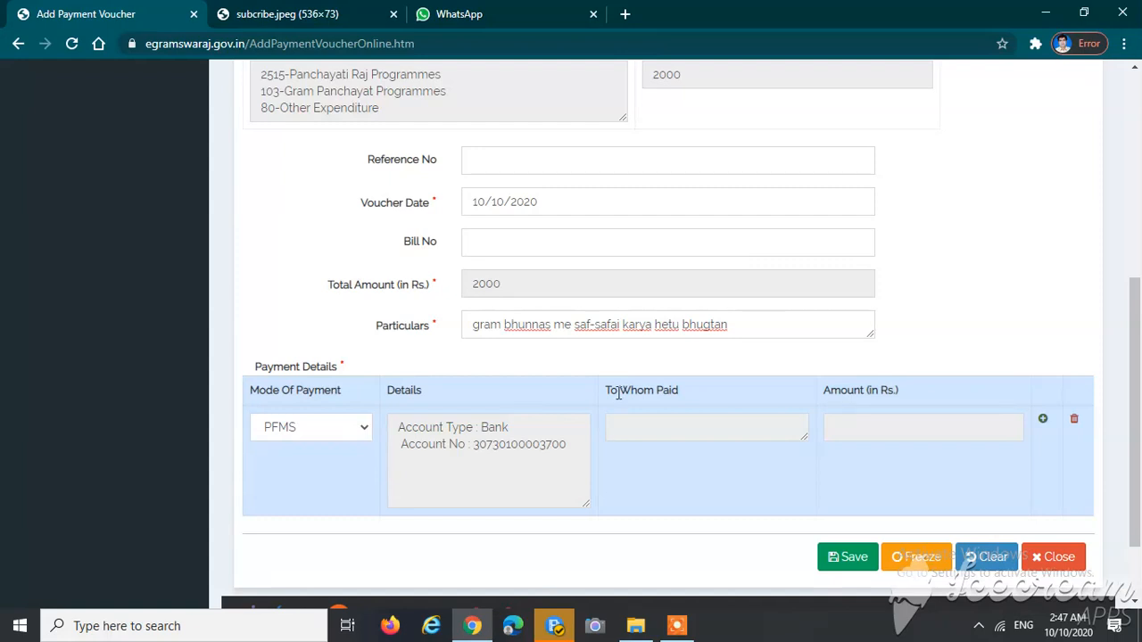
- For To Whom Paid, choose the Check Box selection method and list payees of type Agency
{"action": "left_click", "coordinate": [652, 429]}
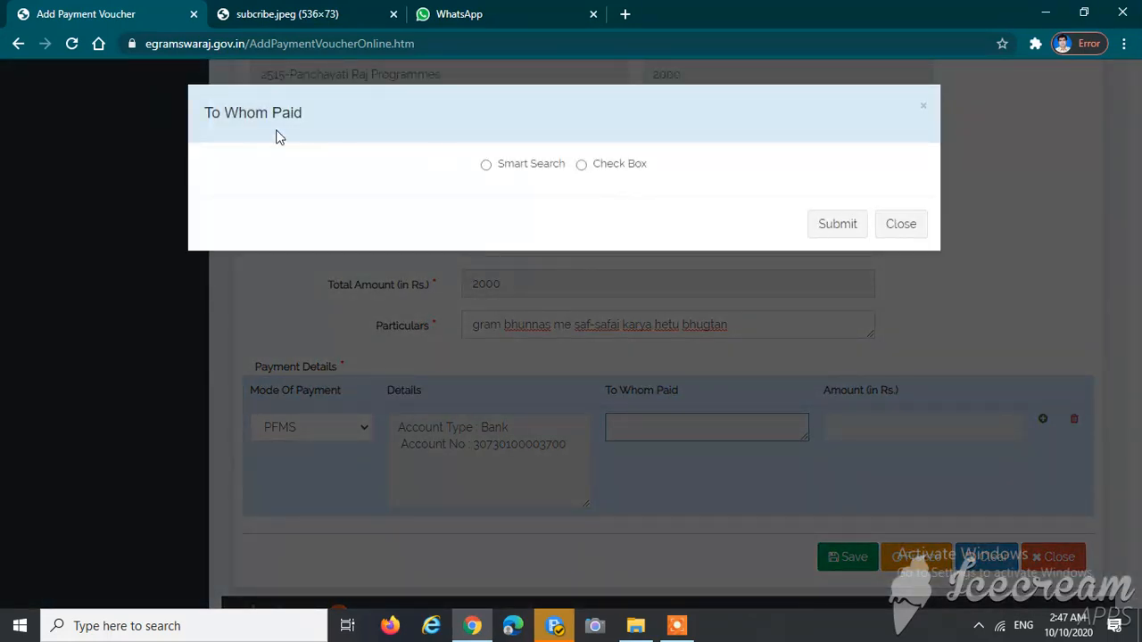
{"action": "left_click", "coordinate": [582, 166]}
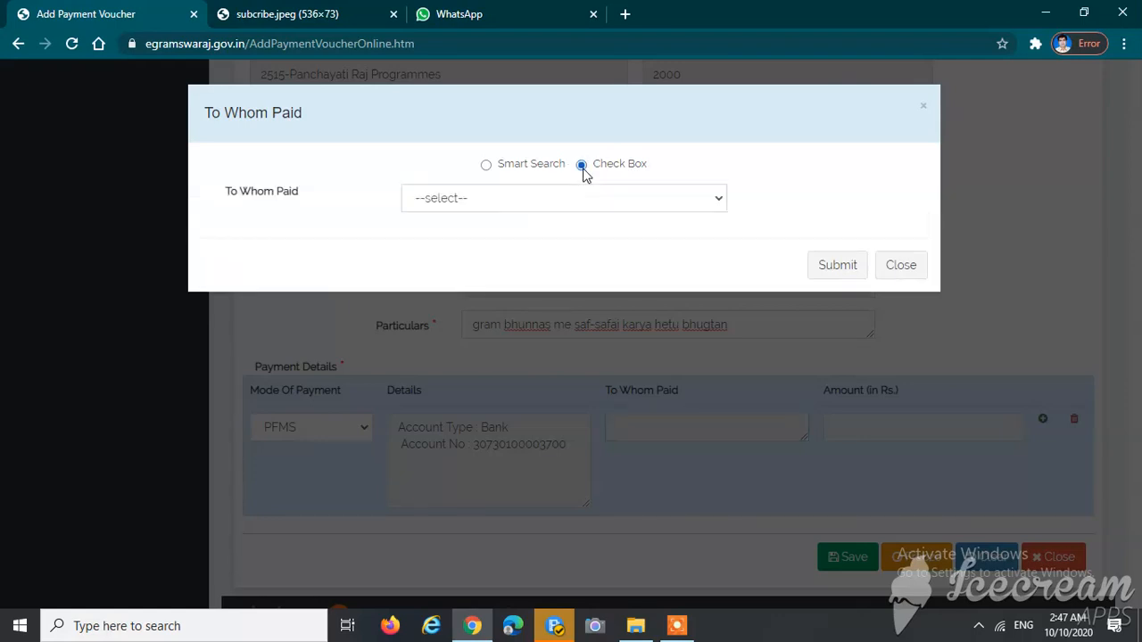
{"action": "left_click", "coordinate": [458, 199]}
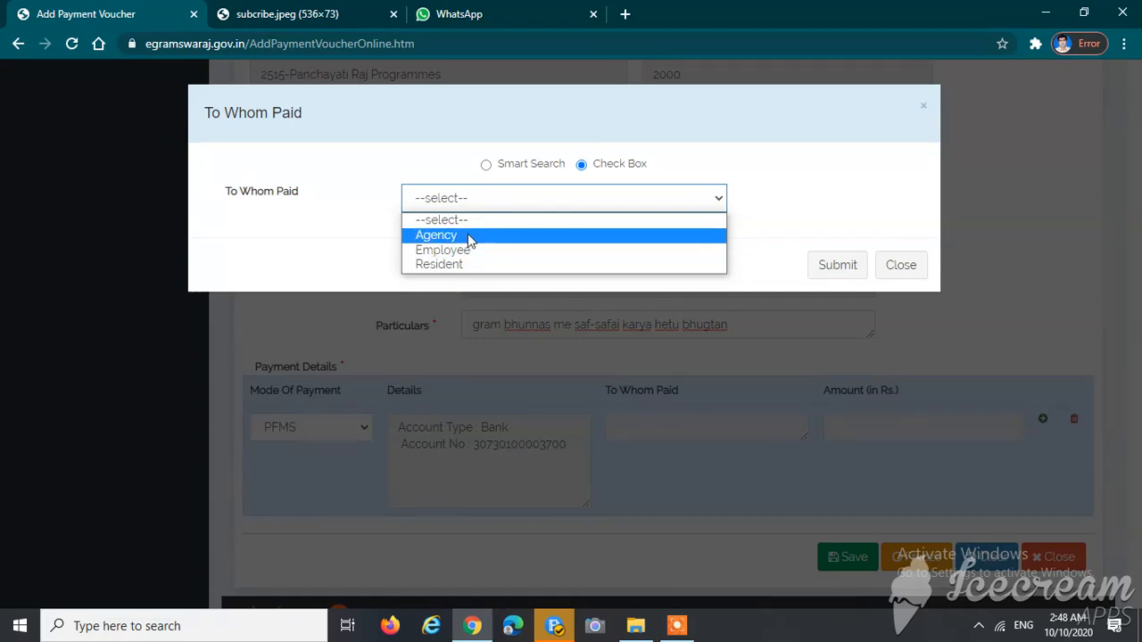
{"action": "left_click", "coordinate": [447, 236]}
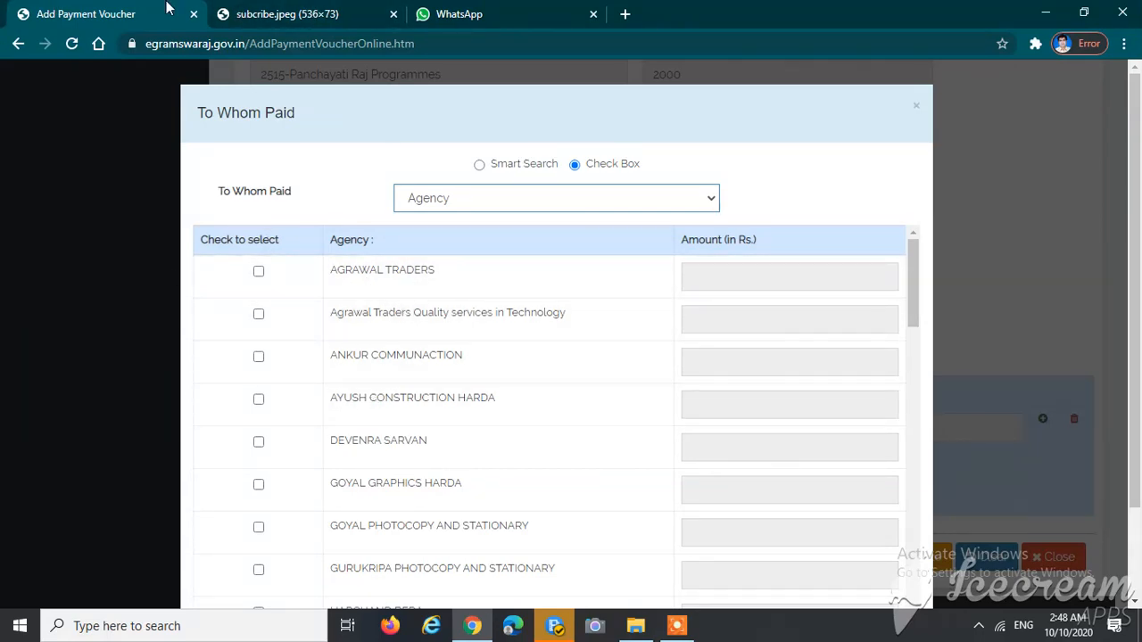
- Select the agency listed just below AYUSH CONSTRUCTION HARDA as payee with an amount of 2000 and submit it
{"action": "left_click", "coordinate": [259, 443]}
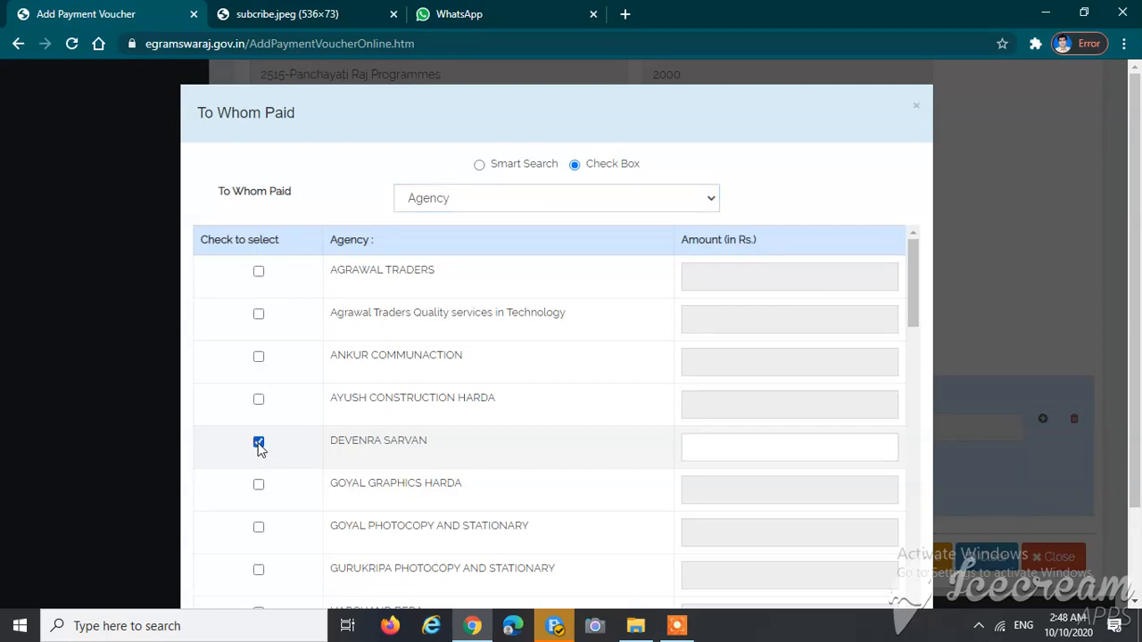
{"action": "left_click", "coordinate": [802, 452]}
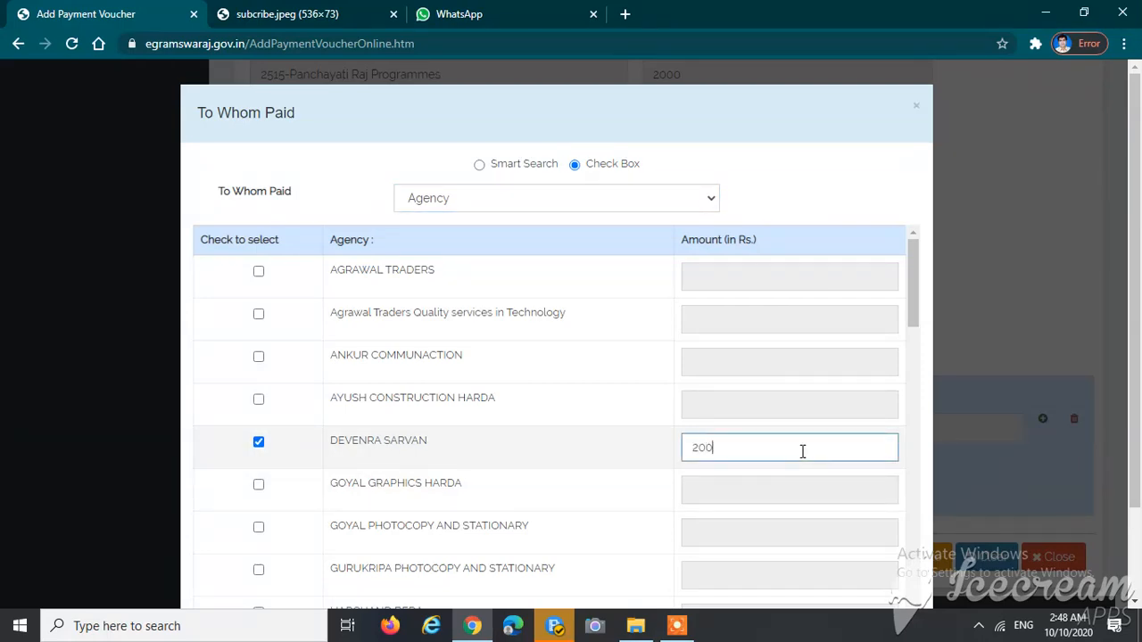
{"action": "type", "text": "20"}
{"action": "scroll", "coordinate": [561, 457], "scroll_direction": "down", "scroll_amount": 5}
{"action": "scroll", "coordinate": [566, 459], "scroll_direction": "down", "scroll_amount": 10}
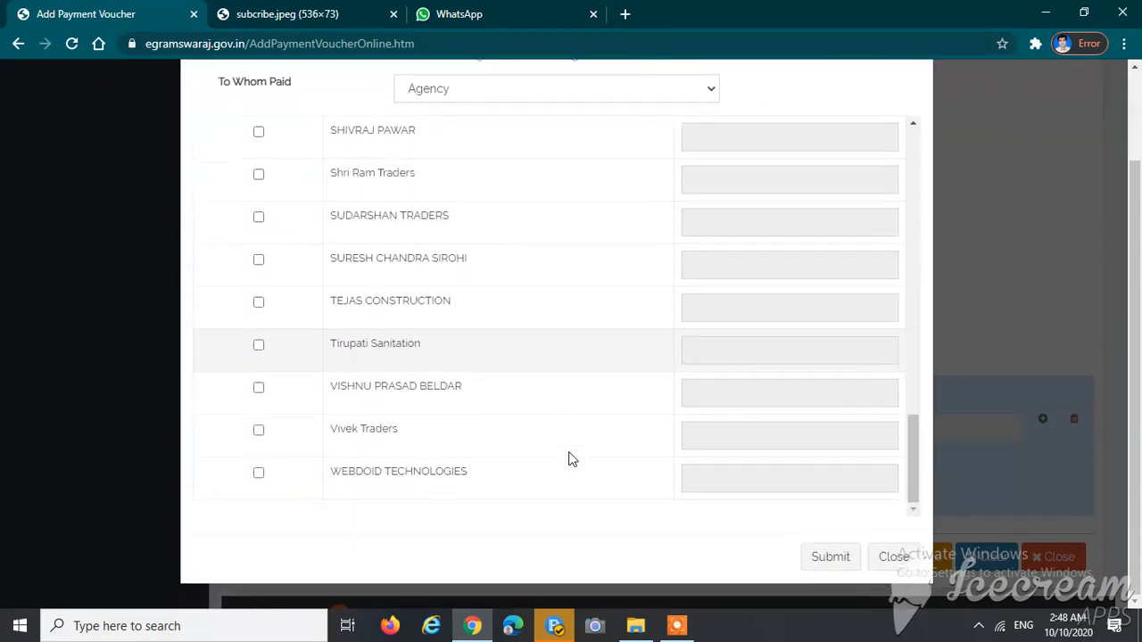
{"action": "left_click", "coordinate": [829, 557]}
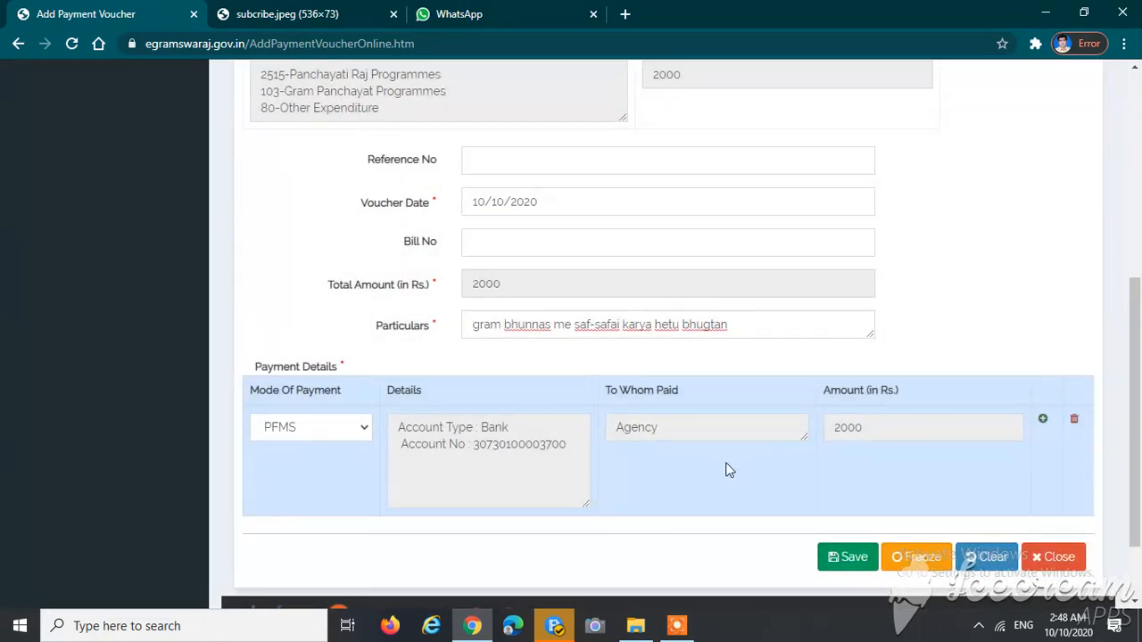
- Review the completed payment voucher from top to bottom and freeze it
{"action": "scroll", "coordinate": [705, 466], "scroll_direction": "up", "scroll_amount": 5}
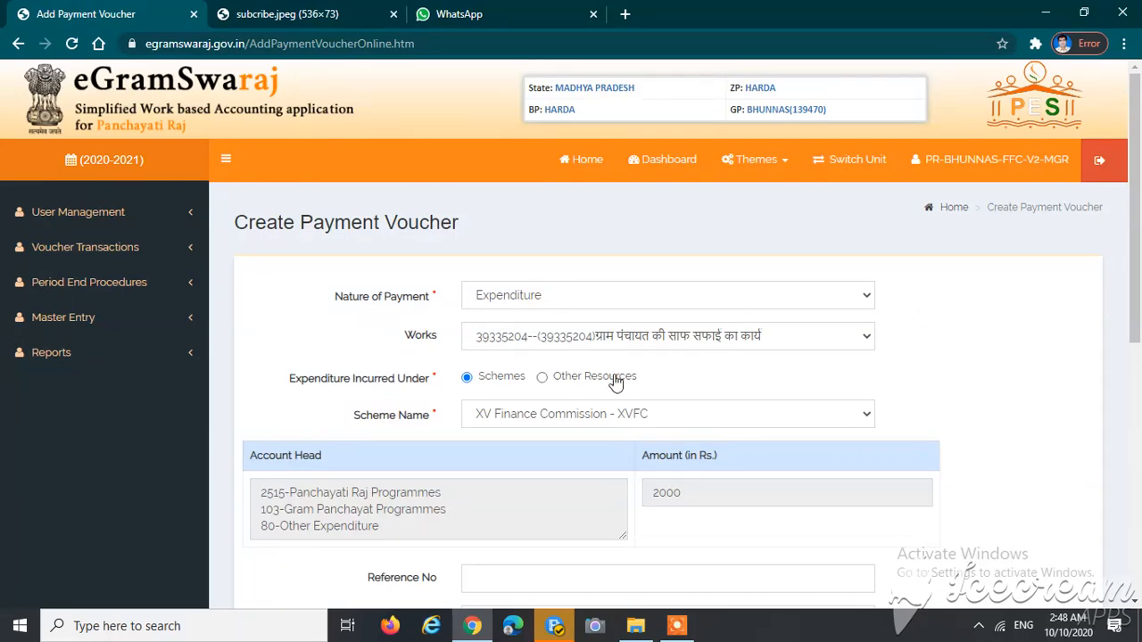
{"action": "scroll", "coordinate": [616, 381], "scroll_direction": "down", "scroll_amount": 5}
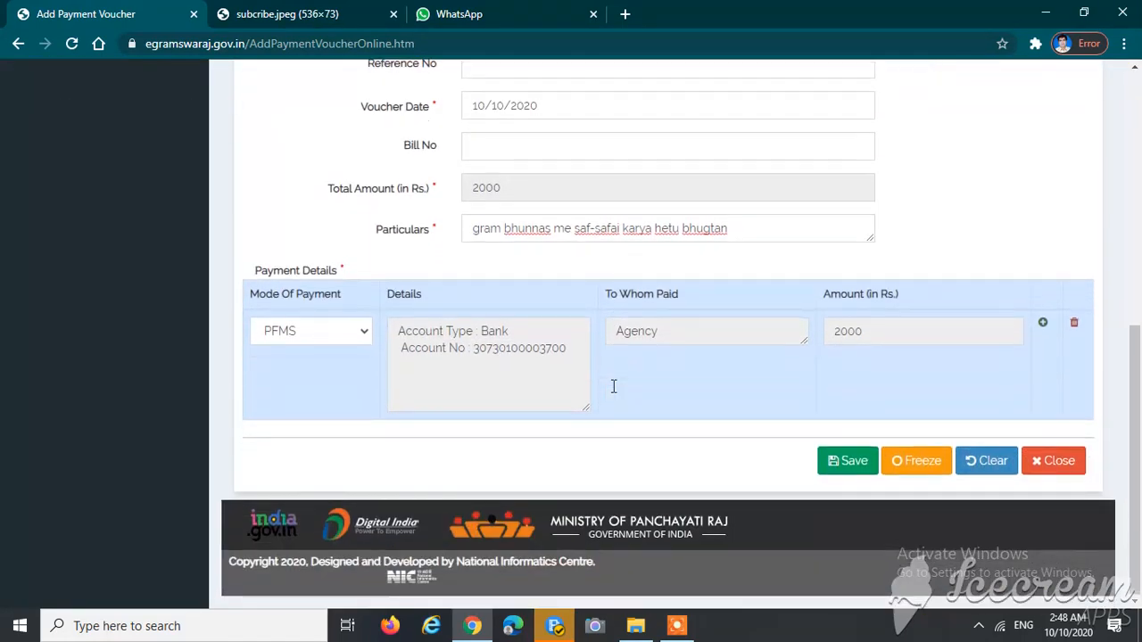
{"action": "left_click", "coordinate": [916, 460]}
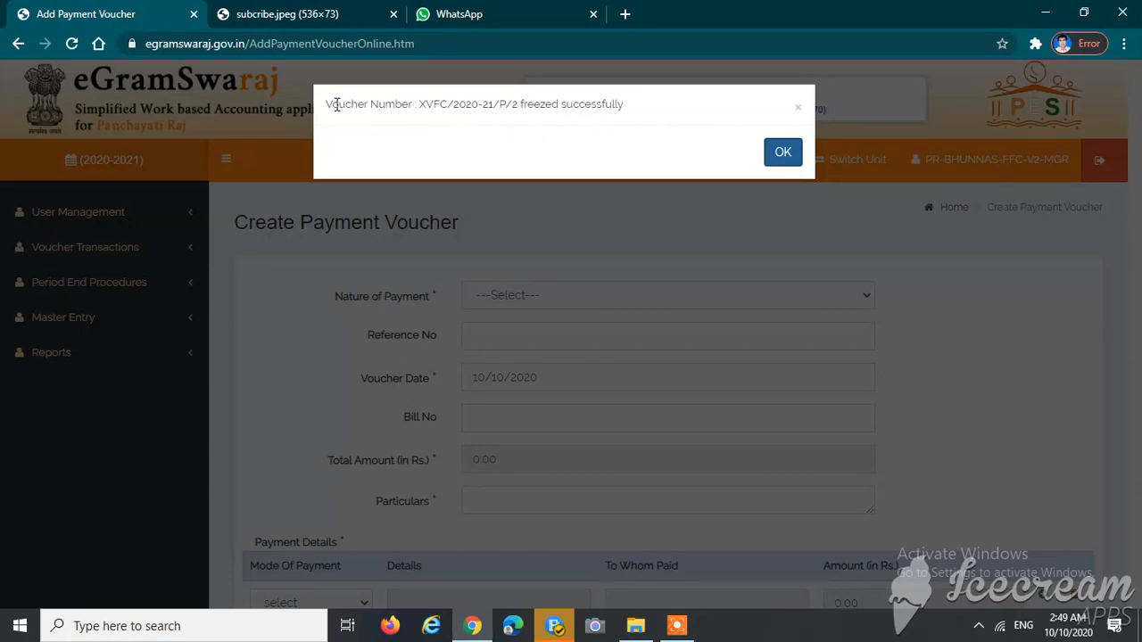
{"action": "left_click_drag", "start_coordinate": [326, 103], "coordinate": [630, 118]}
{"action": "left_click", "coordinate": [526, 130]}
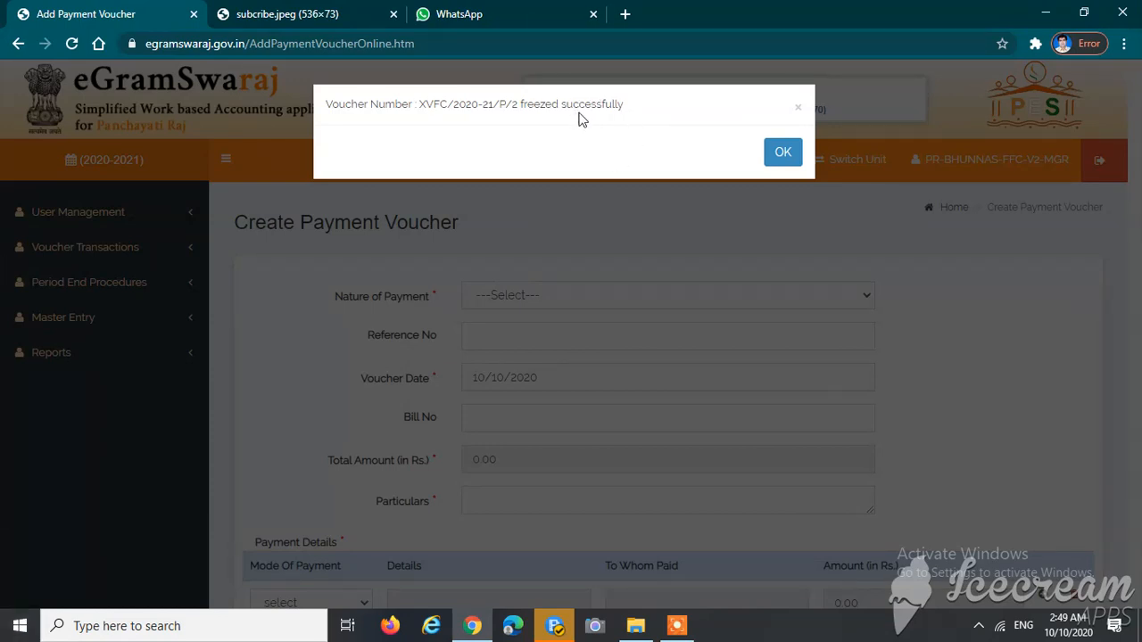
{"action": "left_click", "coordinate": [781, 155]}
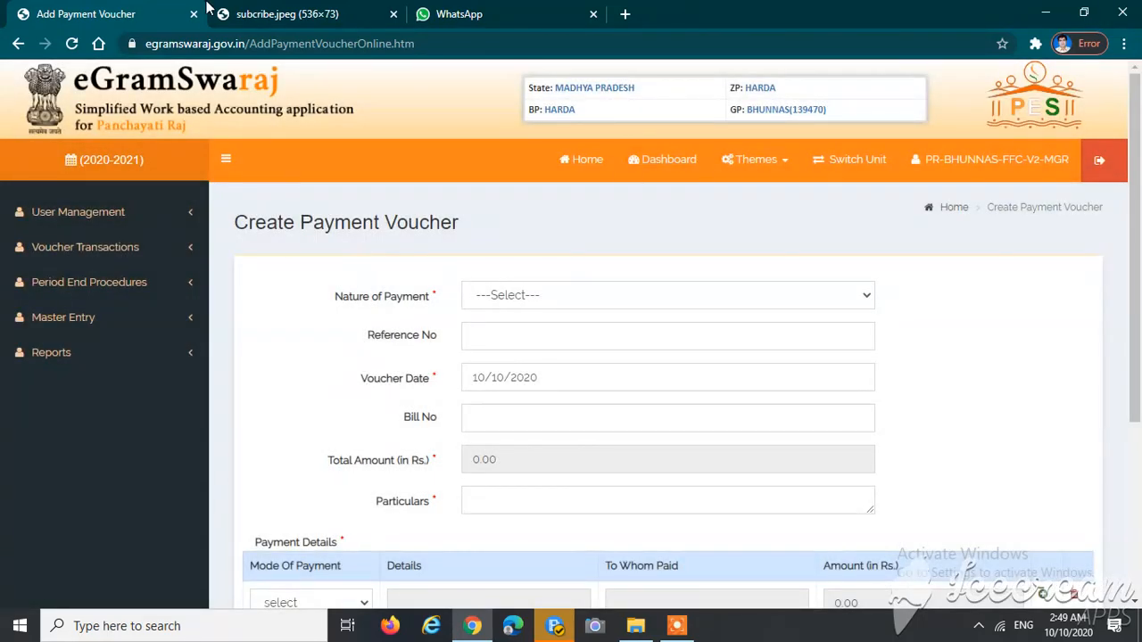
{"action": "scroll", "coordinate": [443, 348], "scroll_direction": "down", "scroll_amount": 2}
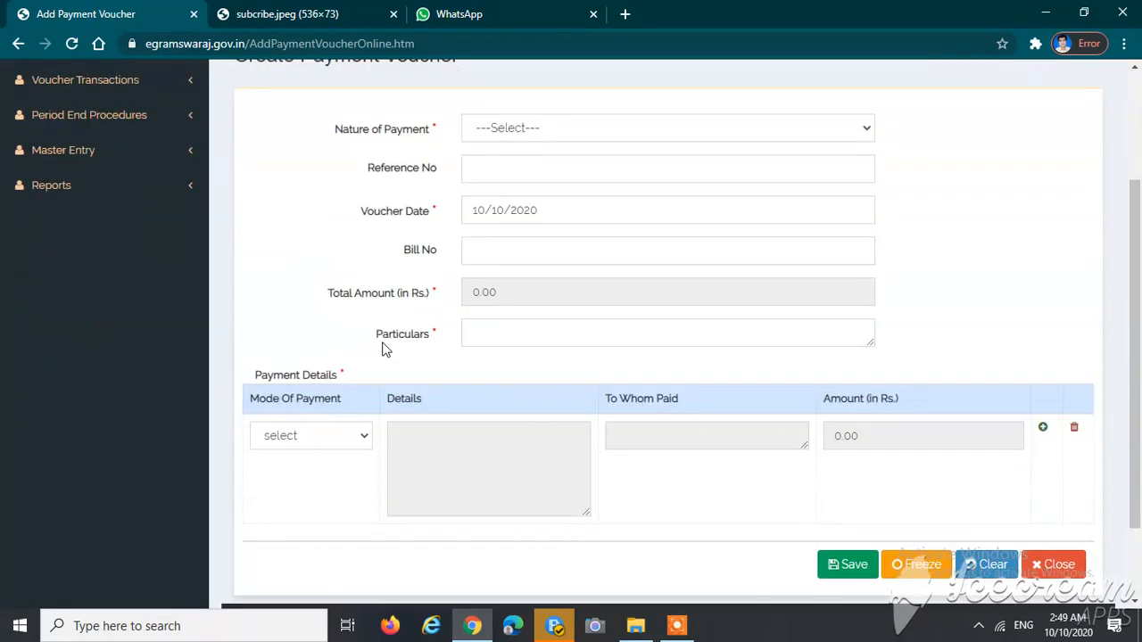
- Close the scheme-wise day book of Fourteen Finance Commission for 10/10/2020 and acknowledge the closure
{"action": "scroll", "coordinate": [384, 356], "scroll_direction": "up", "scroll_amount": 2}
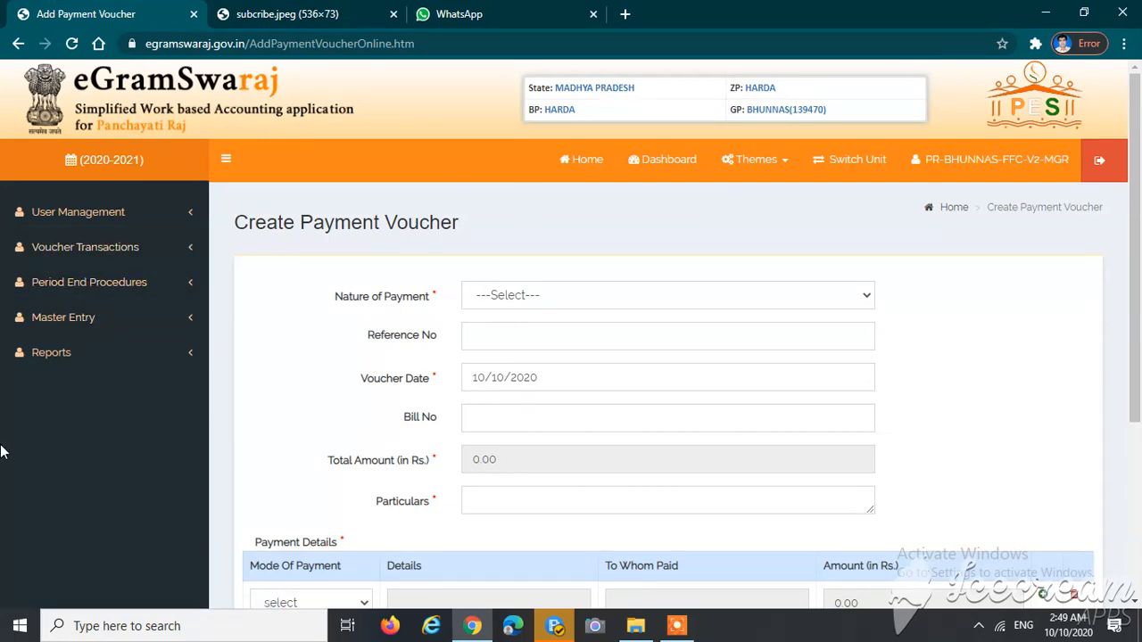
{"action": "left_click", "coordinate": [102, 292]}
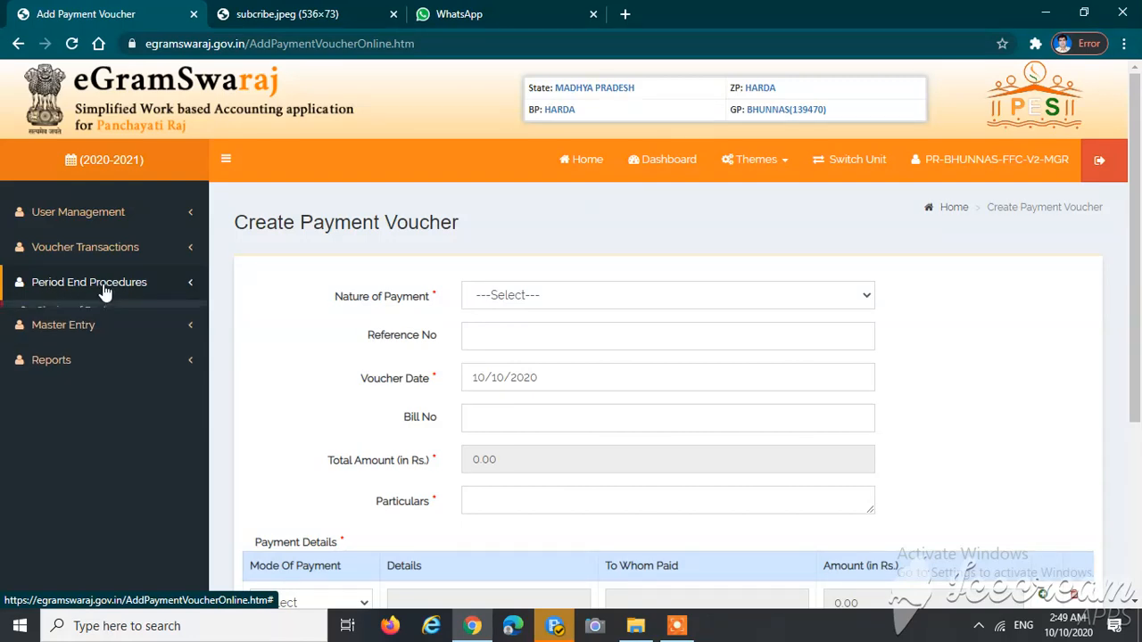
{"action": "left_click", "coordinate": [82, 317]}
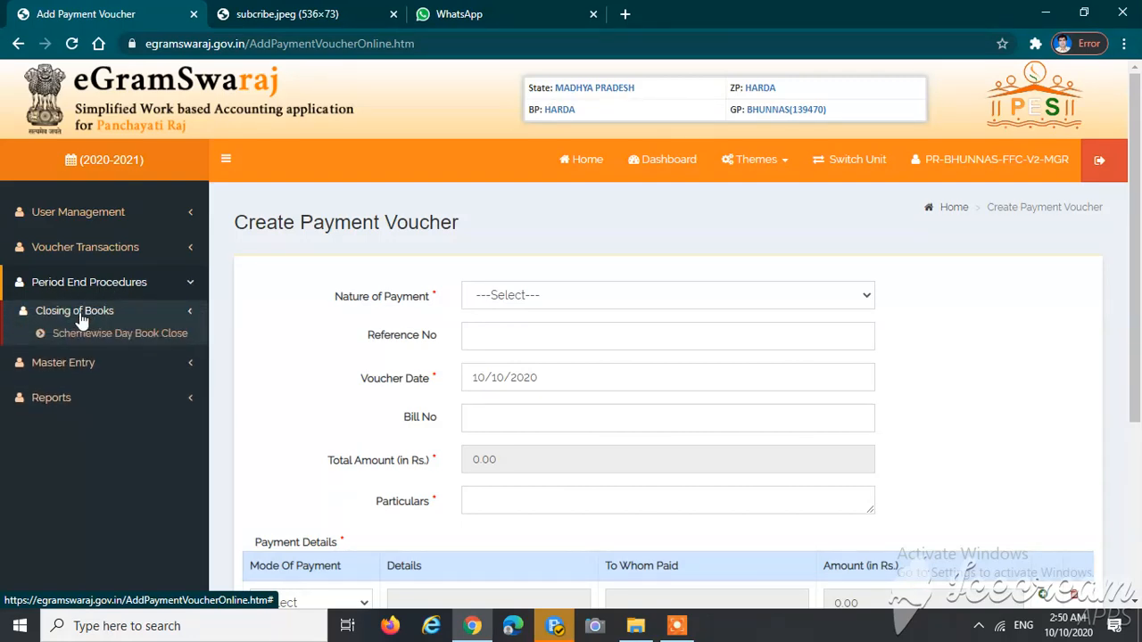
{"action": "left_click", "coordinate": [76, 345]}
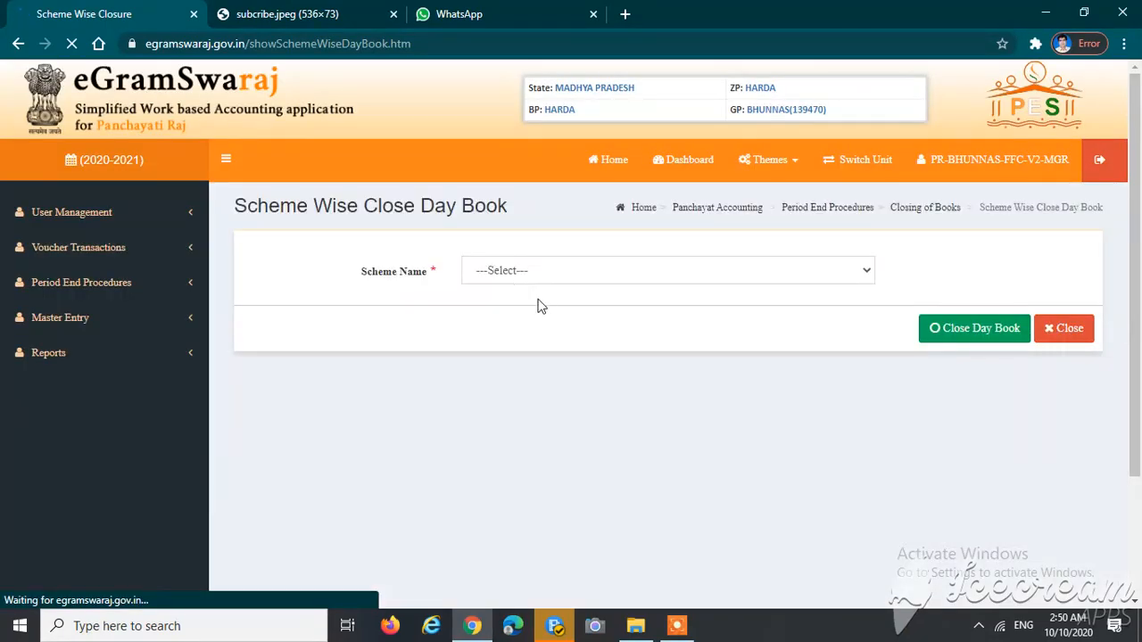
{"action": "left_click", "coordinate": [528, 271]}
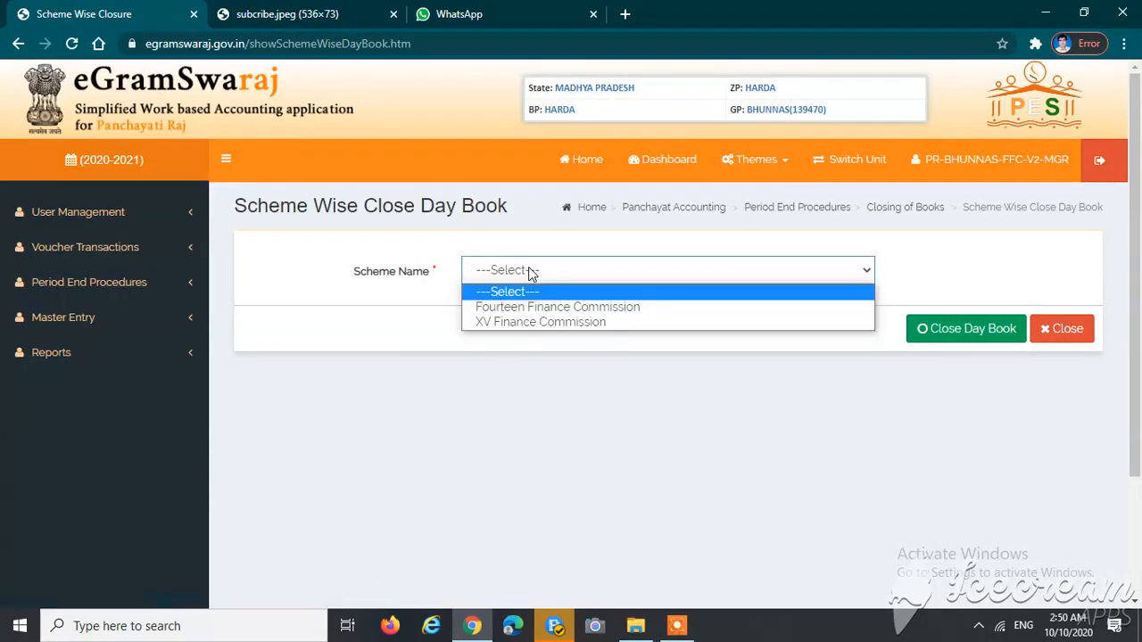
{"action": "left_click", "coordinate": [546, 307]}
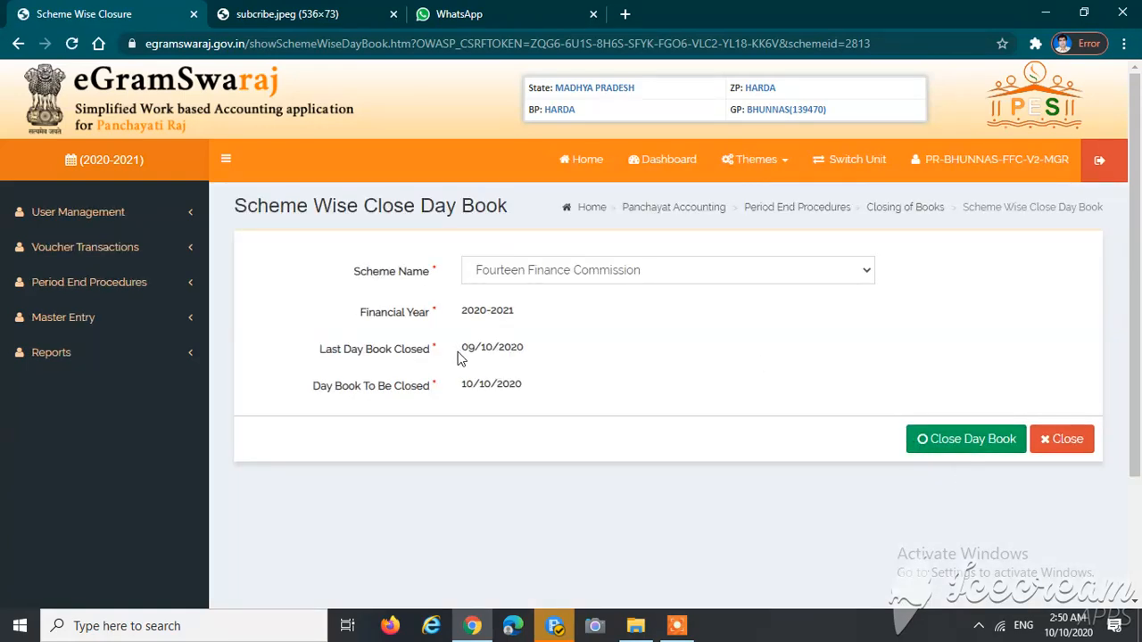
{"action": "left_click_drag", "start_coordinate": [457, 357], "coordinate": [527, 393]}
{"action": "left_click", "coordinate": [595, 413]}
{"action": "left_click", "coordinate": [954, 441]}
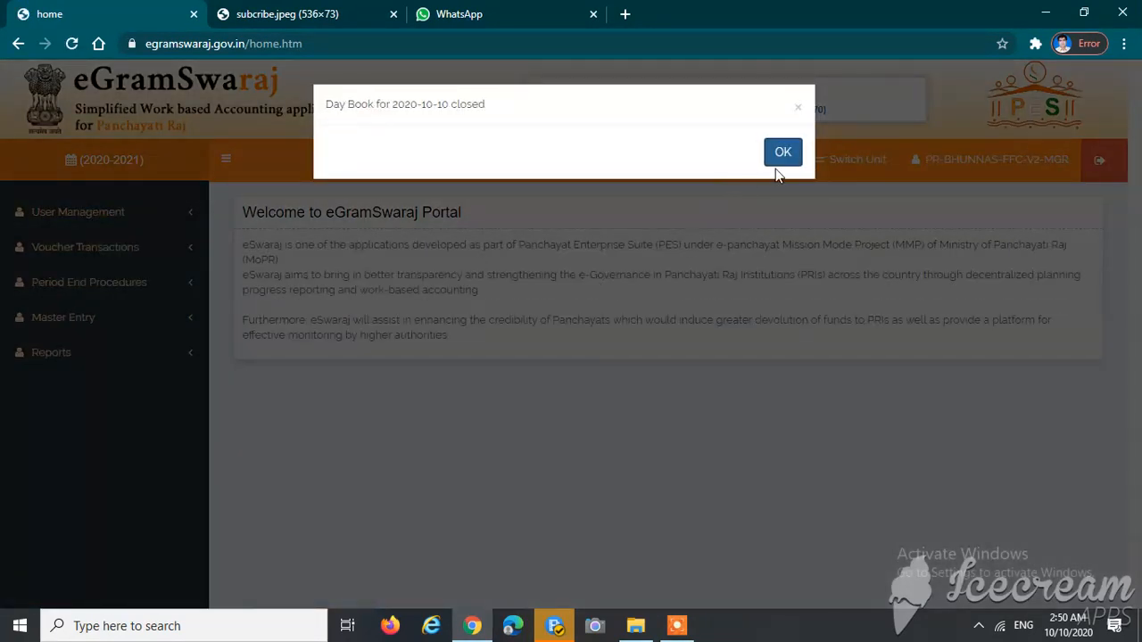
{"action": "left_click", "coordinate": [773, 162]}
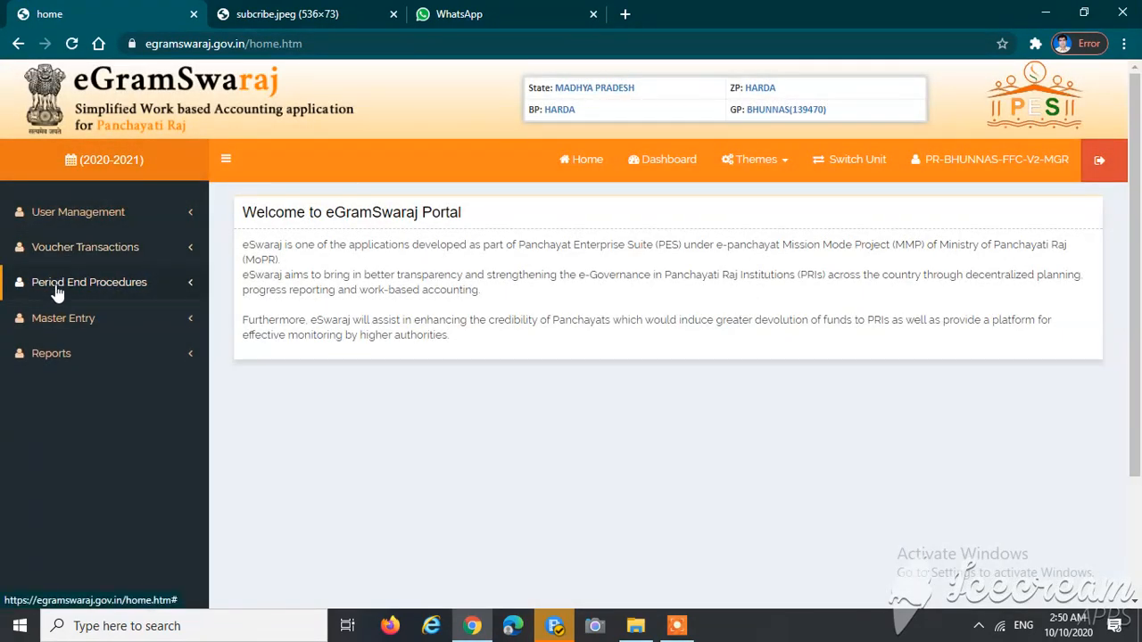
- Close the scheme-wise day book of XV Finance Commission for 10/10/2020 and acknowledge the closure
{"action": "left_click", "coordinate": [56, 287]}
{"action": "left_click", "coordinate": [73, 319]}
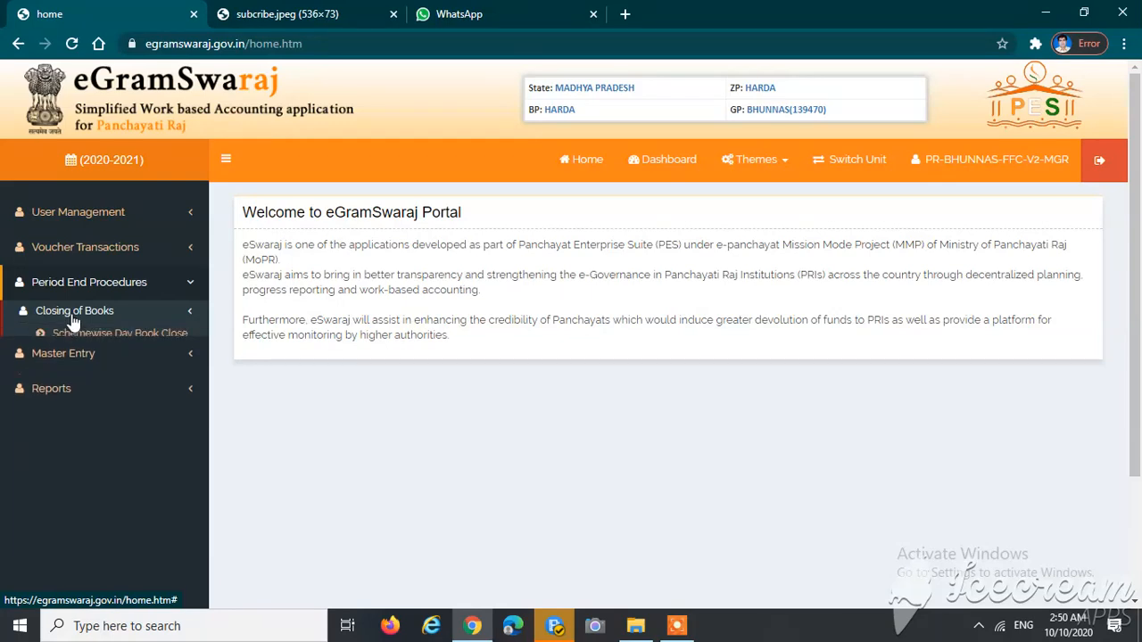
{"action": "left_click", "coordinate": [72, 339]}
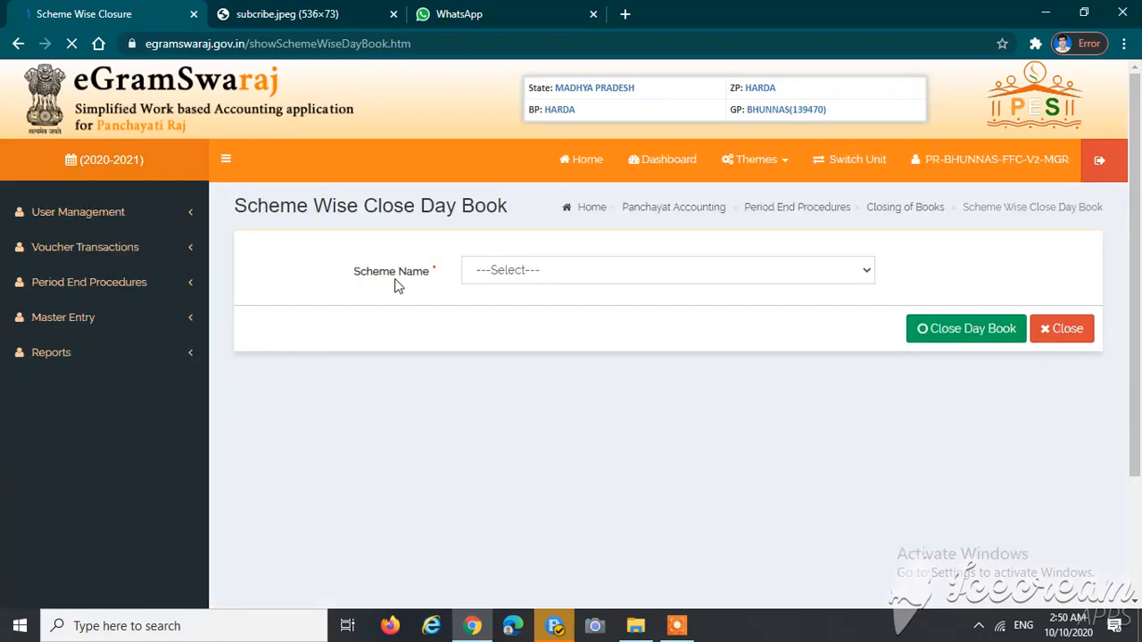
{"action": "left_click", "coordinate": [536, 270]}
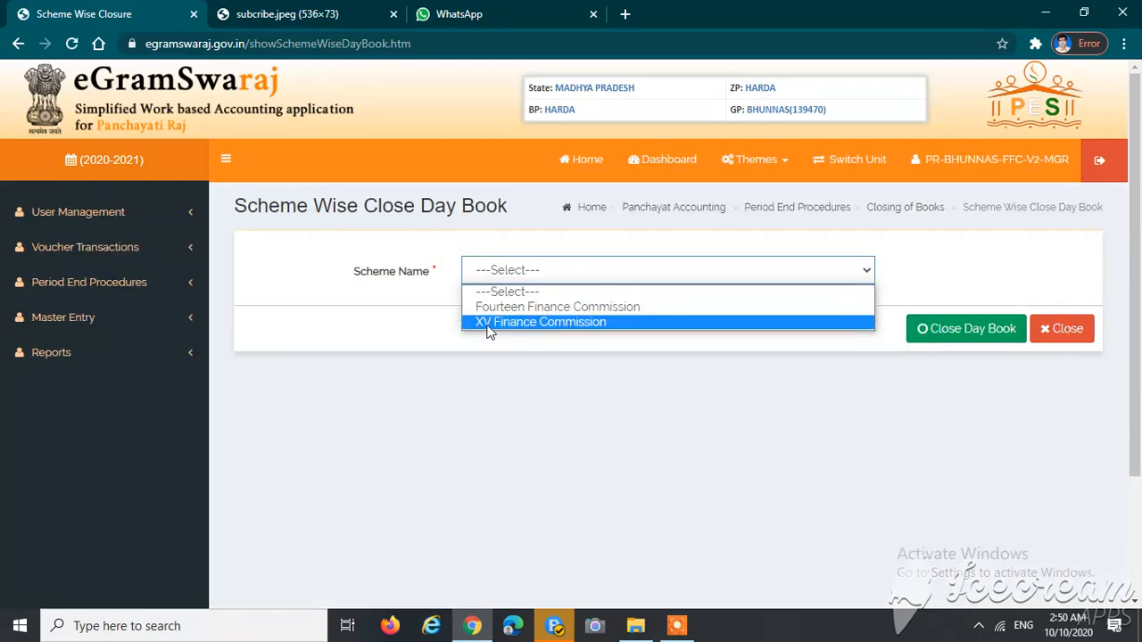
{"action": "left_click", "coordinate": [488, 325]}
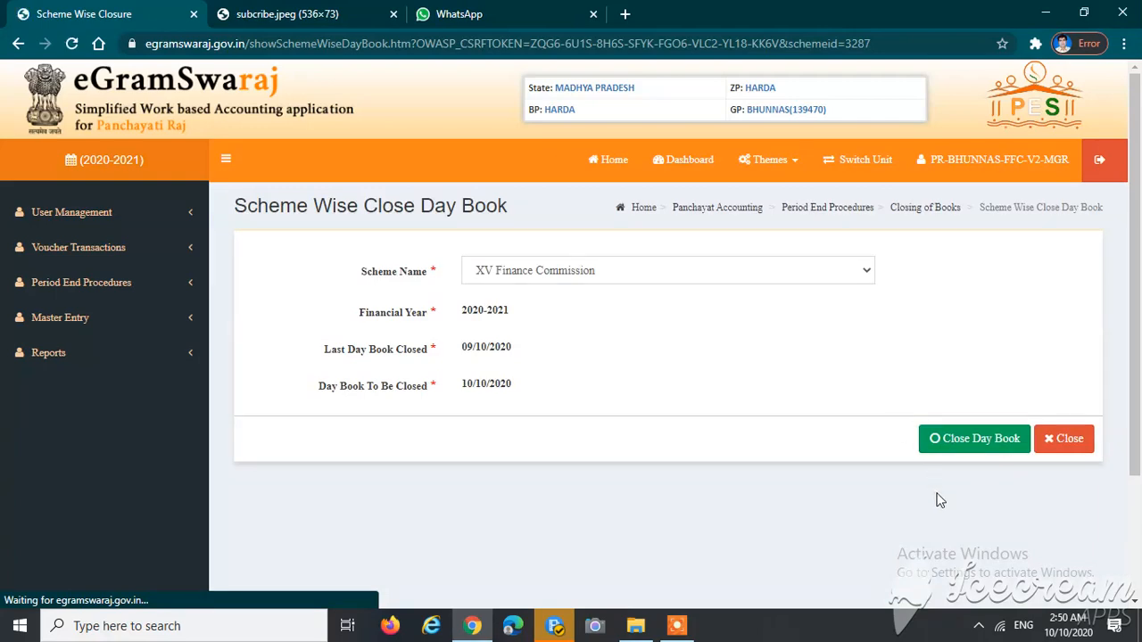
{"action": "left_click", "coordinate": [940, 444]}
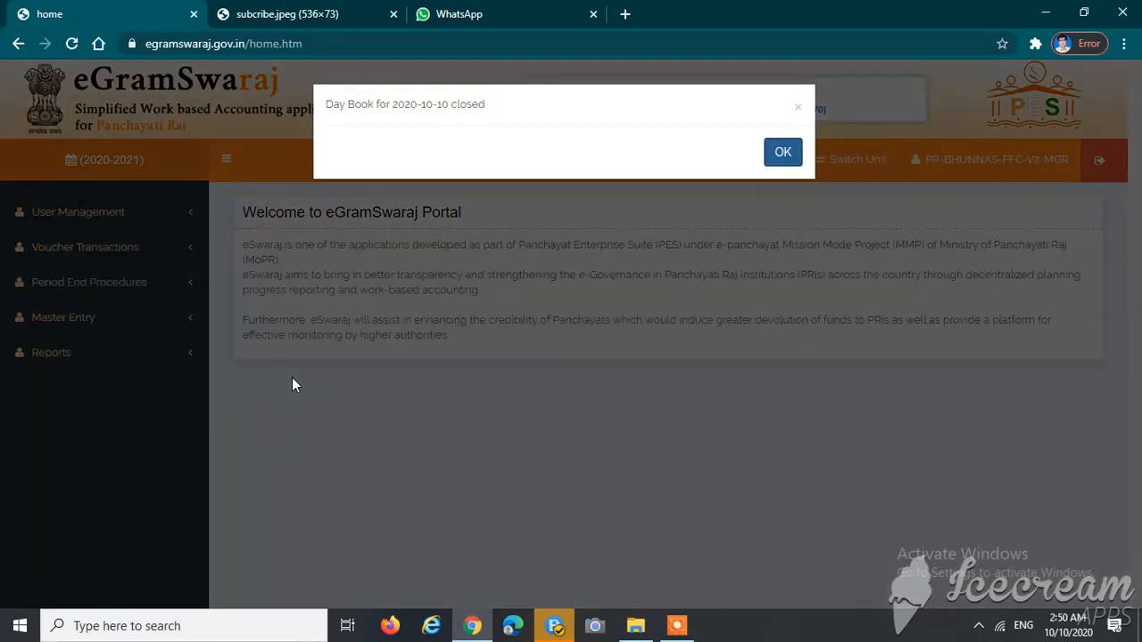
{"action": "left_click", "coordinate": [786, 155]}
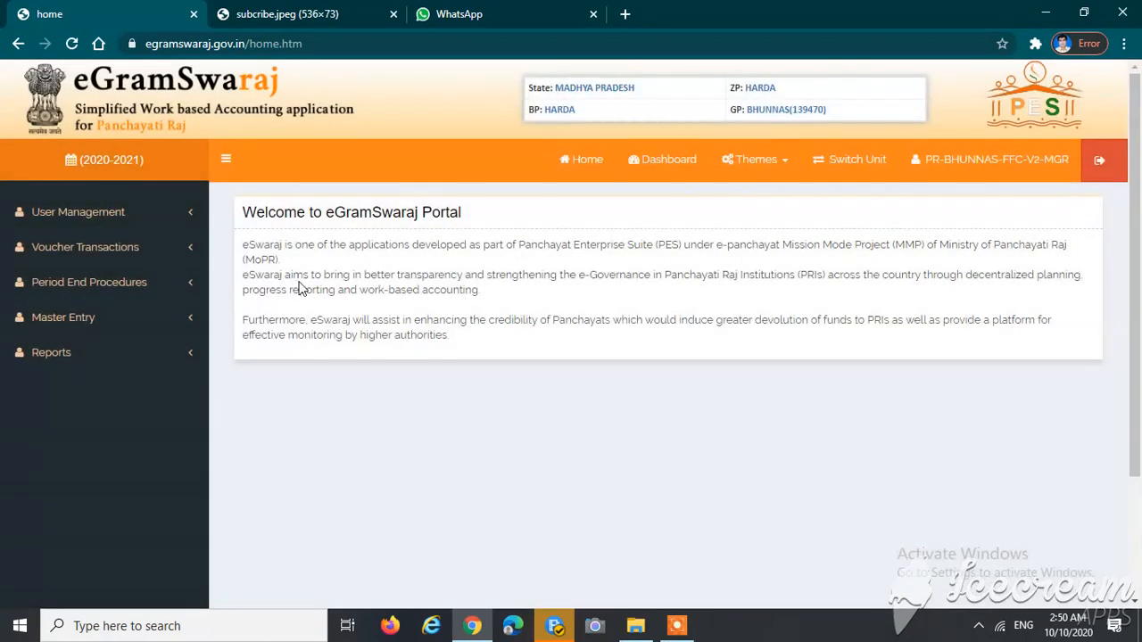
- Open the Sign FTO page of DSC Management to reach the payment files awaiting signature
{"action": "scroll", "coordinate": [419, 369], "scroll_direction": "down", "scroll_amount": 1}
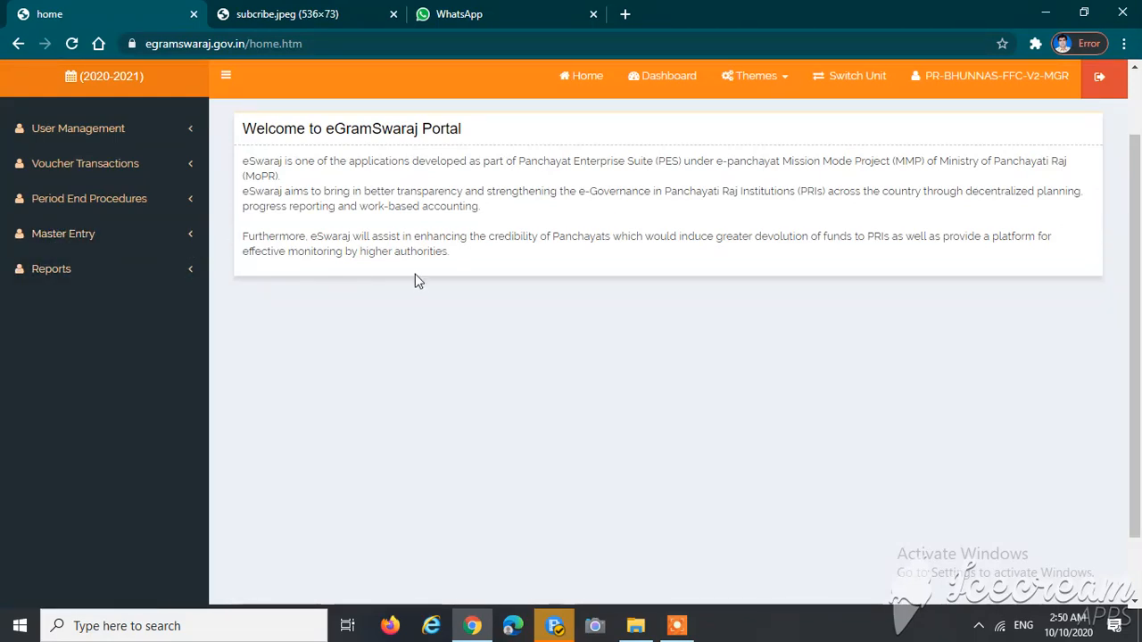
{"action": "scroll", "coordinate": [437, 393], "scroll_direction": "up", "scroll_amount": 1}
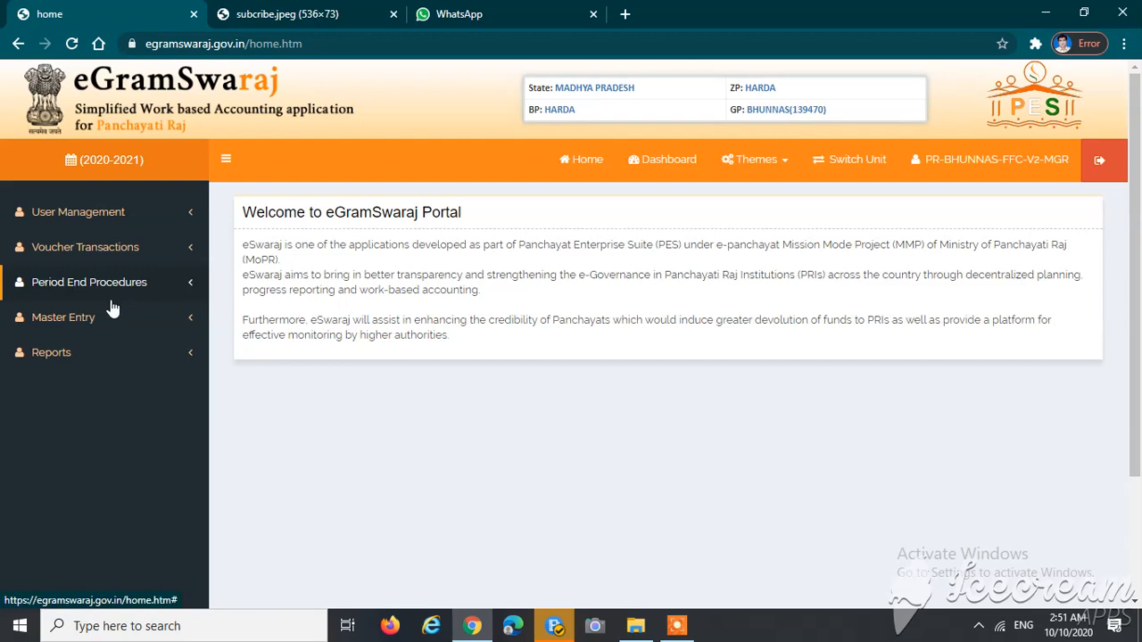
{"action": "scroll", "coordinate": [113, 308], "scroll_direction": "down", "scroll_amount": 1}
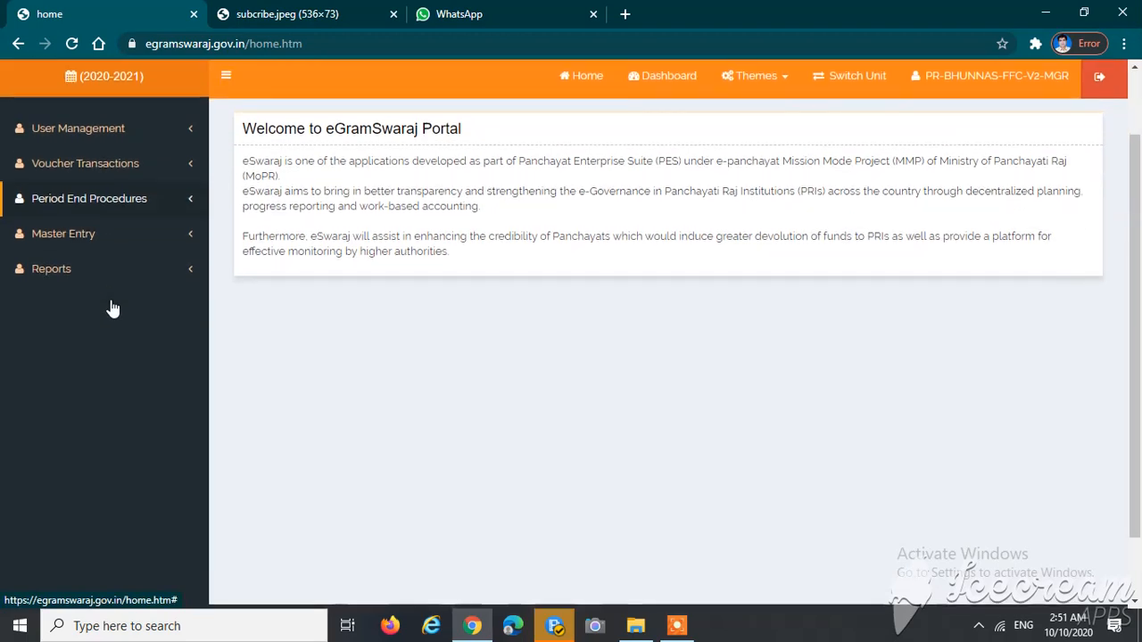
{"action": "left_click", "coordinate": [78, 241]}
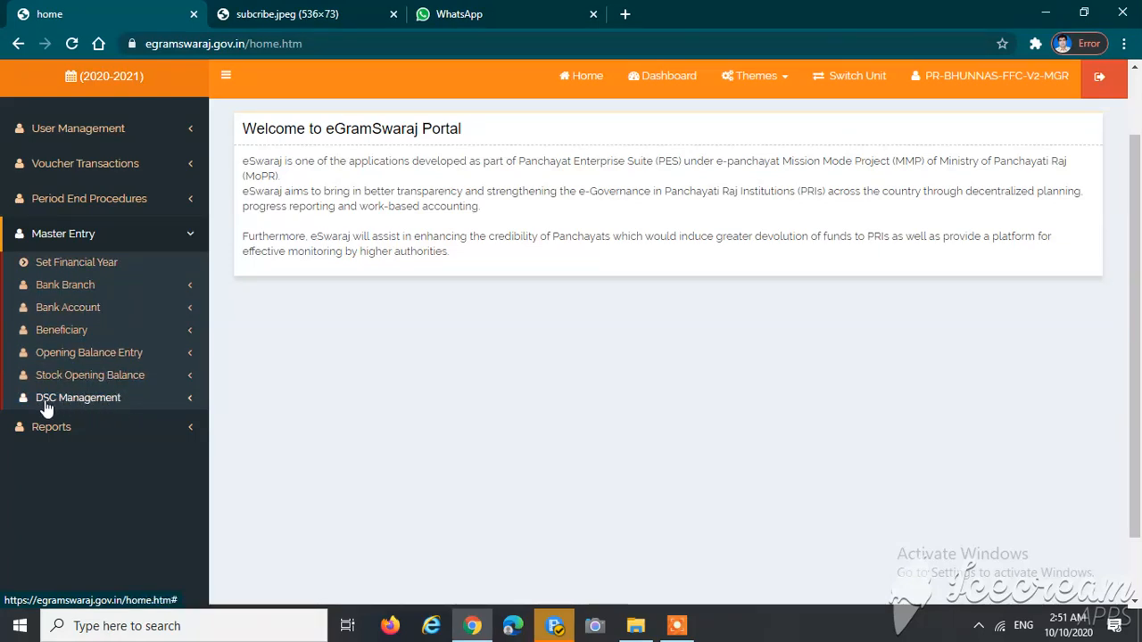
{"action": "left_click", "coordinate": [83, 399]}
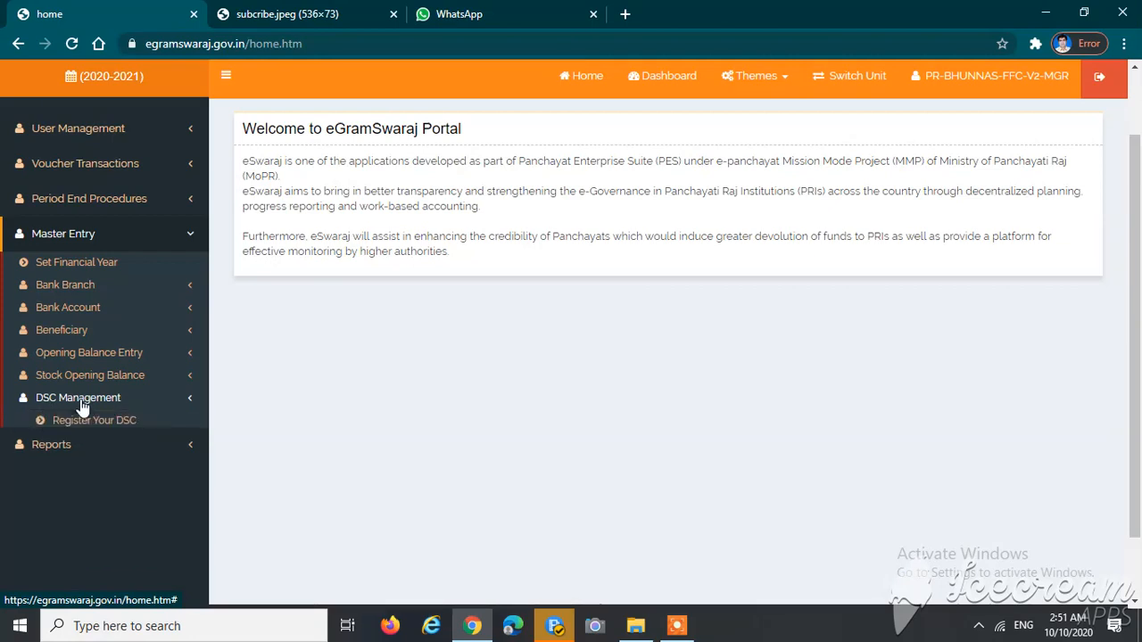
{"action": "scroll", "coordinate": [81, 406], "scroll_direction": "down", "scroll_amount": 1}
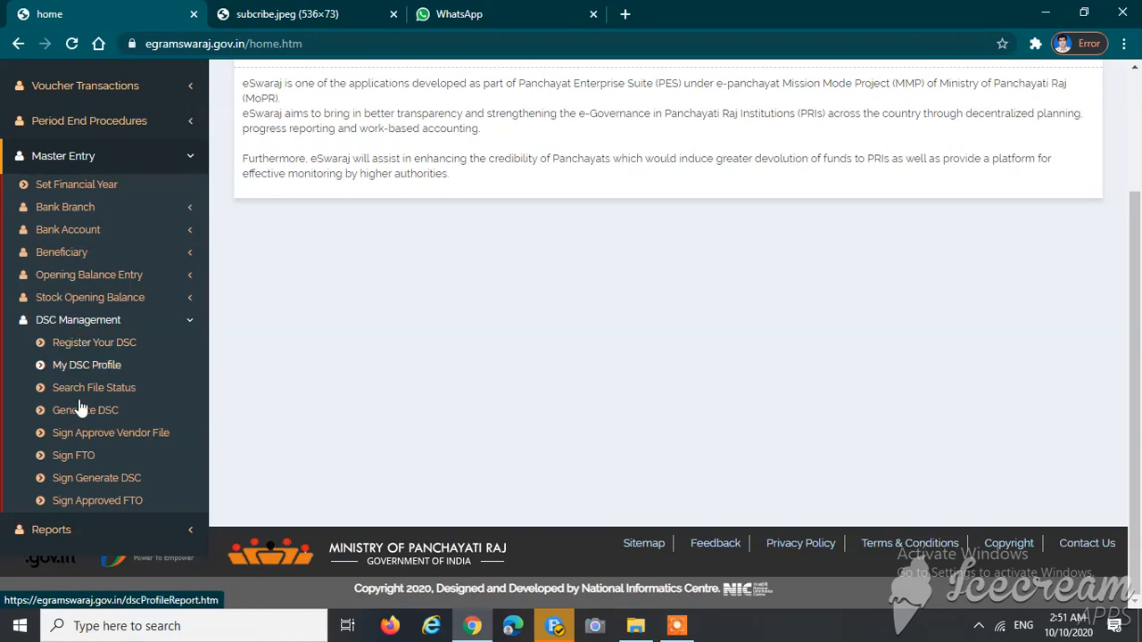
{"action": "left_click", "coordinate": [67, 466]}
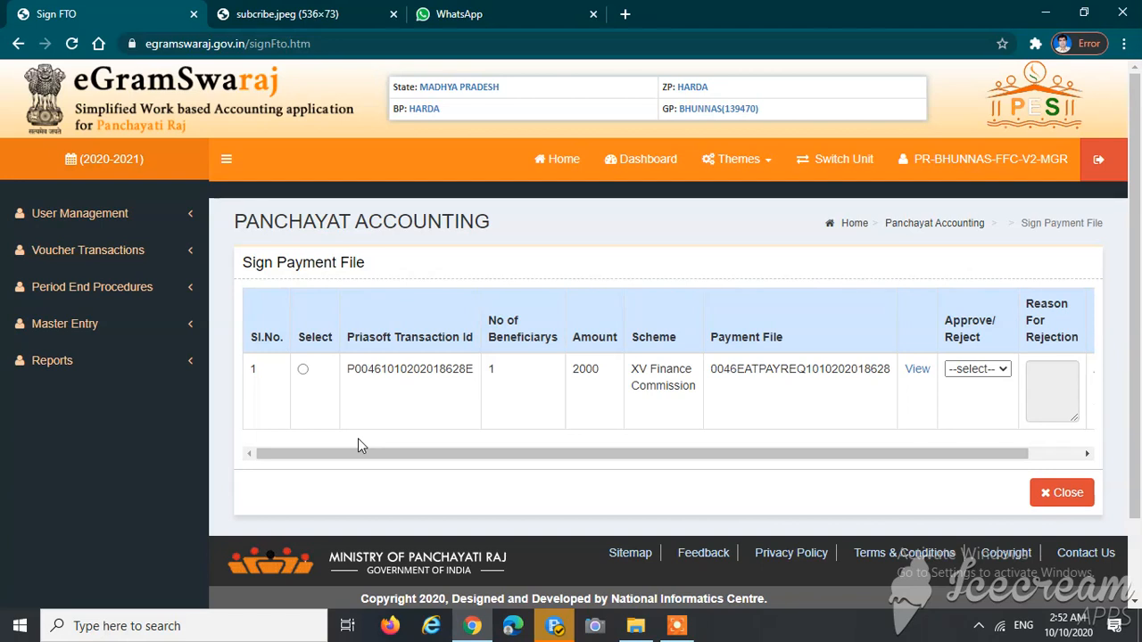
- Select the XV Finance Commission payment file for signing and check its transaction ID, beneficiary count, amount, scheme and file name
{"action": "left_click_drag", "start_coordinate": [237, 221], "coordinate": [309, 256]}
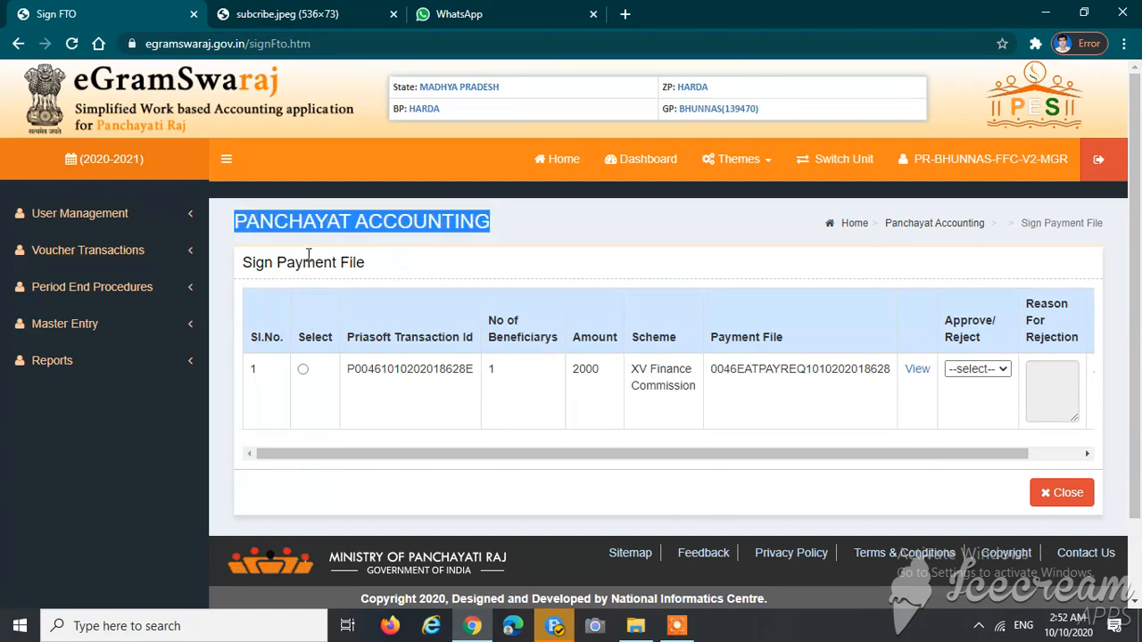
{"action": "left_click_drag", "start_coordinate": [238, 270], "coordinate": [399, 269]}
{"action": "left_click", "coordinate": [399, 270]}
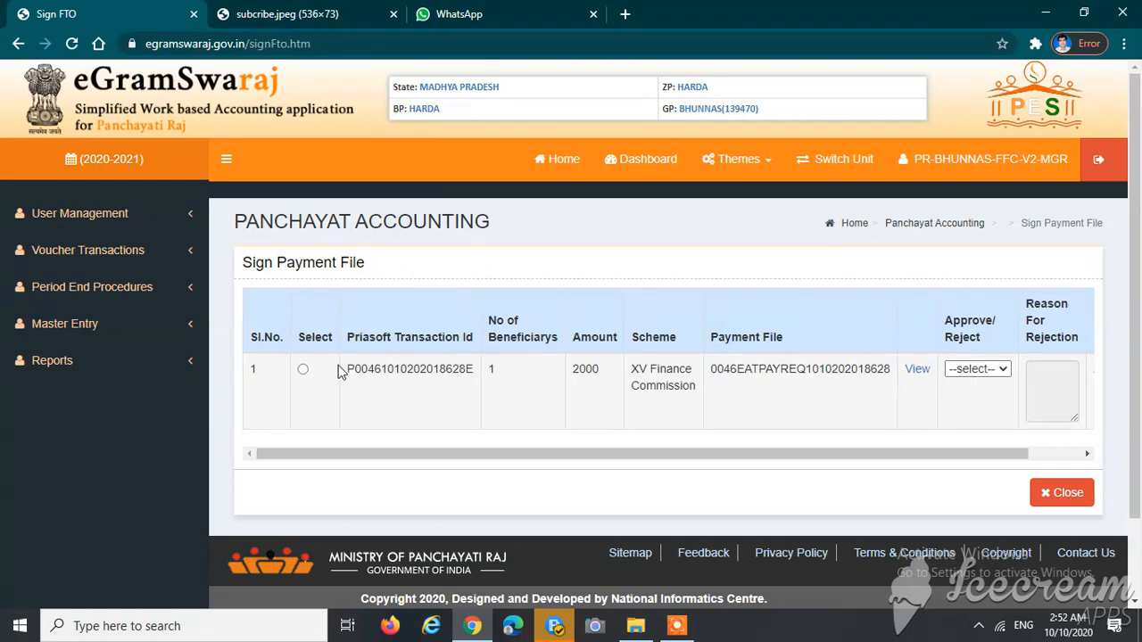
{"action": "left_click", "coordinate": [303, 373]}
{"action": "double_click", "coordinate": [415, 368]}
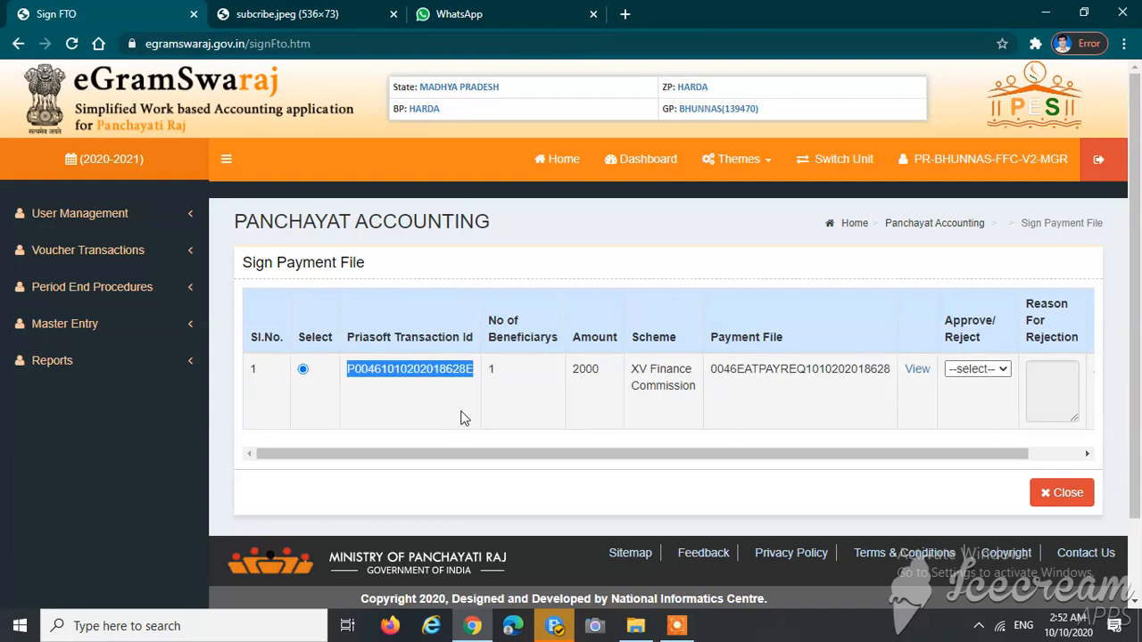
{"action": "left_click", "coordinate": [492, 368]}
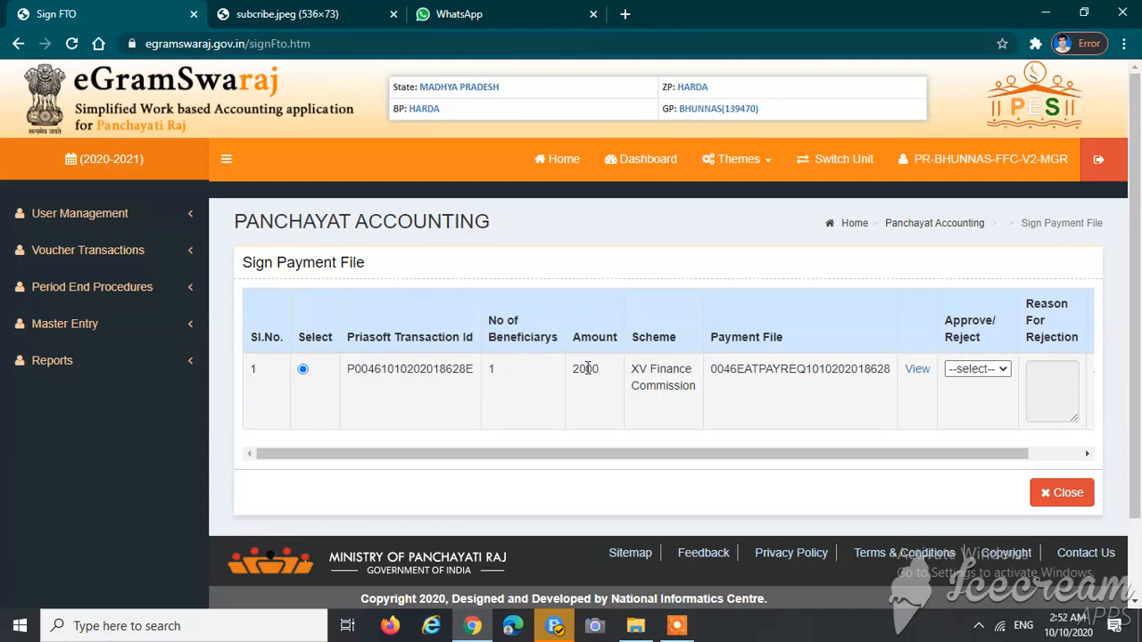
{"action": "double_click", "coordinate": [588, 368]}
{"action": "left_click", "coordinate": [627, 397]}
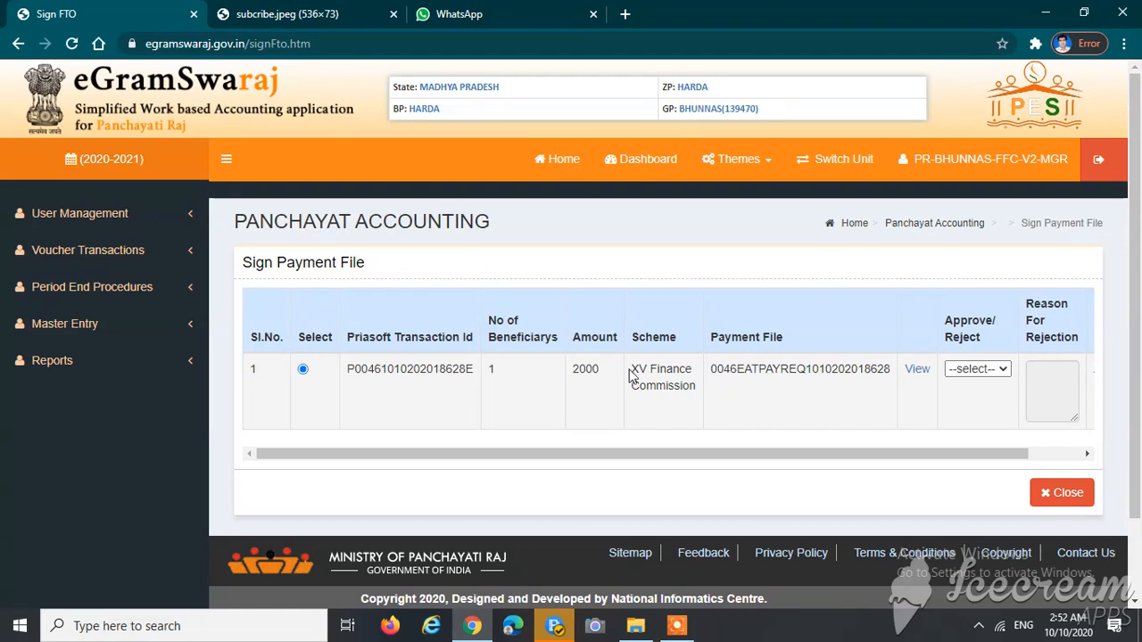
{"action": "left_click_drag", "start_coordinate": [630, 370], "coordinate": [701, 388]}
{"action": "left_click", "coordinate": [754, 405]}
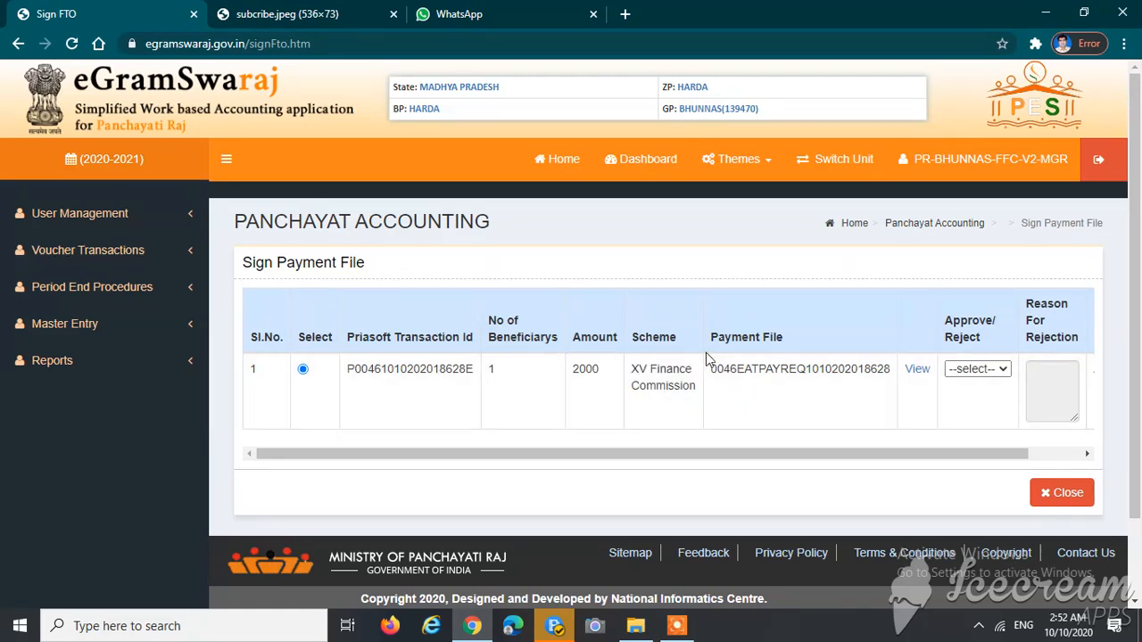
{"action": "double_click", "coordinate": [774, 373]}
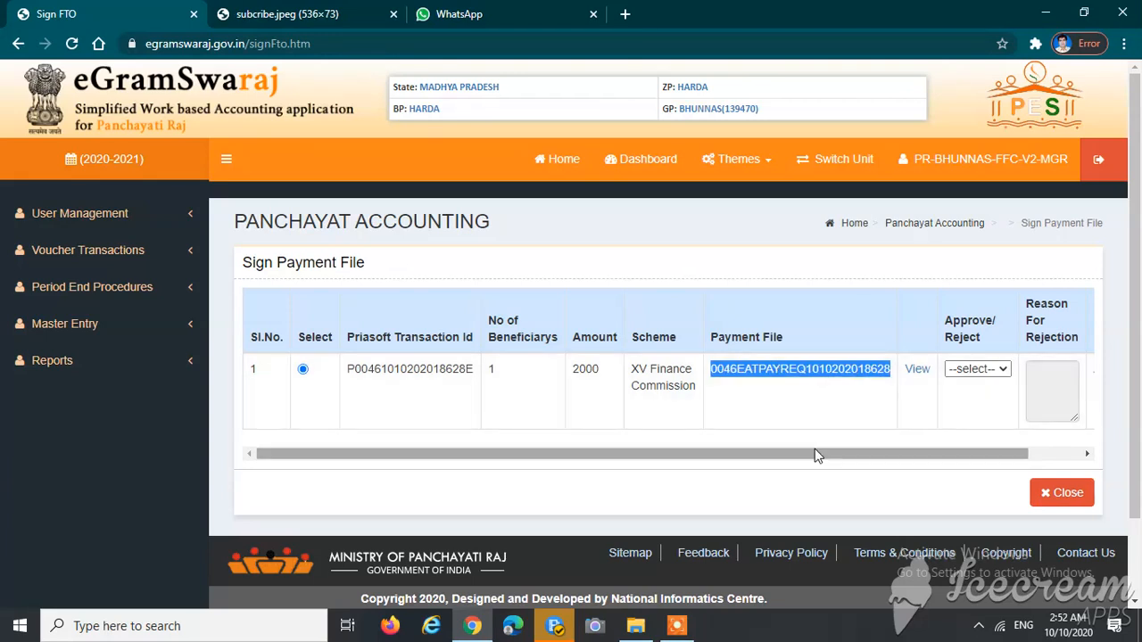
- View the selected payment file's details, check the voucher number, vendor, bank, account number and amount, and close them
{"action": "left_click_drag", "start_coordinate": [815, 453], "coordinate": [866, 459]}
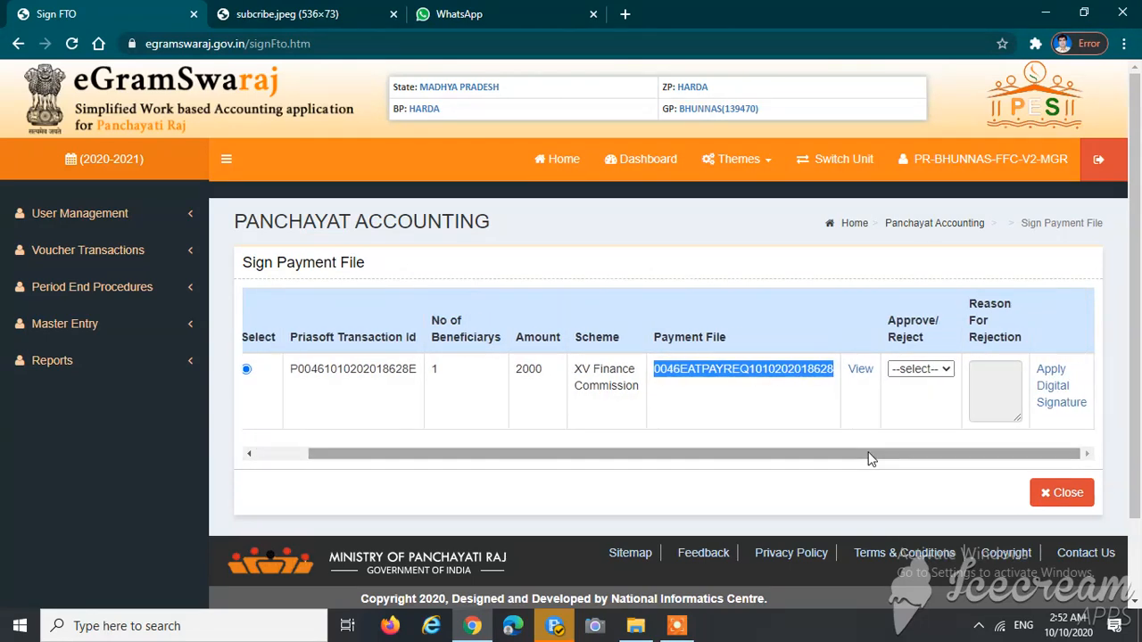
{"action": "left_click", "coordinate": [861, 372]}
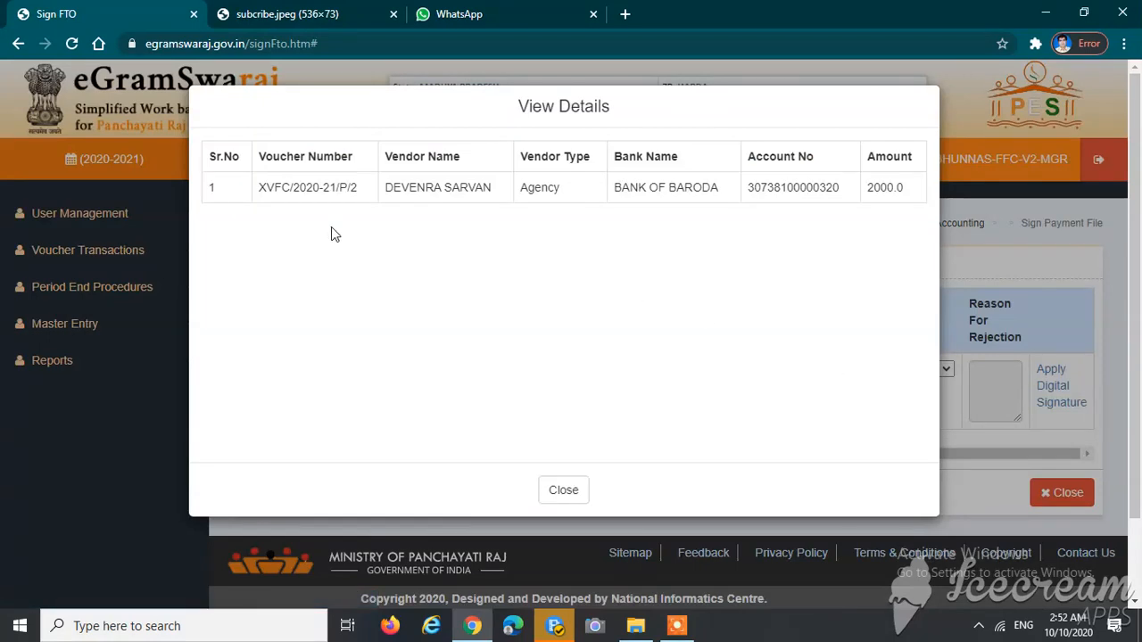
{"action": "left_click_drag", "start_coordinate": [518, 106], "coordinate": [613, 116]}
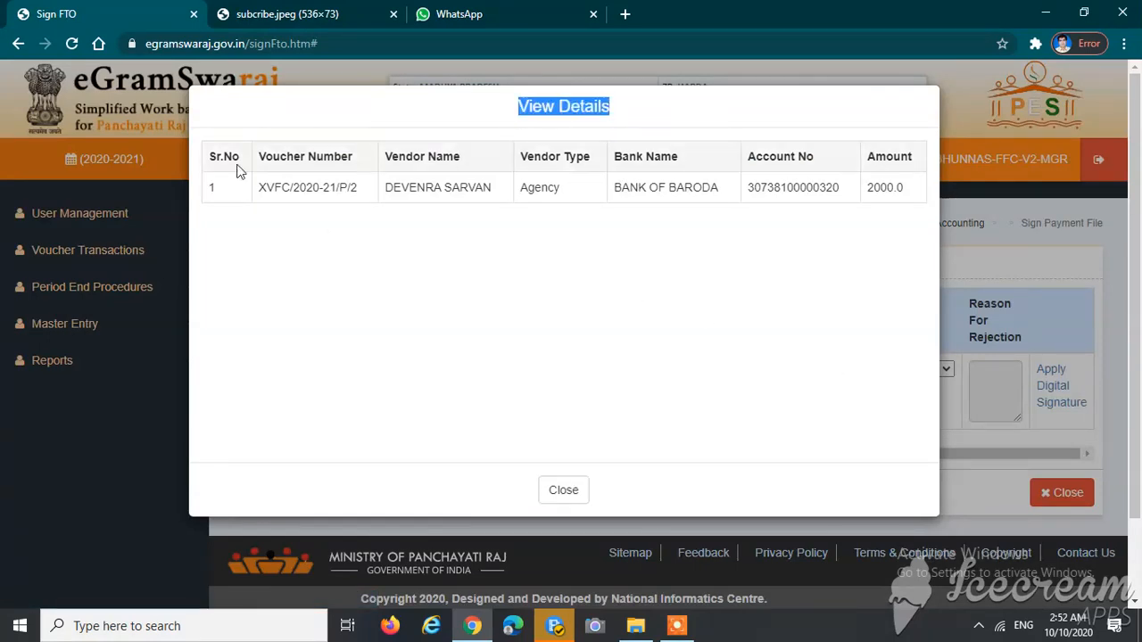
{"action": "triple_click", "coordinate": [300, 187]}
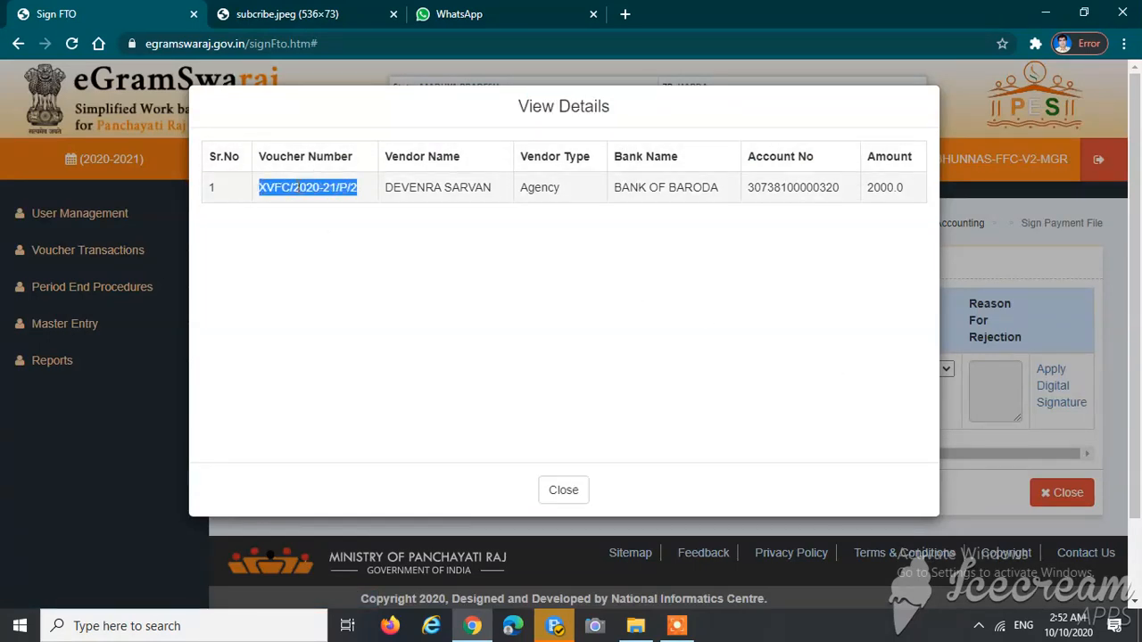
{"action": "double_click", "coordinate": [413, 187]}
{"action": "left_click_drag", "start_coordinate": [413, 186], "coordinate": [548, 183]}
{"action": "left_click", "coordinate": [536, 187]}
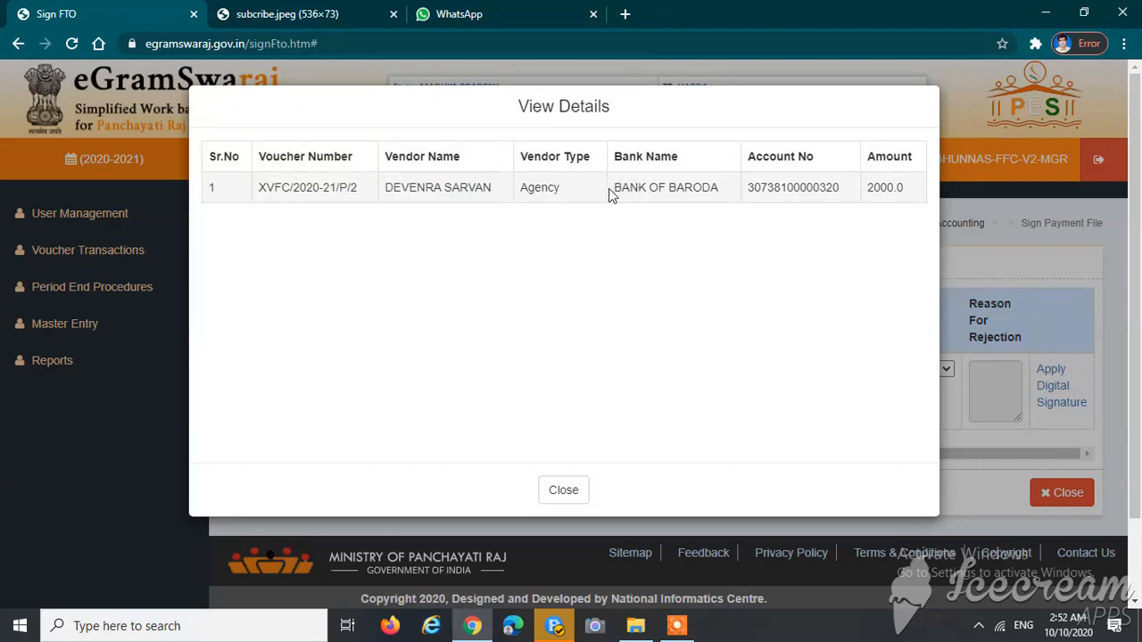
{"action": "left_click_drag", "start_coordinate": [615, 189], "coordinate": [904, 189]}
{"action": "left_click", "coordinate": [827, 270]}
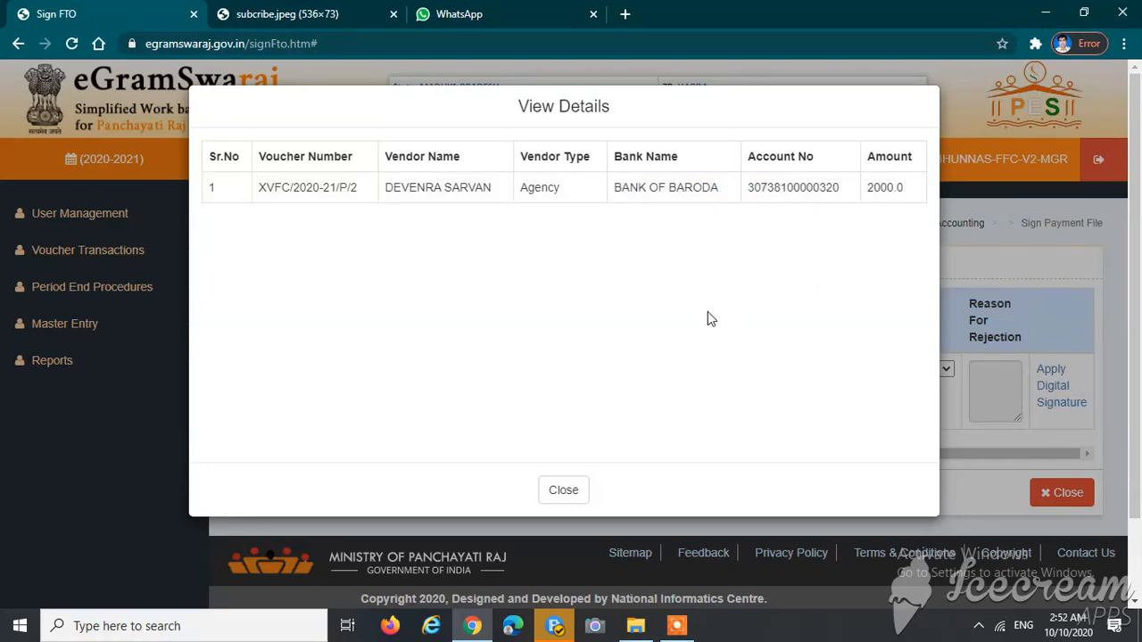
{"action": "left_click", "coordinate": [568, 487]}
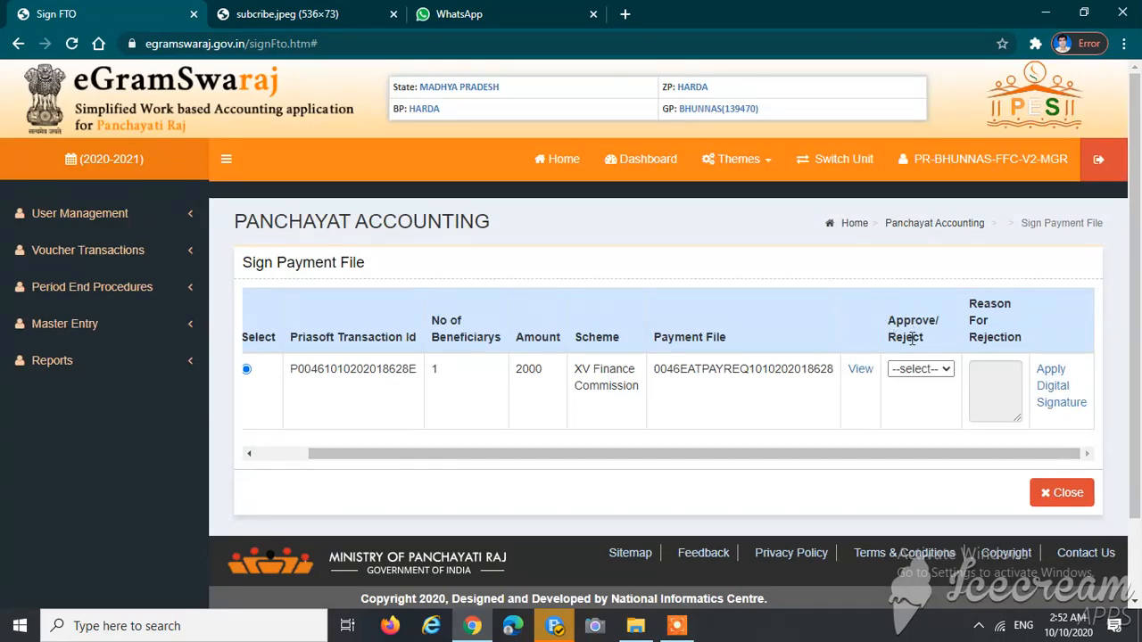
- Set the XV Finance Commission payment file's decision to Approve and decline changing the signature token's user PIN
{"action": "left_click", "coordinate": [910, 370]}
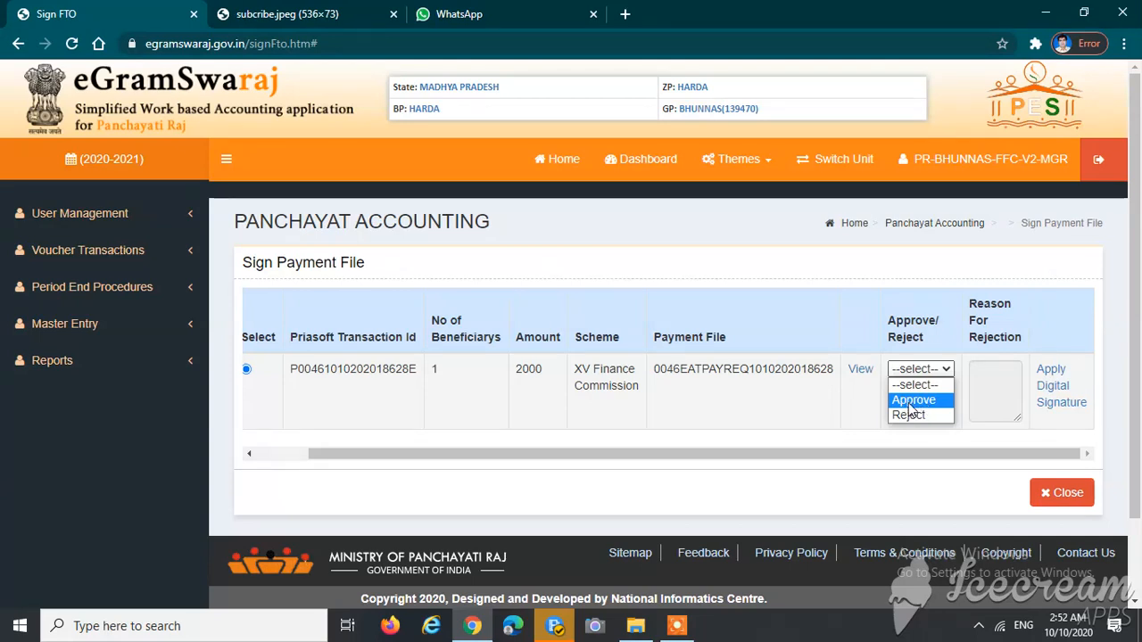
{"action": "left_click", "coordinate": [909, 406]}
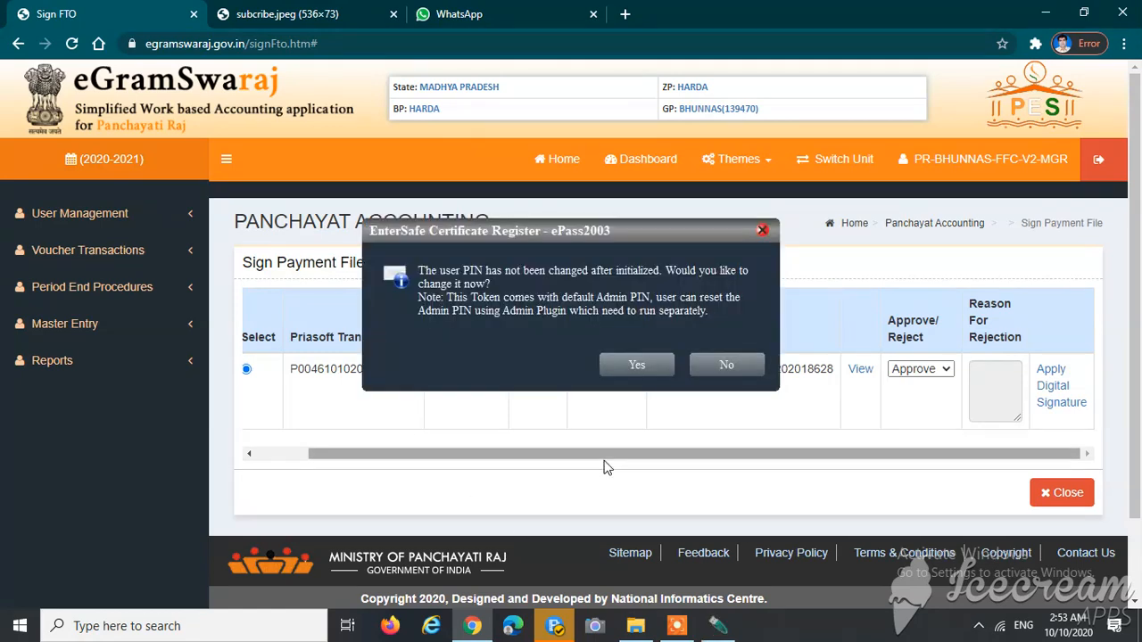
{"action": "left_click", "coordinate": [727, 365]}
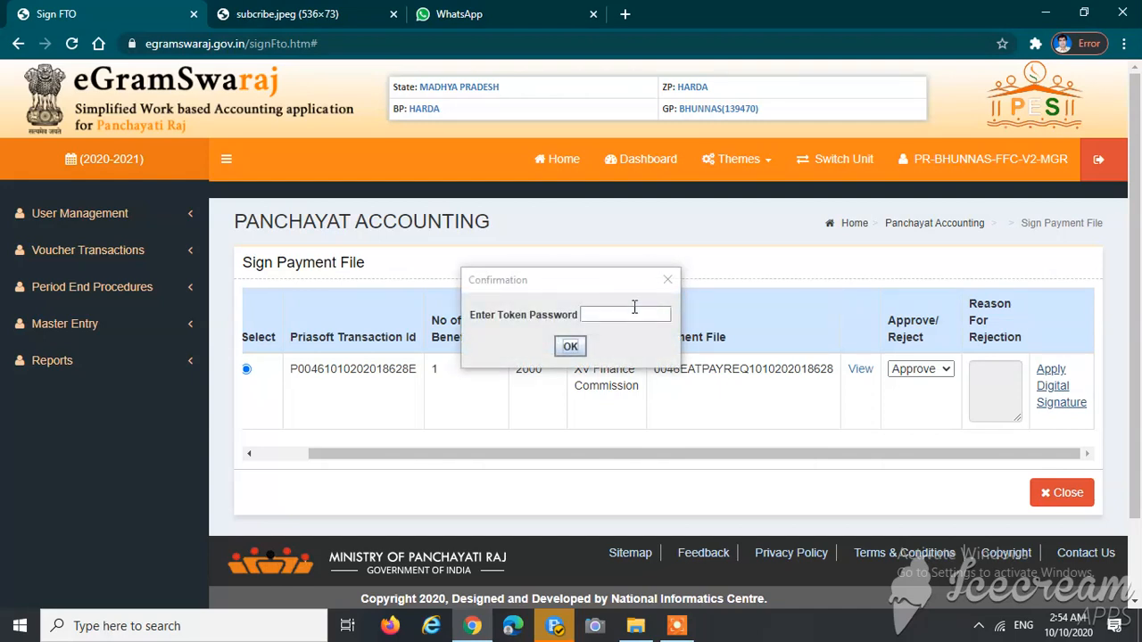
- Enter the token password to apply the digital signature to the approved payment file
{"action": "left_click", "coordinate": [495, 287]}
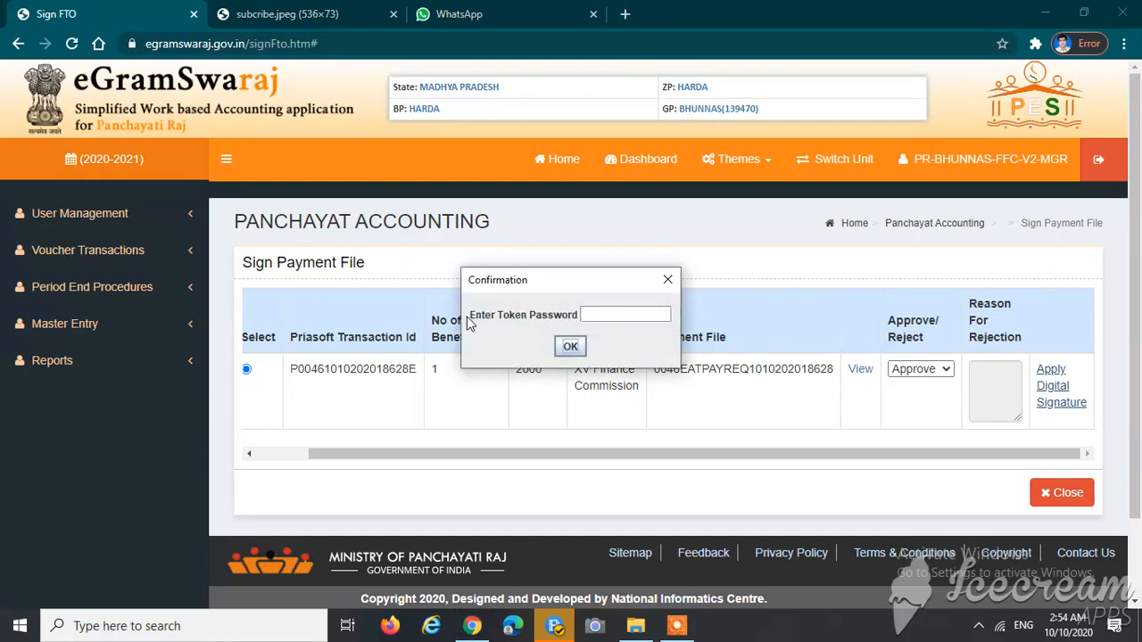
{"action": "left_click", "coordinate": [606, 316]}
{"action": "type", "text": "********"}
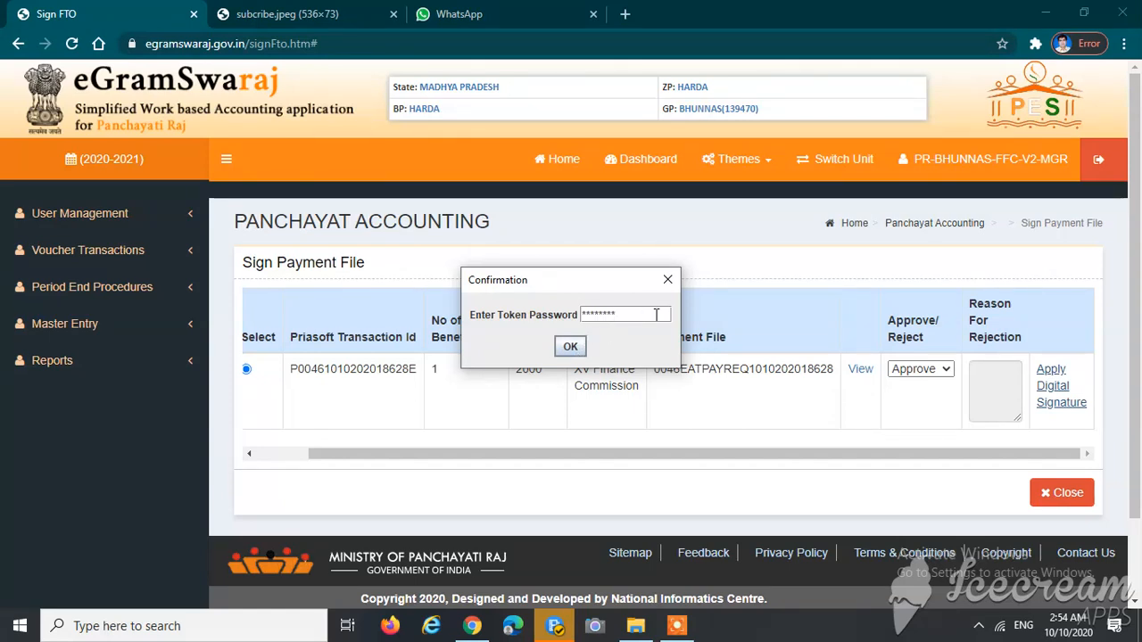
{"action": "left_click", "coordinate": [569, 348]}
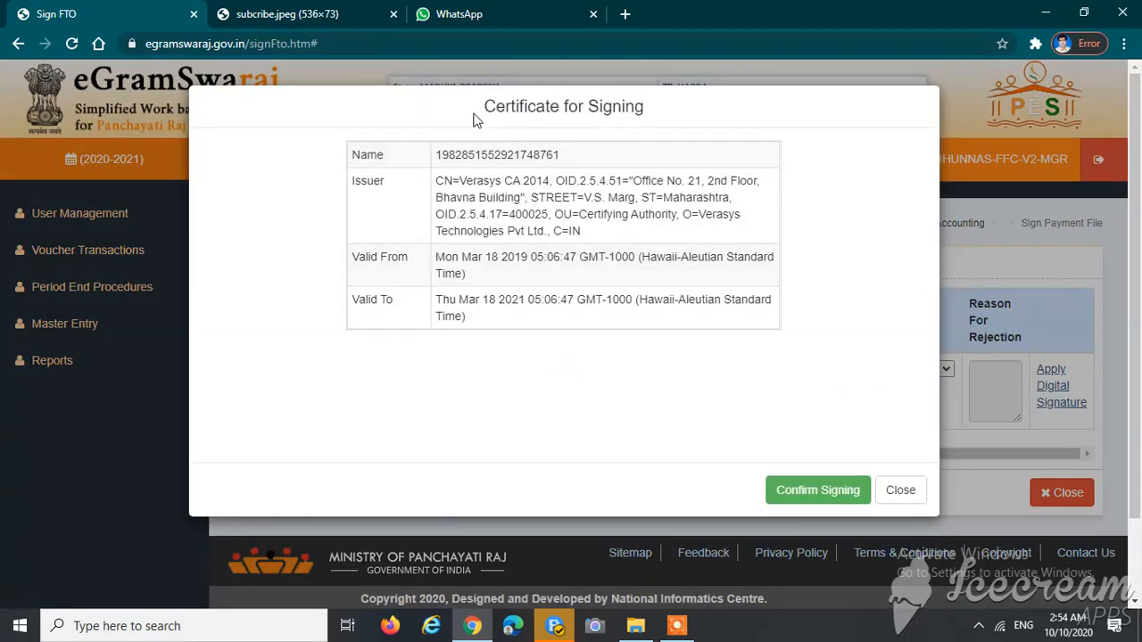
- Confirm signing the payment file with the displayed certificate and acknowledge the signing
{"action": "left_click_drag", "start_coordinate": [480, 109], "coordinate": [665, 117]}
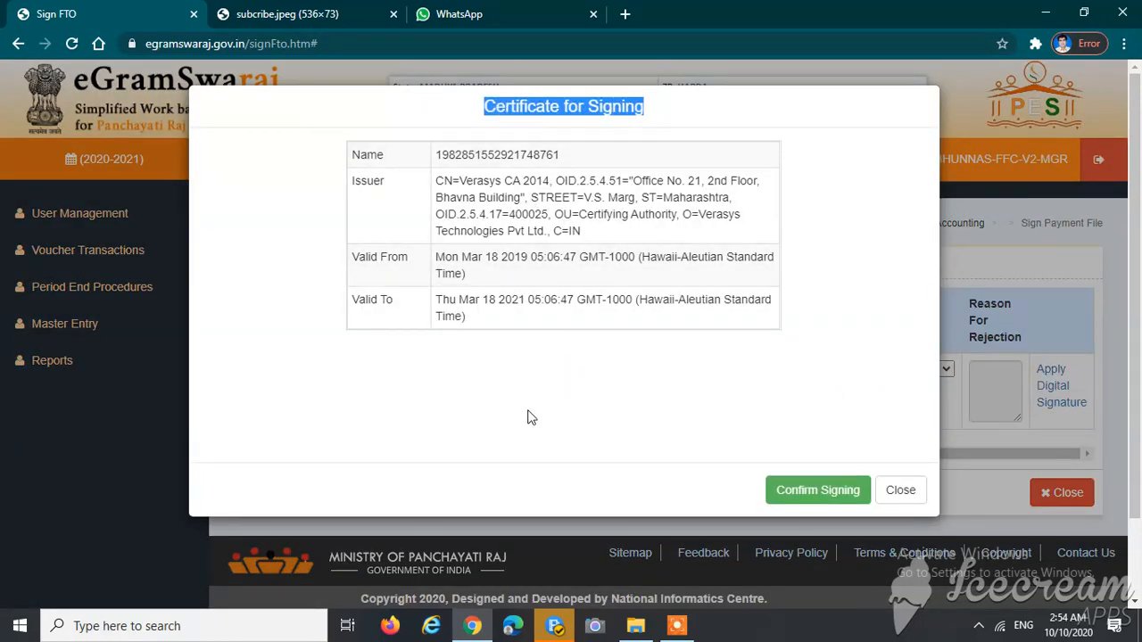
{"action": "left_click", "coordinate": [491, 412]}
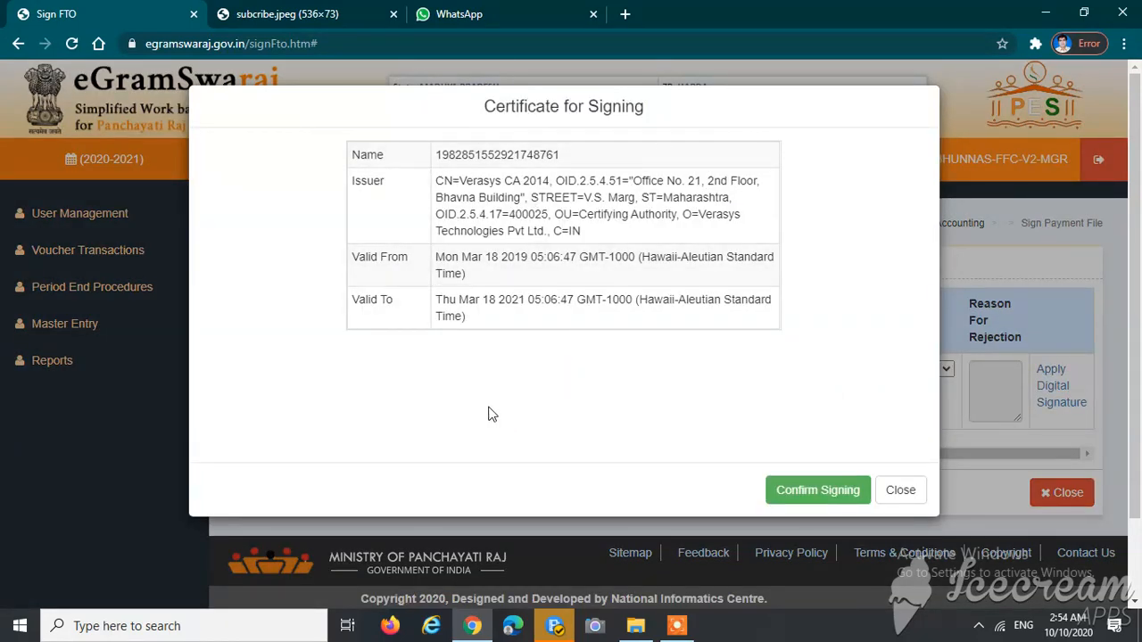
{"action": "left_click", "coordinate": [801, 498]}
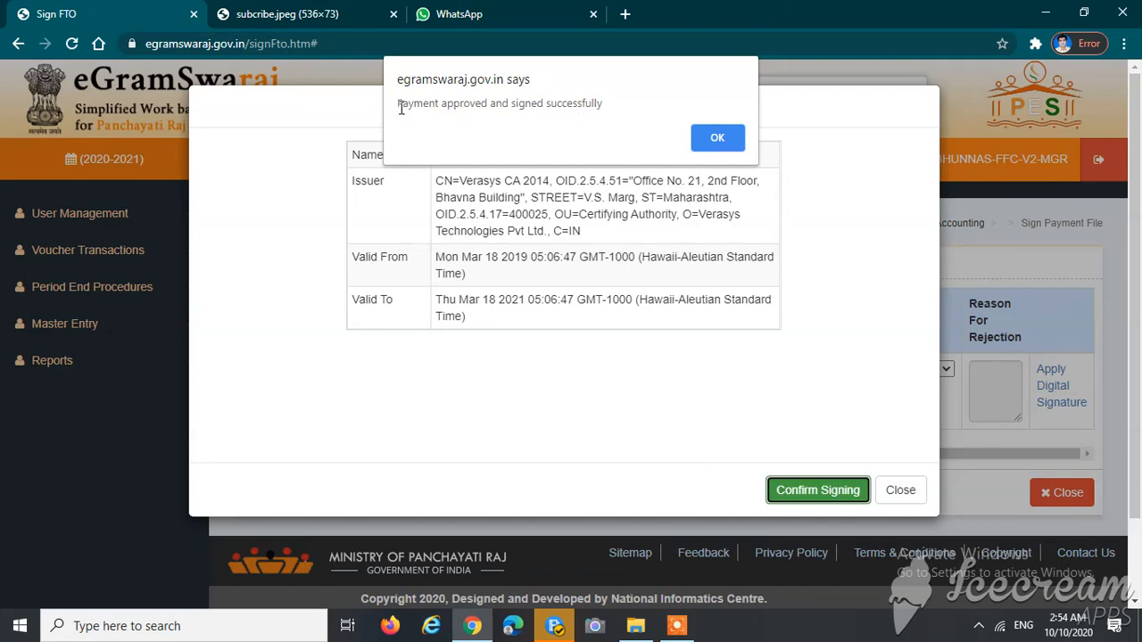
{"action": "left_click_drag", "start_coordinate": [398, 104], "coordinate": [589, 148]}
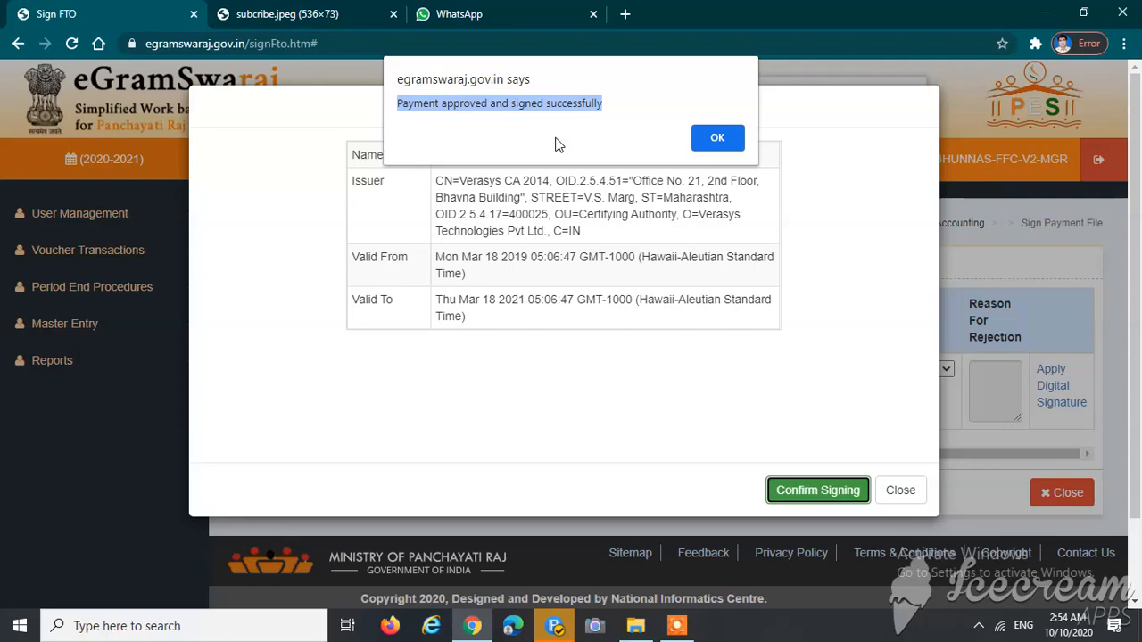
{"action": "left_click", "coordinate": [605, 108]}
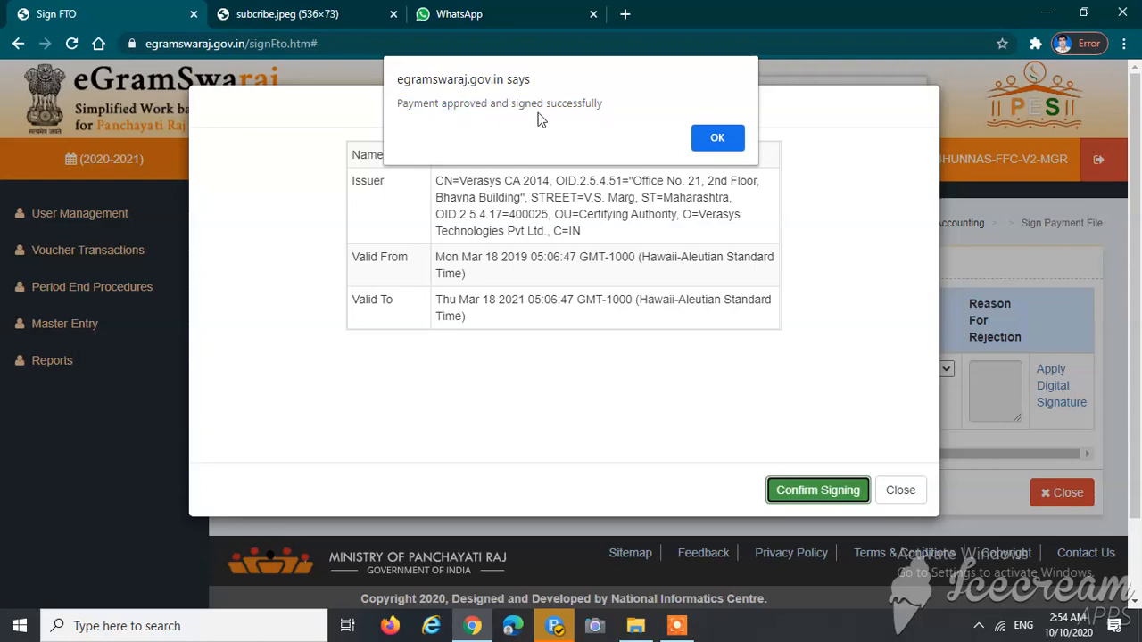
{"action": "left_click", "coordinate": [714, 131]}
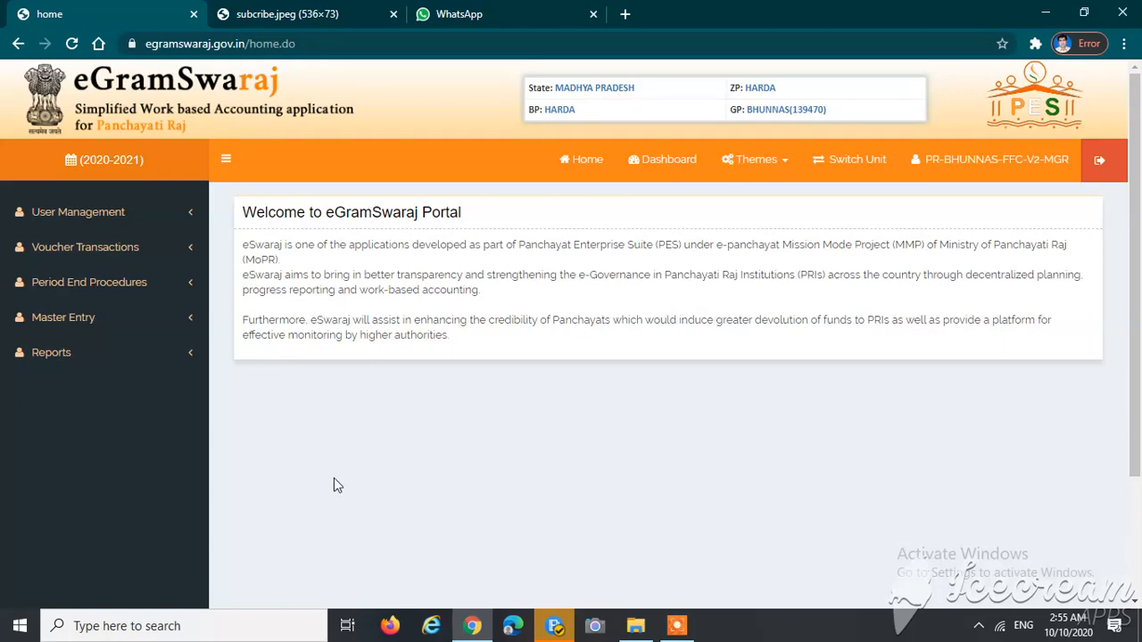
- Log out of the manager account and log in with the saved checker user name and password, entering the captcha
{"action": "left_click", "coordinate": [1102, 166]}
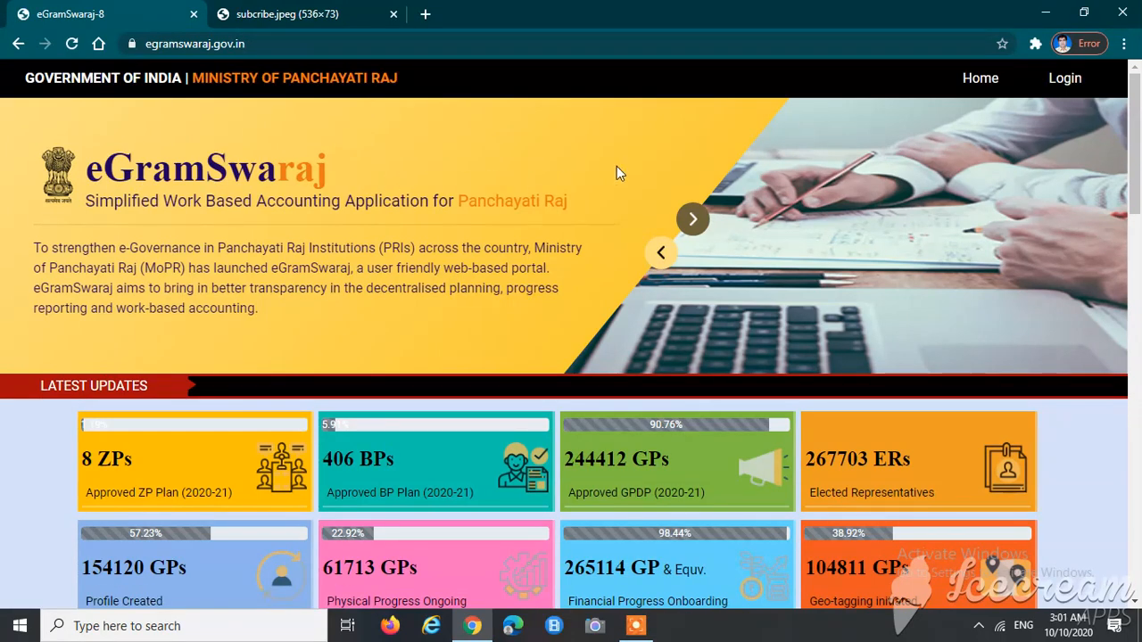
{"action": "left_click", "coordinate": [1061, 84]}
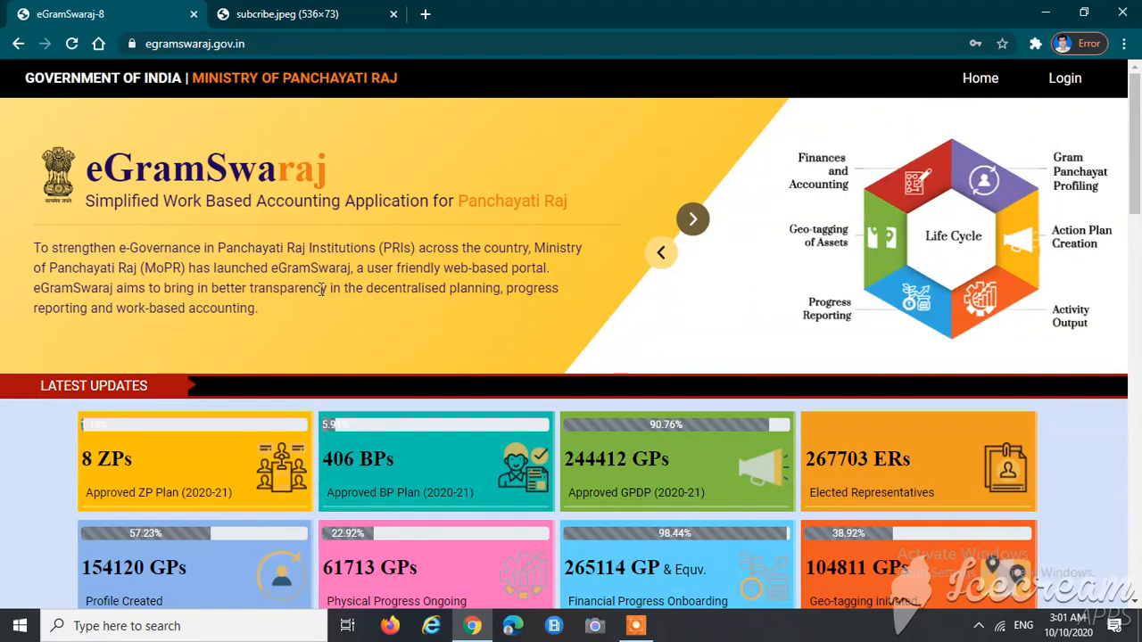
{"action": "left_click", "coordinate": [1067, 82]}
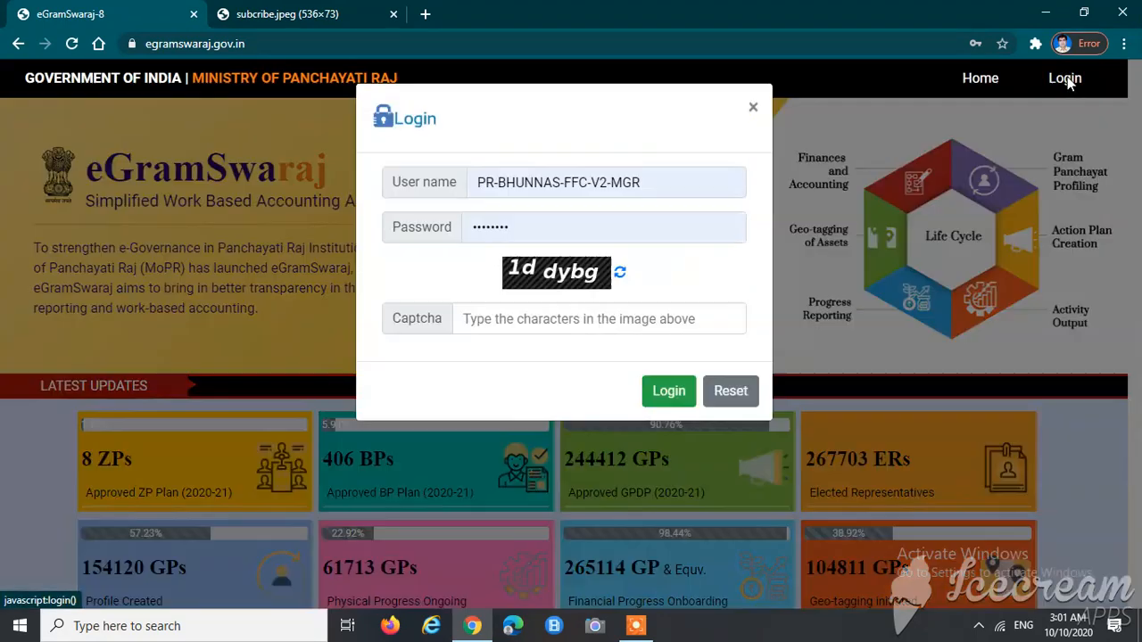
{"action": "left_click", "coordinate": [667, 183]}
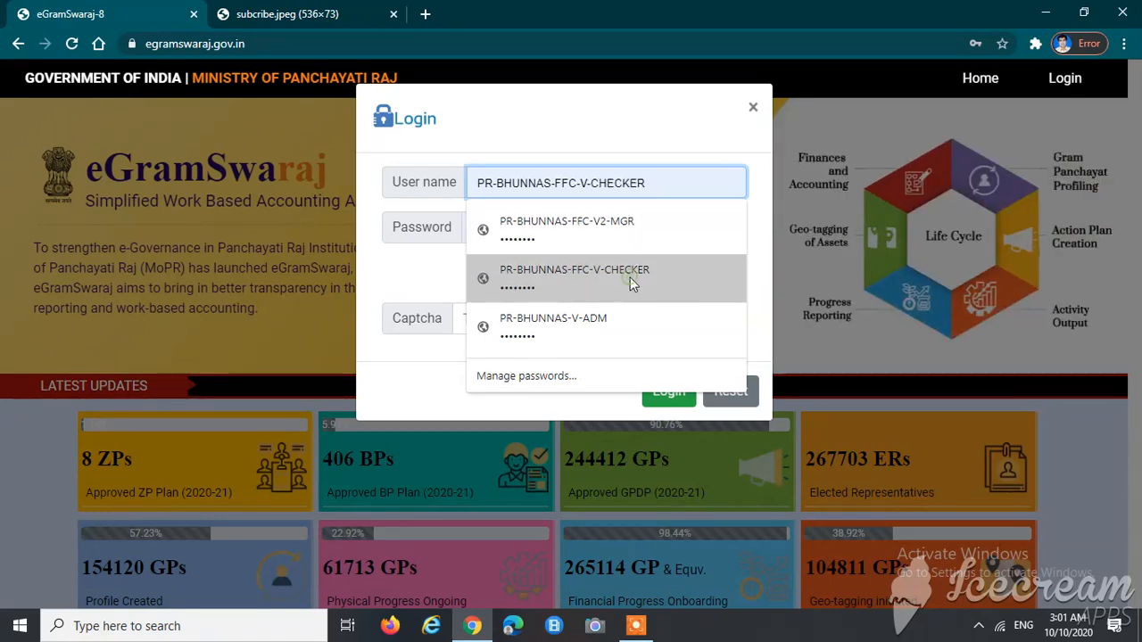
{"action": "left_click", "coordinate": [630, 277]}
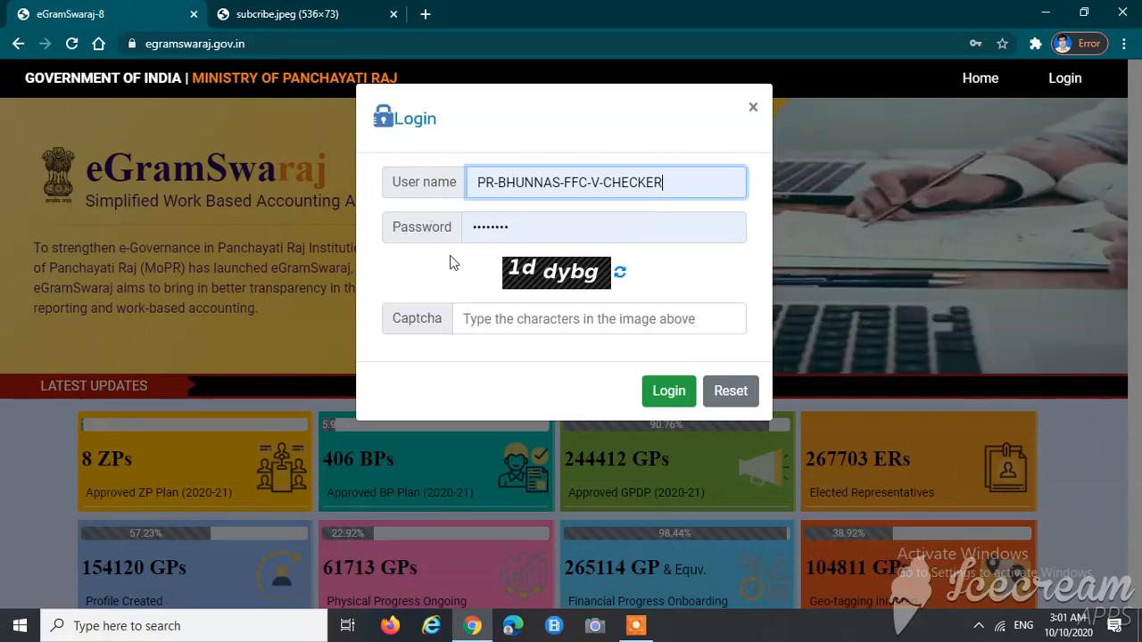
{"action": "left_click", "coordinate": [510, 324]}
{"action": "type", "text": "1"}
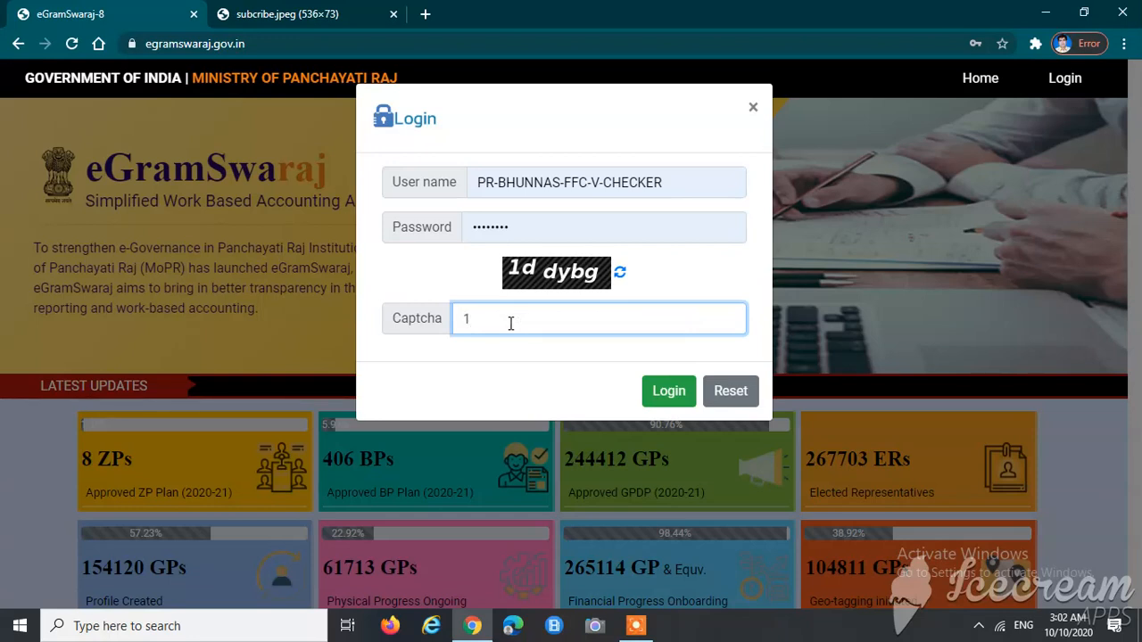
{"action": "type", "text": "dd"}
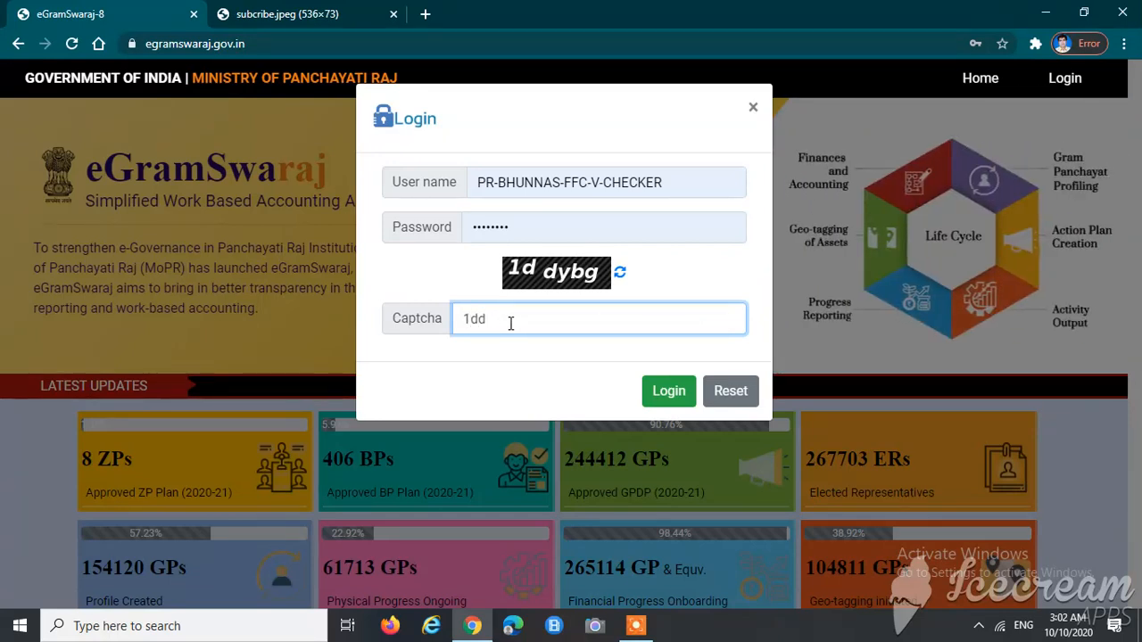
{"action": "type", "text": "ybg"}
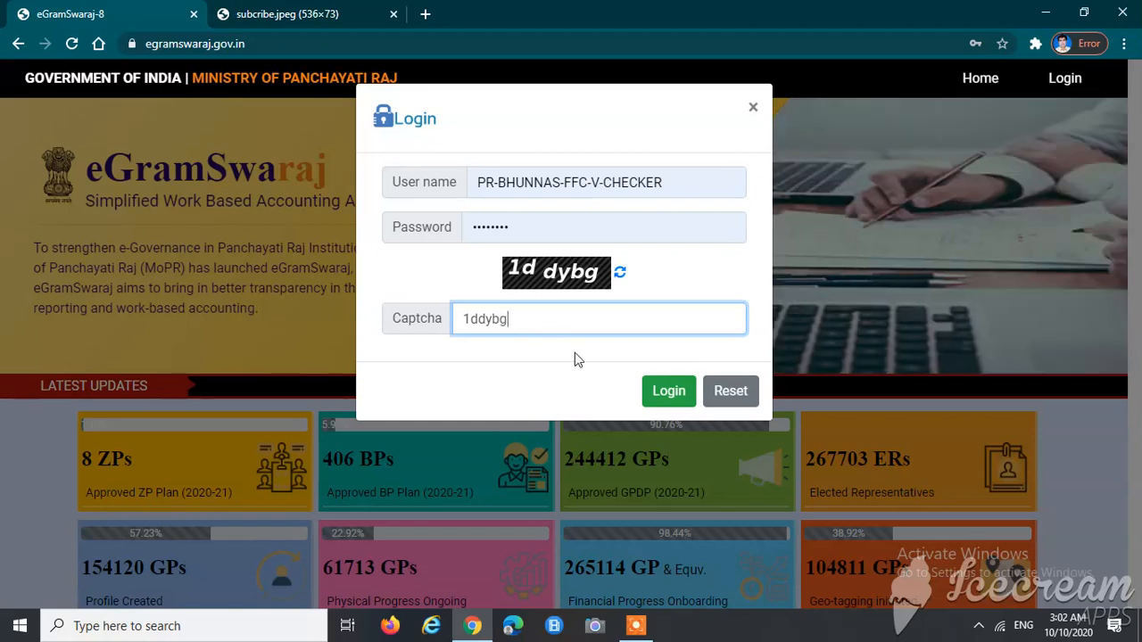
{"action": "left_click", "coordinate": [672, 400]}
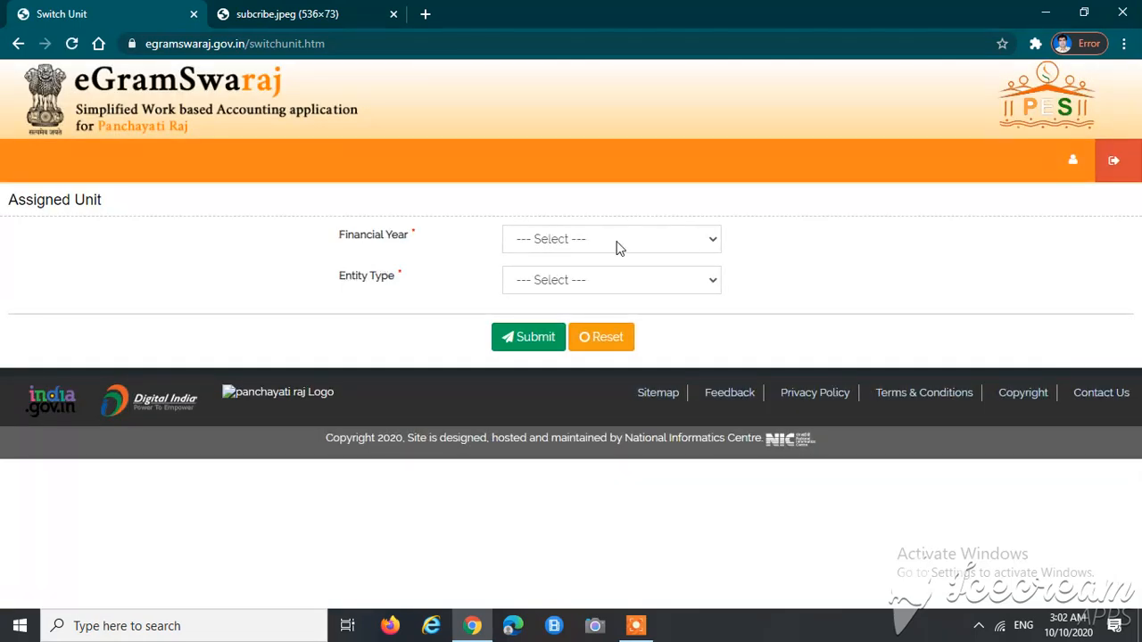
- Choose financial year 2020-2021 for the assigned Gram Panchayat unit and submit the selection
{"action": "left_click", "coordinate": [618, 248]}
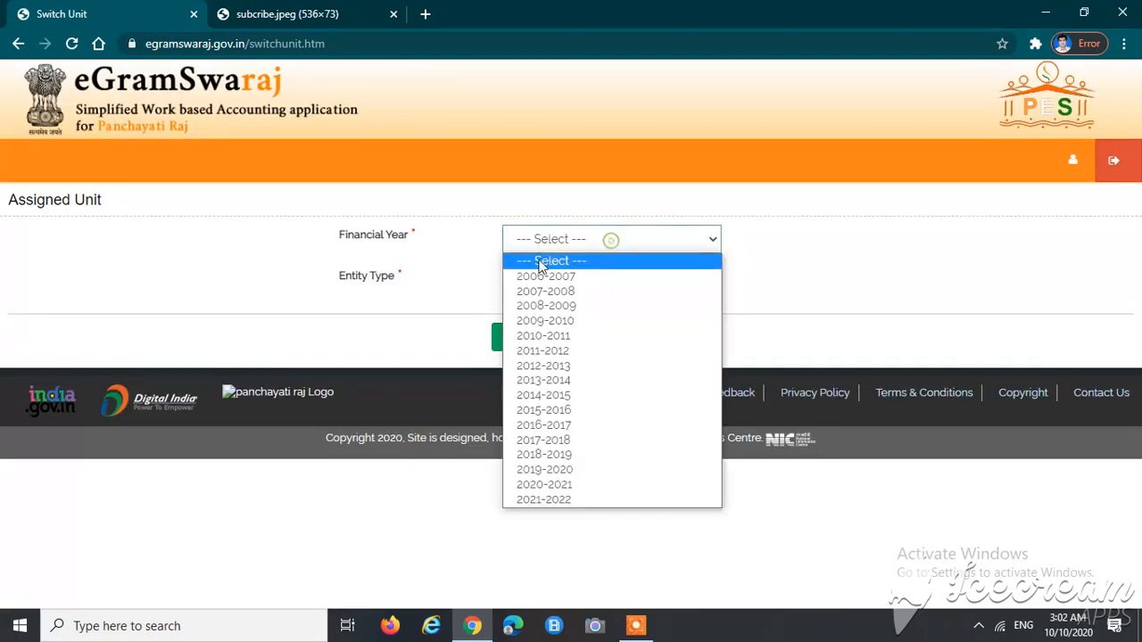
{"action": "left_click", "coordinate": [532, 486]}
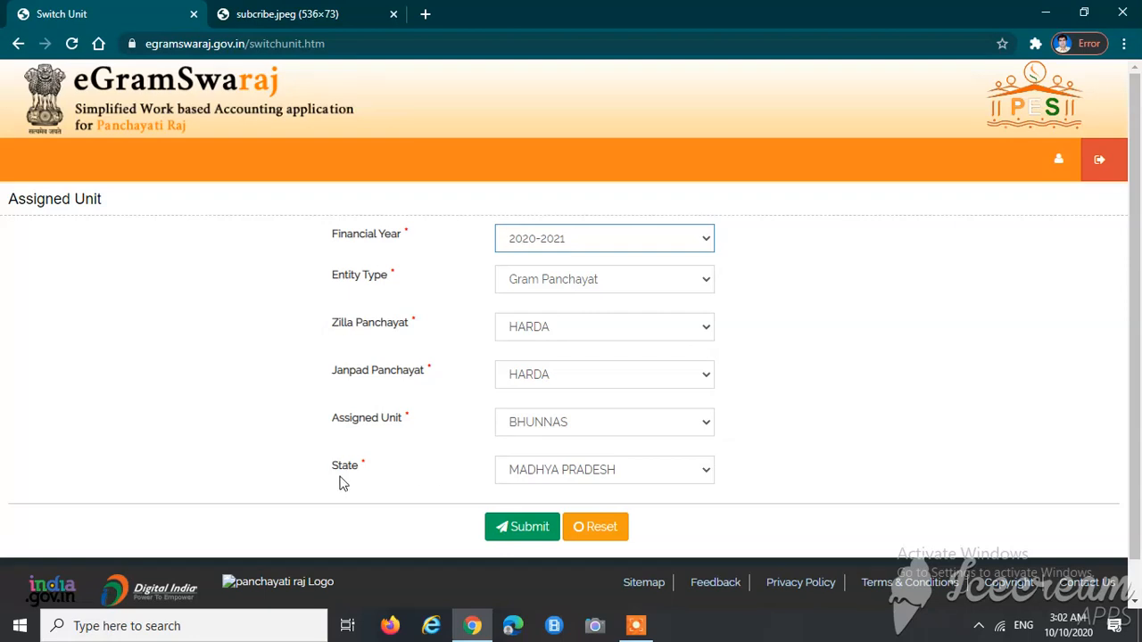
{"action": "left_click", "coordinate": [514, 538]}
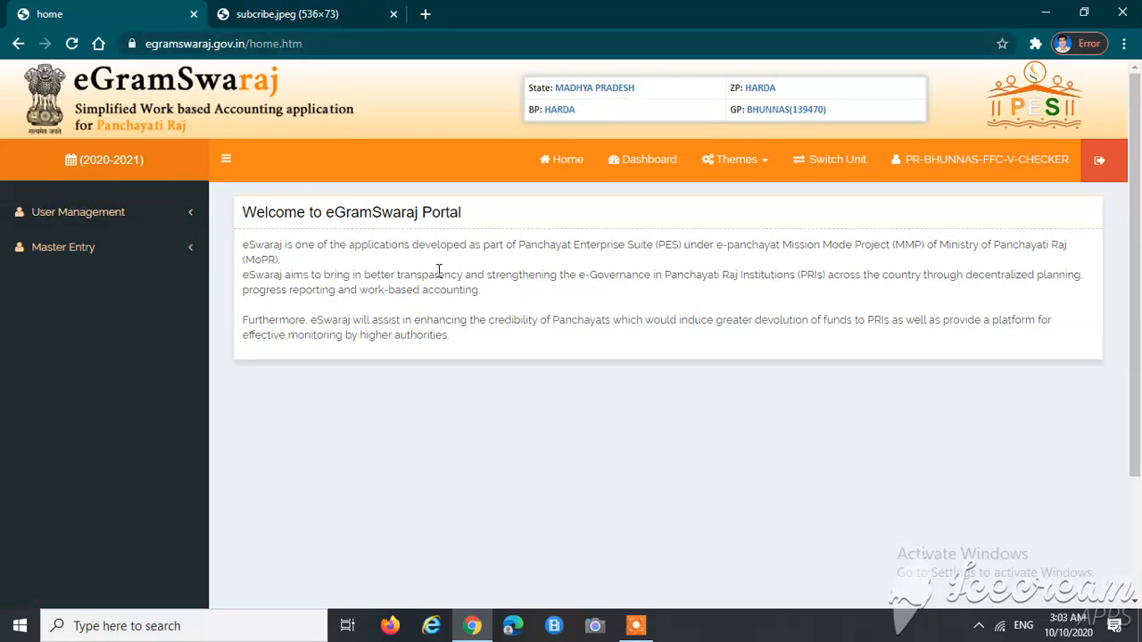
- Open the Sign FTO page of DSC Management in the checker account
{"action": "left_click", "coordinate": [726, 365]}
{"action": "left_click", "coordinate": [64, 254]}
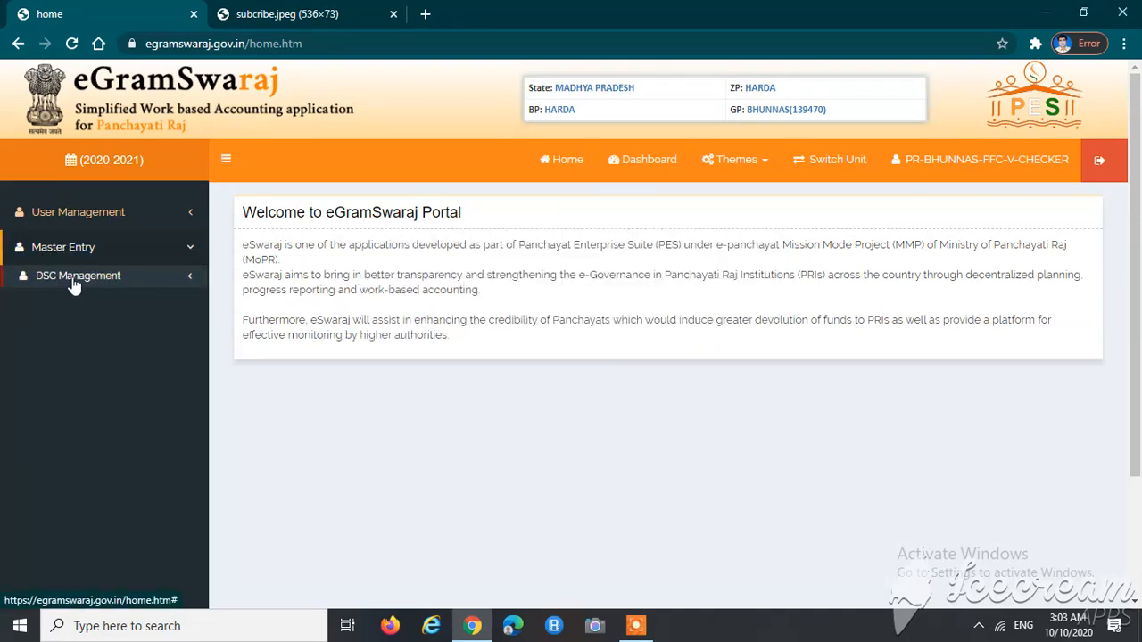
{"action": "left_click", "coordinate": [78, 282]}
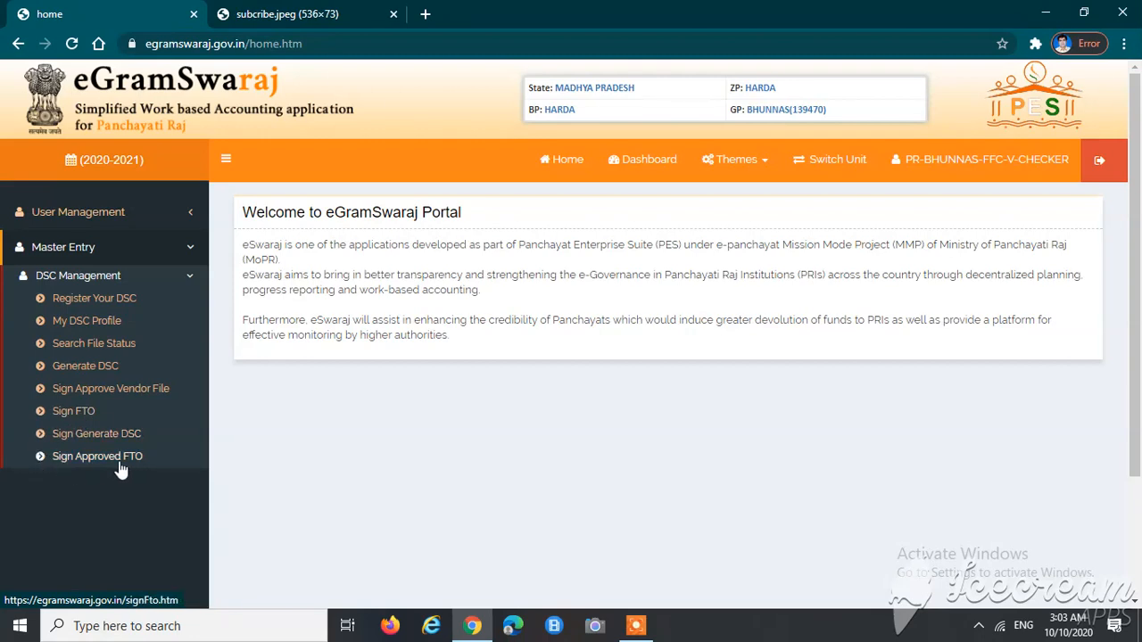
{"action": "left_click", "coordinate": [82, 418]}
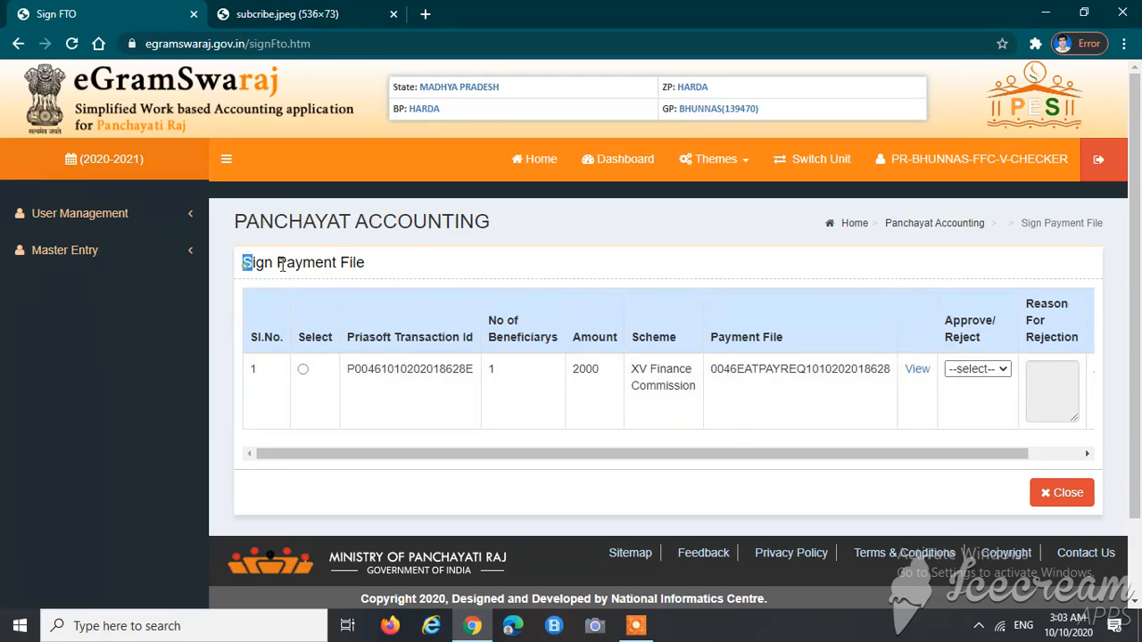
- Select the XV Finance Commission payment file for the checker's signature and check its transaction ID, beneficiary count, amount, scheme and file name
{"action": "triple_click", "coordinate": [250, 267]}
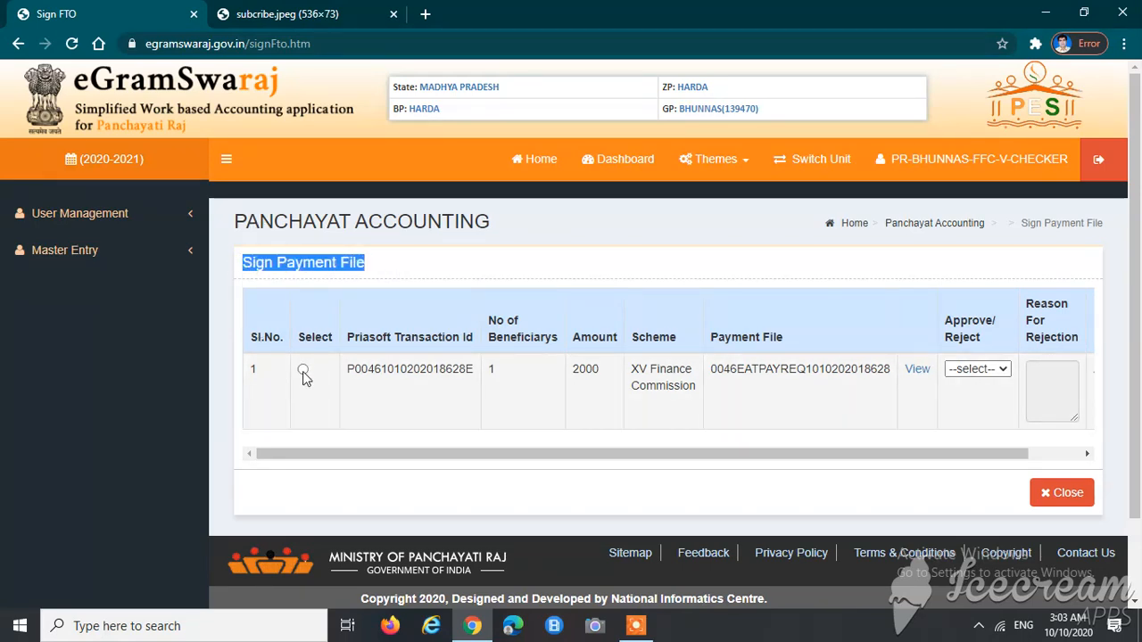
{"action": "left_click", "coordinate": [302, 371]}
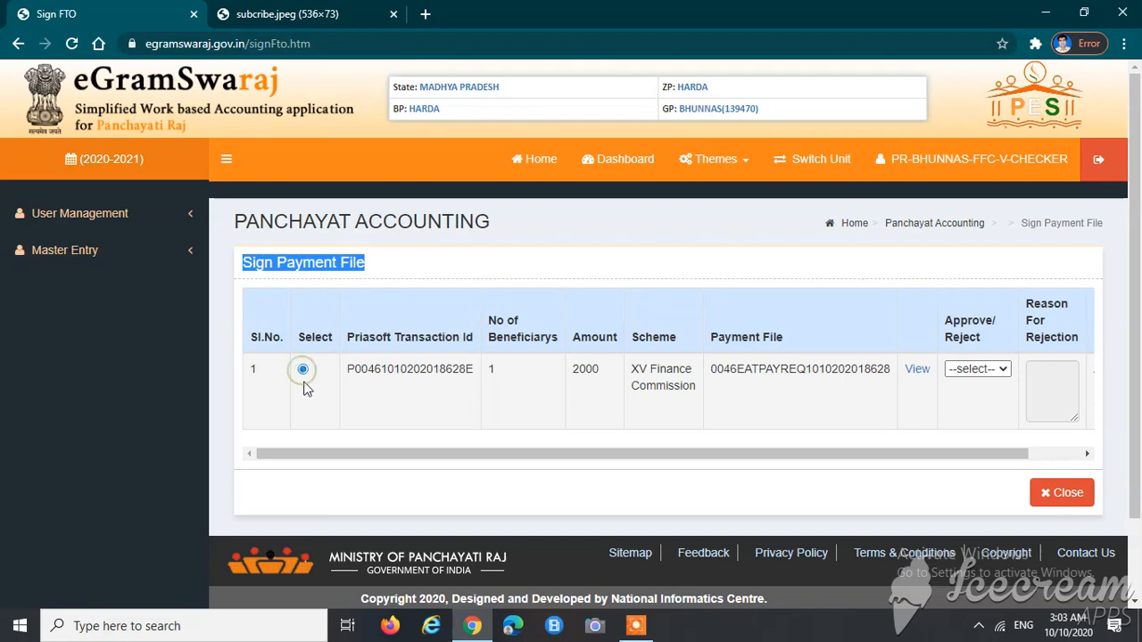
{"action": "double_click", "coordinate": [403, 373]}
{"action": "left_click", "coordinate": [492, 368]}
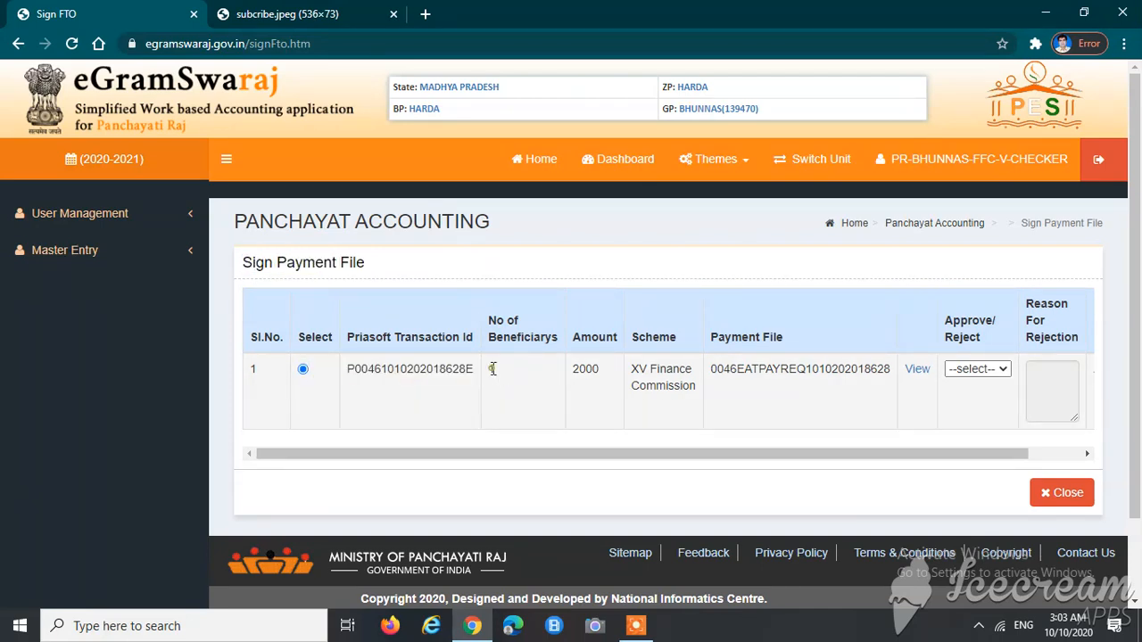
{"action": "double_click", "coordinate": [585, 371]}
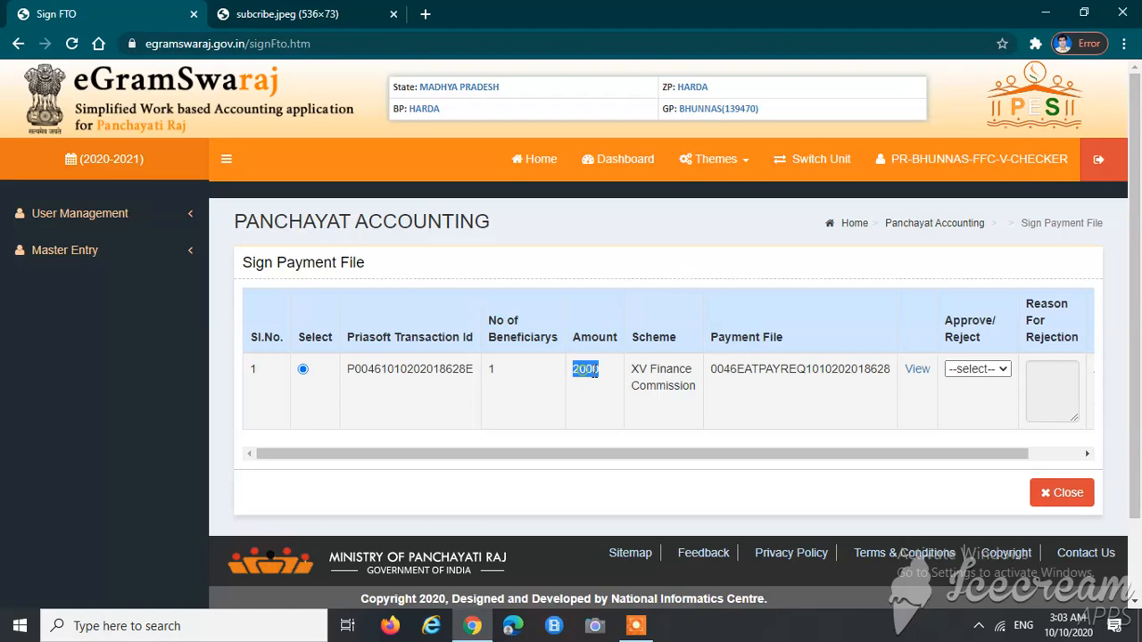
{"action": "triple_click", "coordinate": [656, 368]}
{"action": "double_click", "coordinate": [733, 369]}
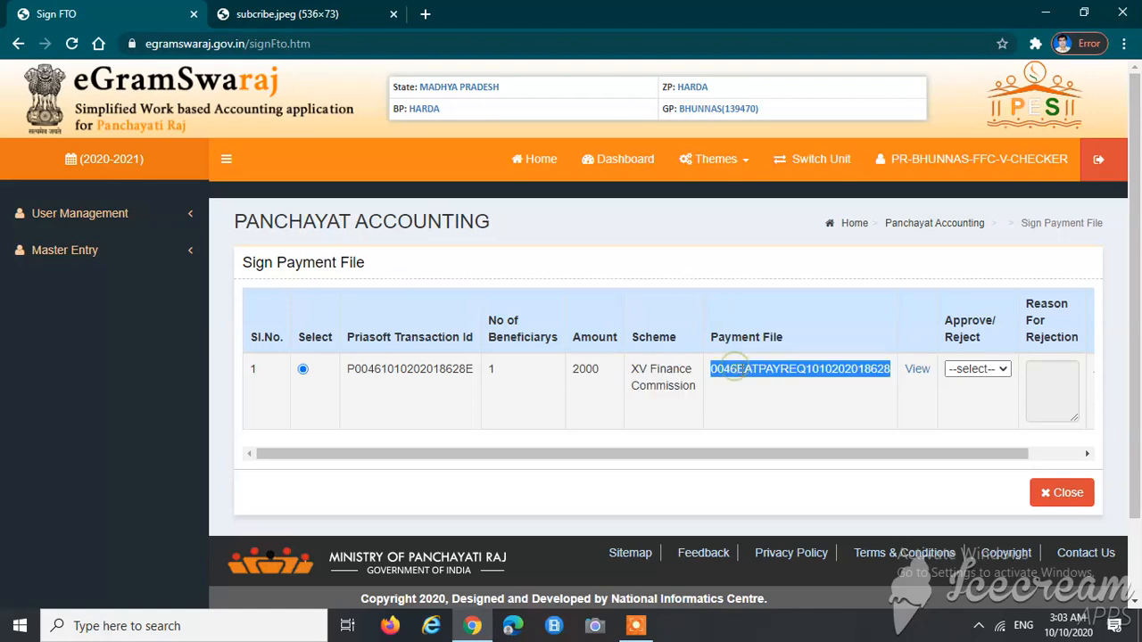
- View the payment file's details and check the voucher number, vendor name and type, bank, account number and amount
{"action": "left_click", "coordinate": [917, 426]}
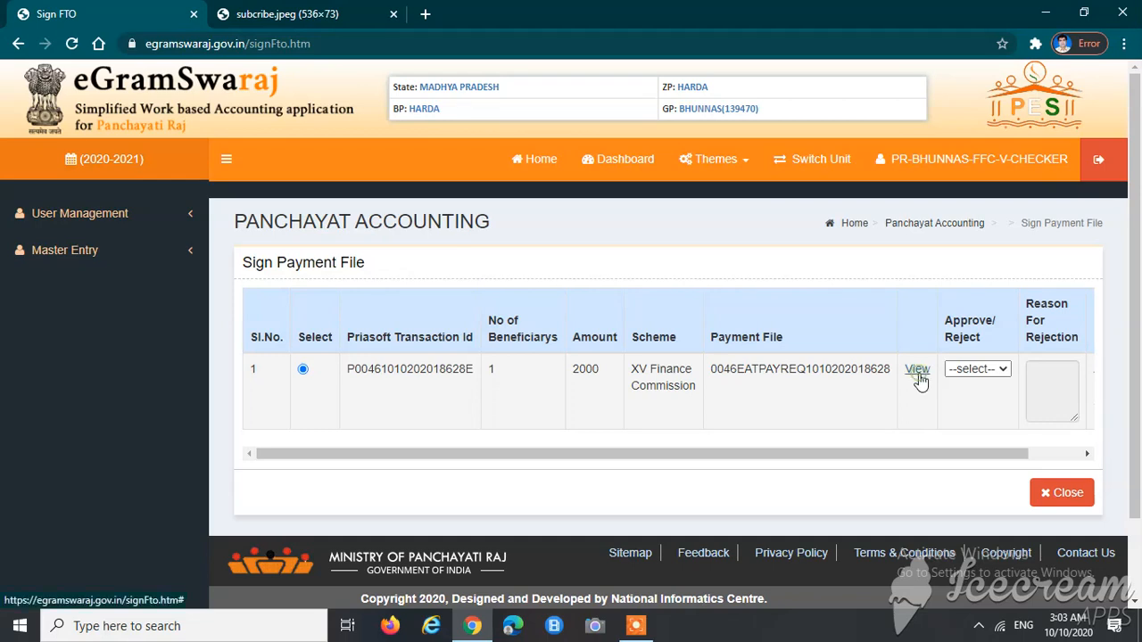
{"action": "left_click", "coordinate": [917, 369]}
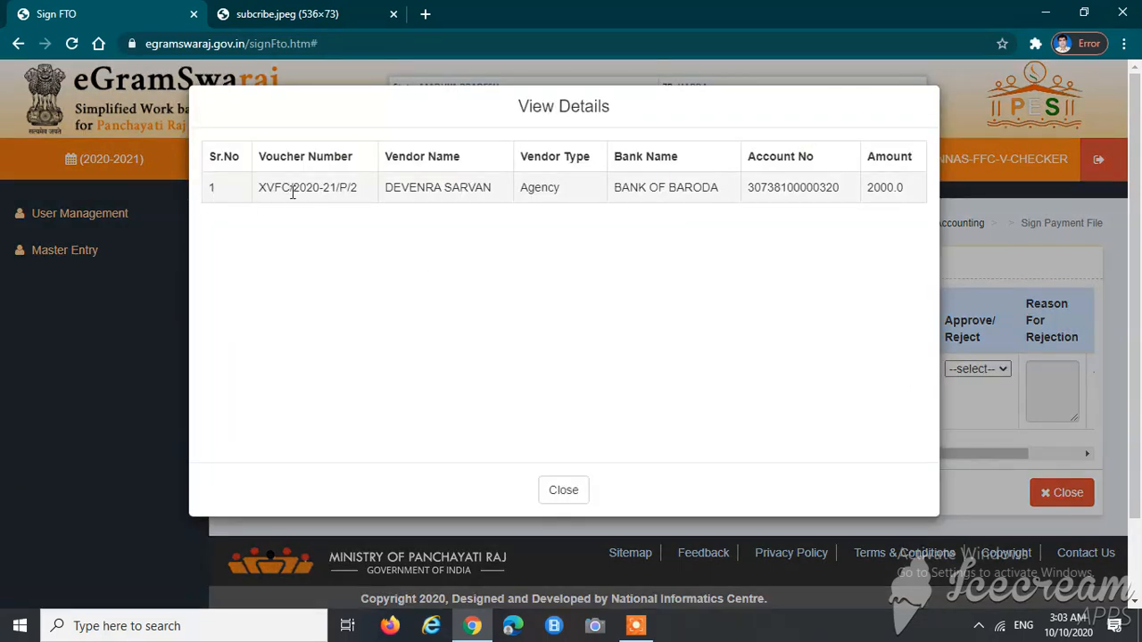
{"action": "triple_click", "coordinate": [294, 190]}
{"action": "triple_click", "coordinate": [428, 188]}
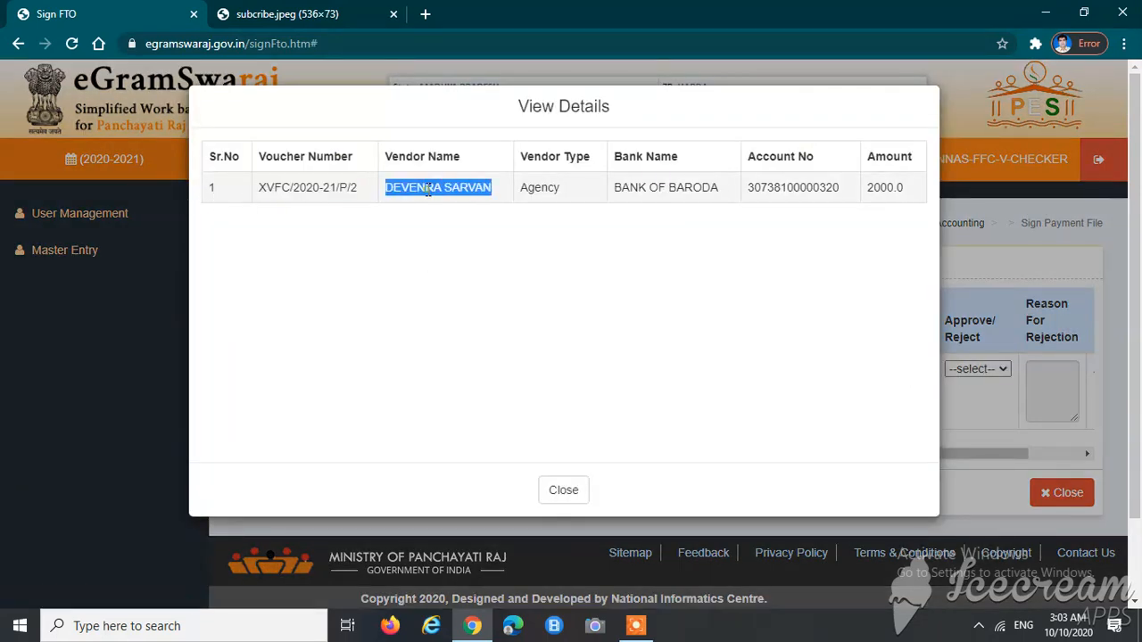
{"action": "triple_click", "coordinate": [530, 187]}
{"action": "left_click", "coordinate": [639, 185]}
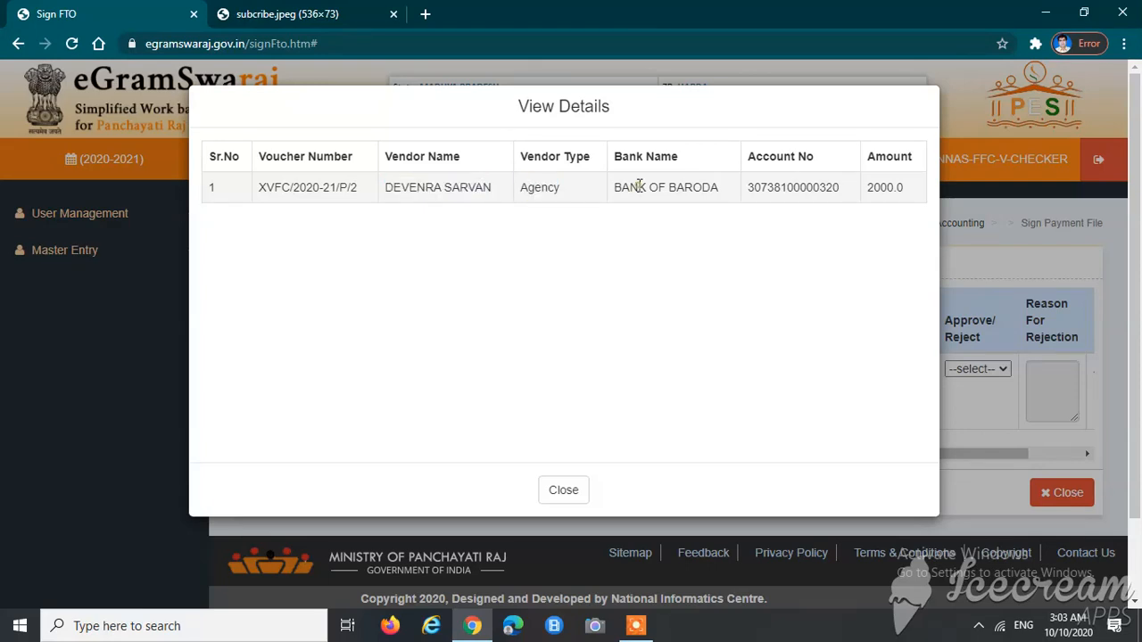
{"action": "triple_click", "coordinate": [639, 185]}
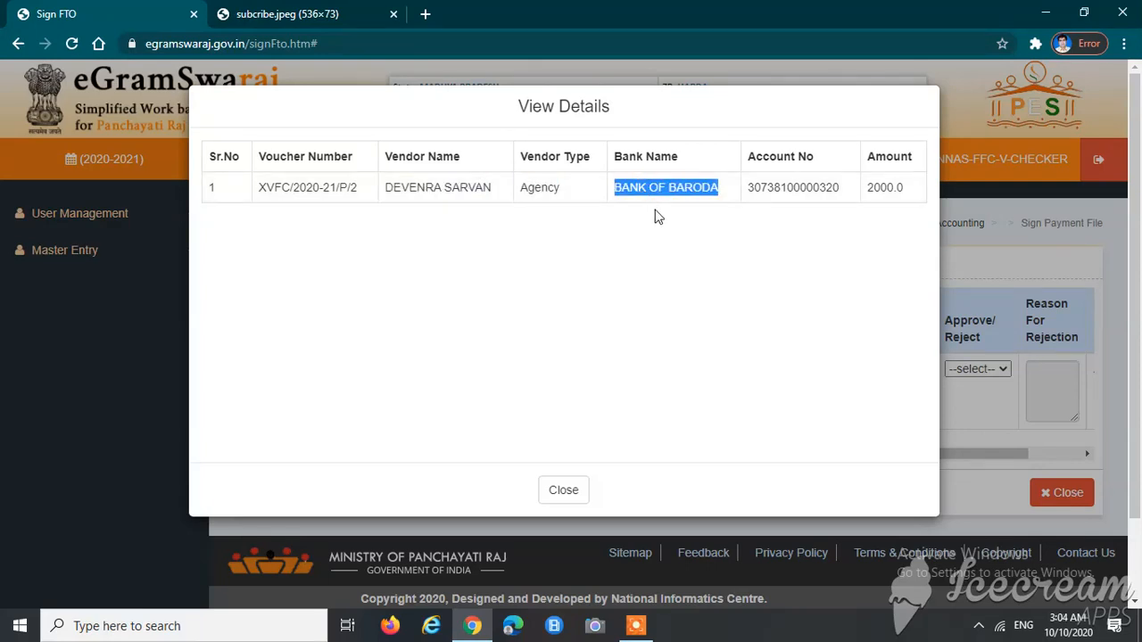
{"action": "left_click", "coordinate": [695, 246]}
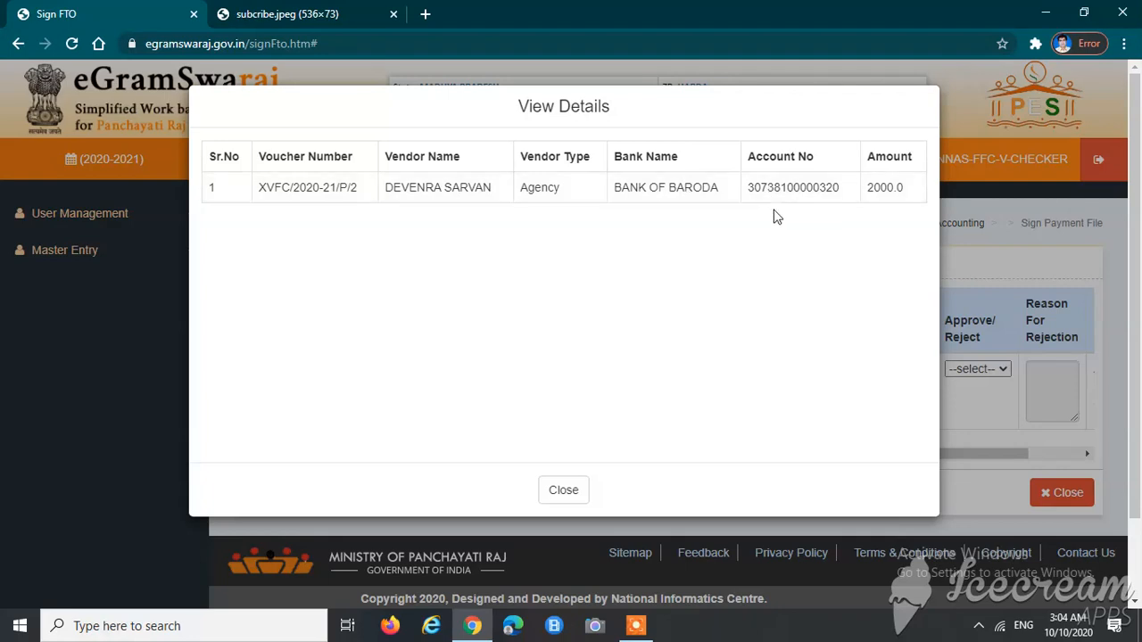
{"action": "double_click", "coordinate": [777, 188]}
{"action": "left_click", "coordinate": [889, 224]}
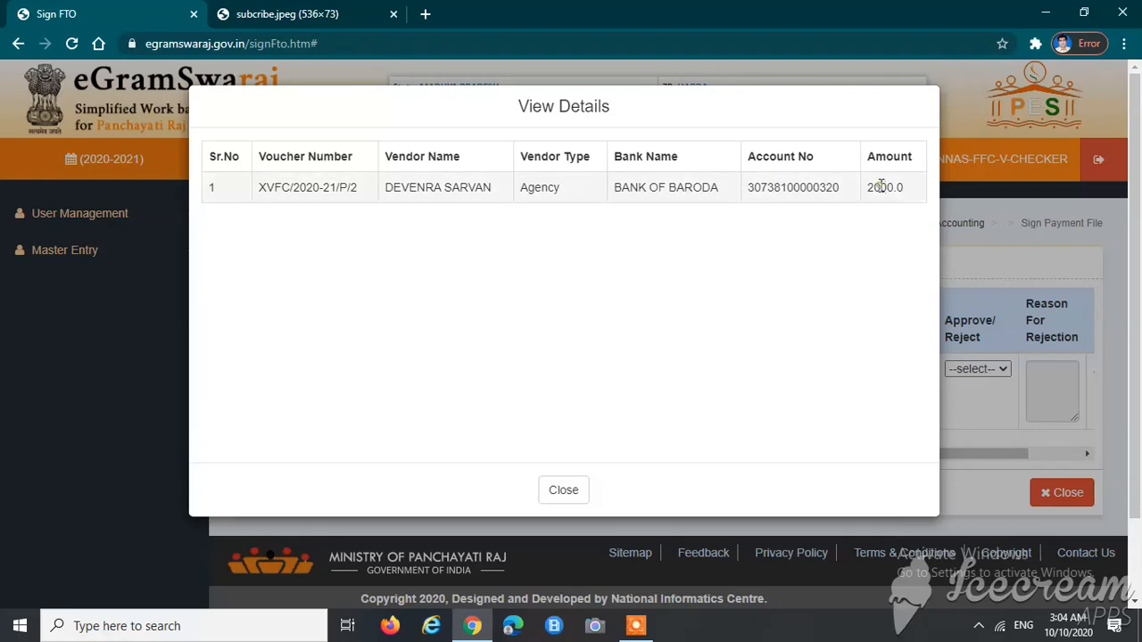
{"action": "double_click", "coordinate": [882, 187]}
{"action": "left_click", "coordinate": [576, 489]}
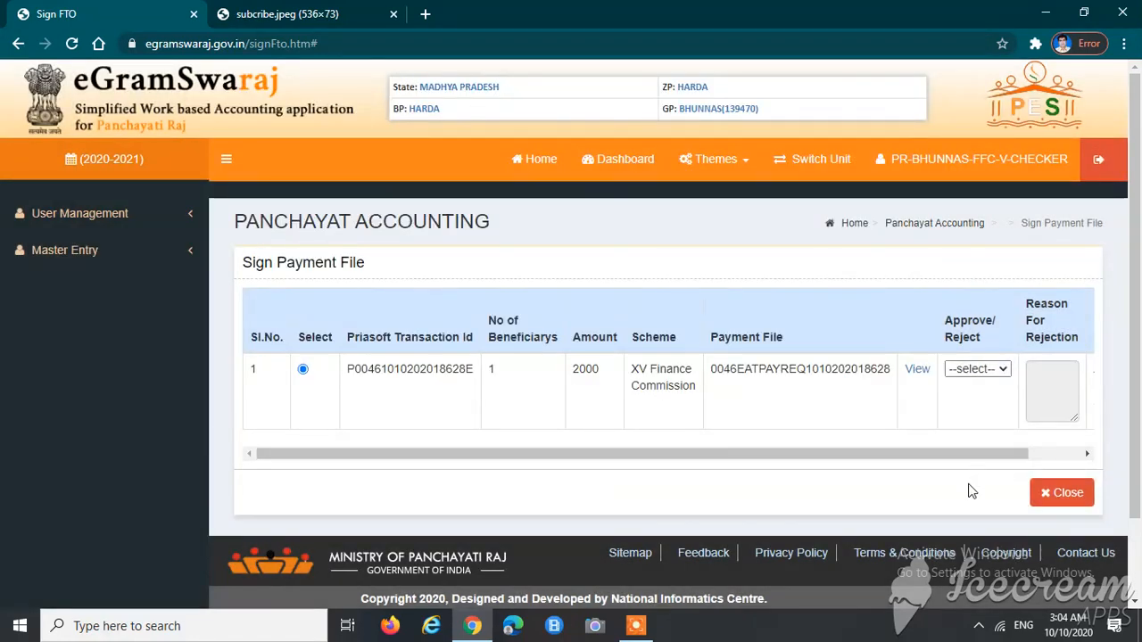
- Set the decision for the XV Finance Commission payment file to Approve
{"action": "left_click_drag", "start_coordinate": [971, 454], "coordinate": [1020, 455]}
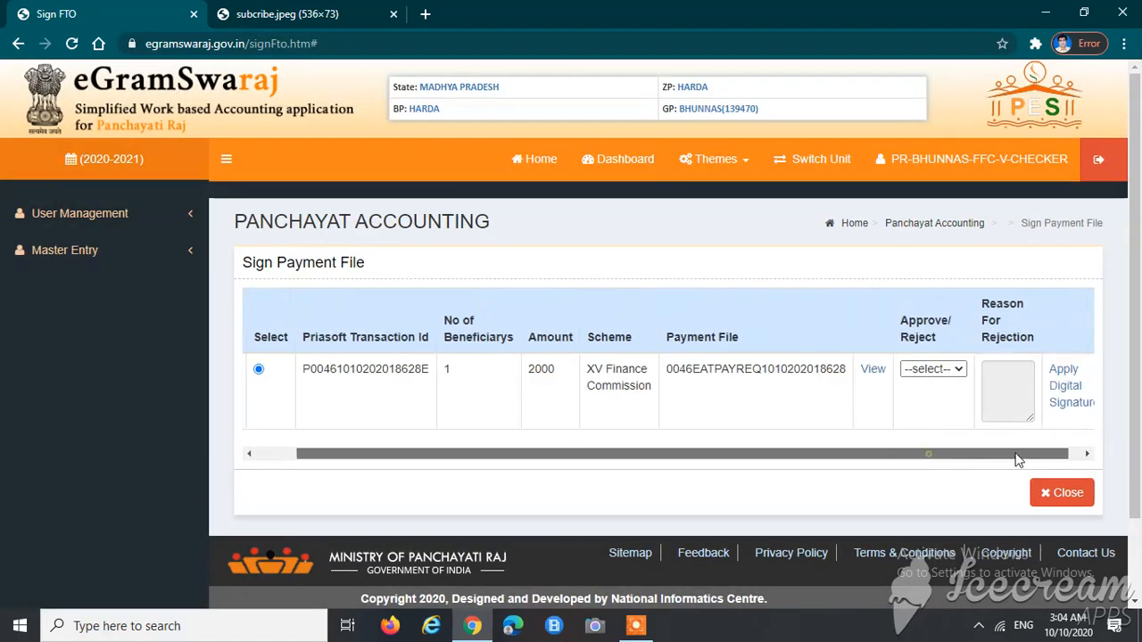
{"action": "left_click", "coordinate": [919, 369]}
{"action": "left_click", "coordinate": [937, 401]}
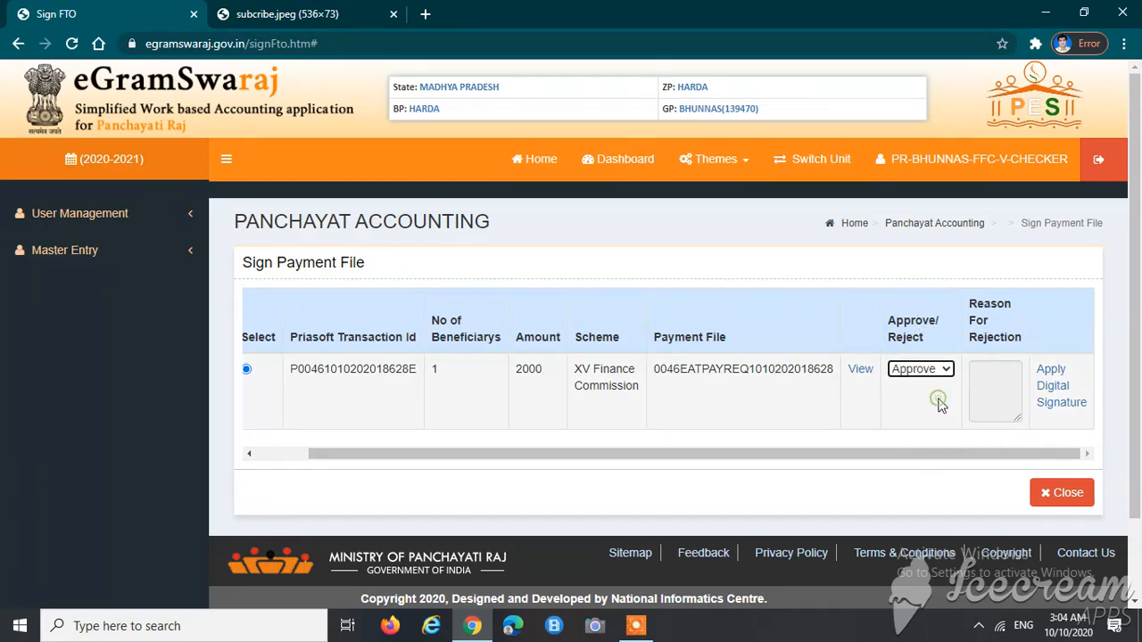
{"action": "left_click_drag", "start_coordinate": [905, 455], "coordinate": [960, 462]}
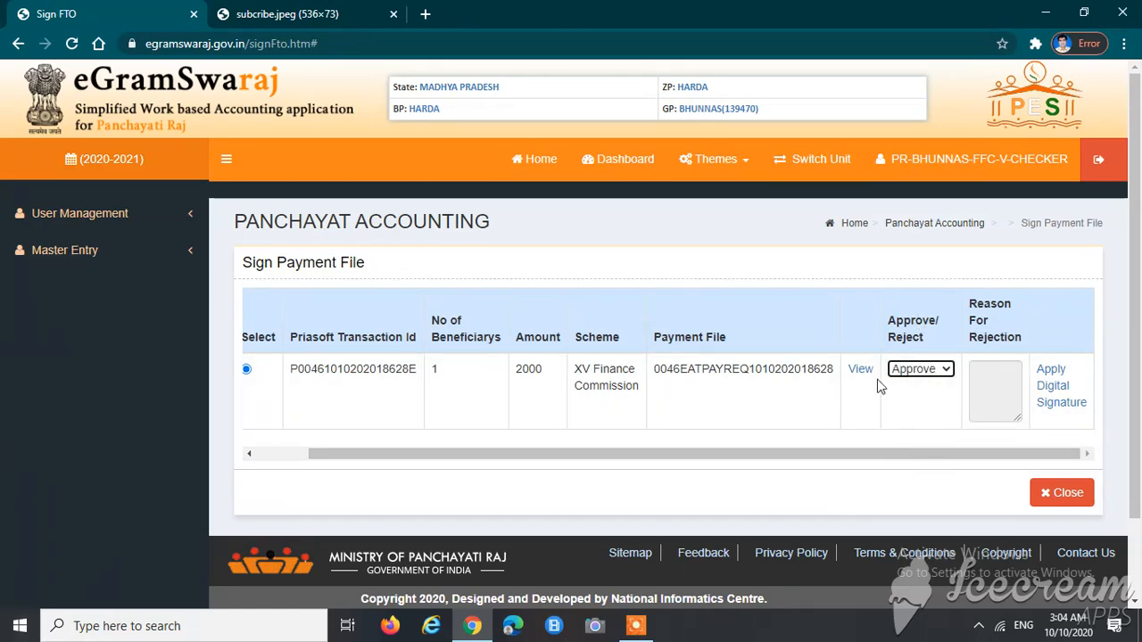
- Apply the checker's digital signature to the approved payment file, entering the token password
{"action": "left_click", "coordinate": [1056, 392]}
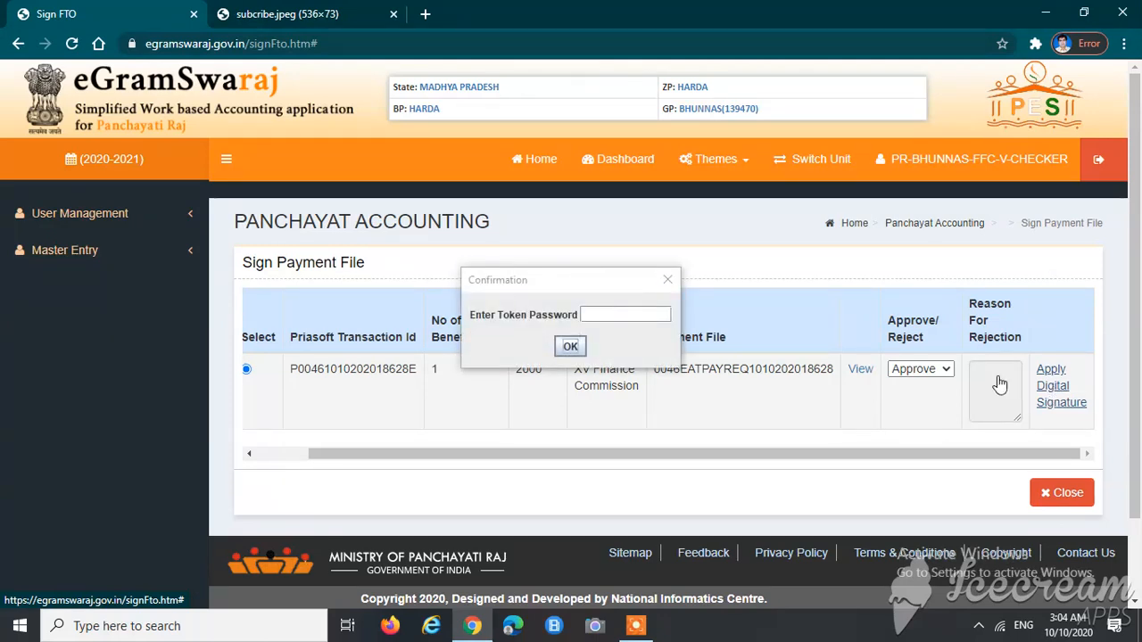
{"action": "left_click", "coordinate": [477, 280]}
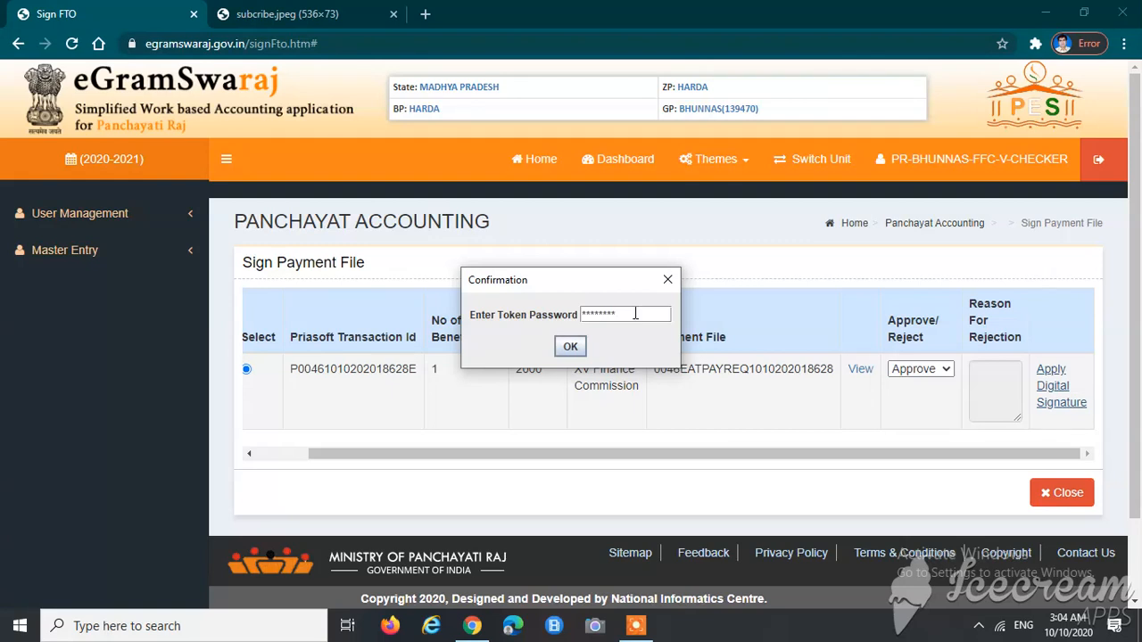
{"action": "left_click", "coordinate": [571, 347]}
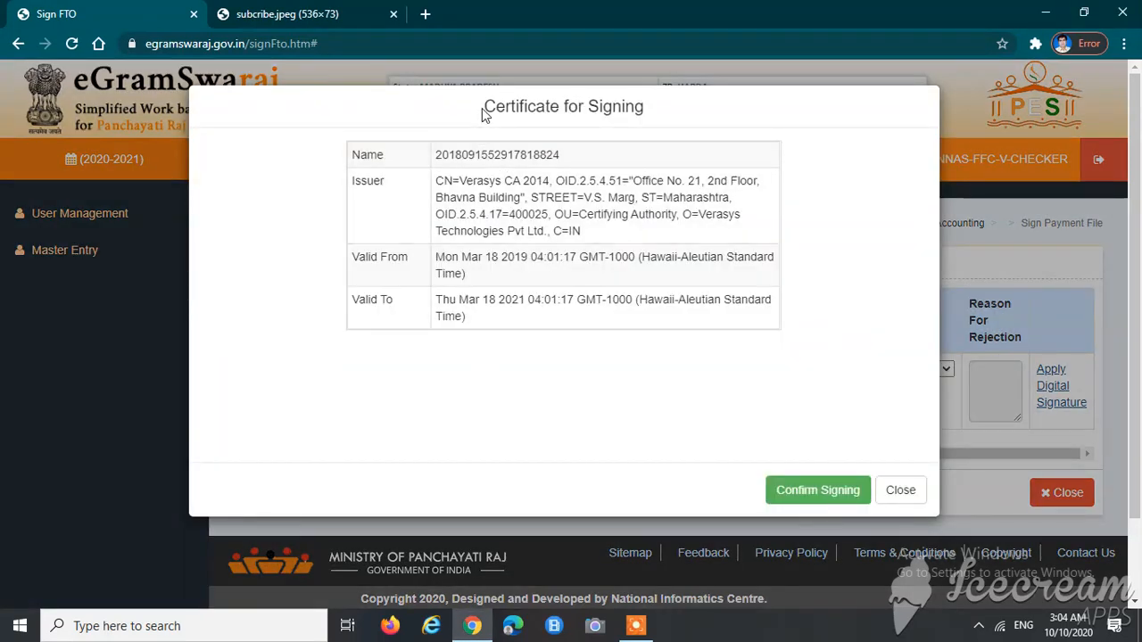
- Review the certificate for signing, confirm signing the payment file with it and acknowledge the confirmation
{"action": "left_click_drag", "start_coordinate": [481, 115], "coordinate": [681, 108]}
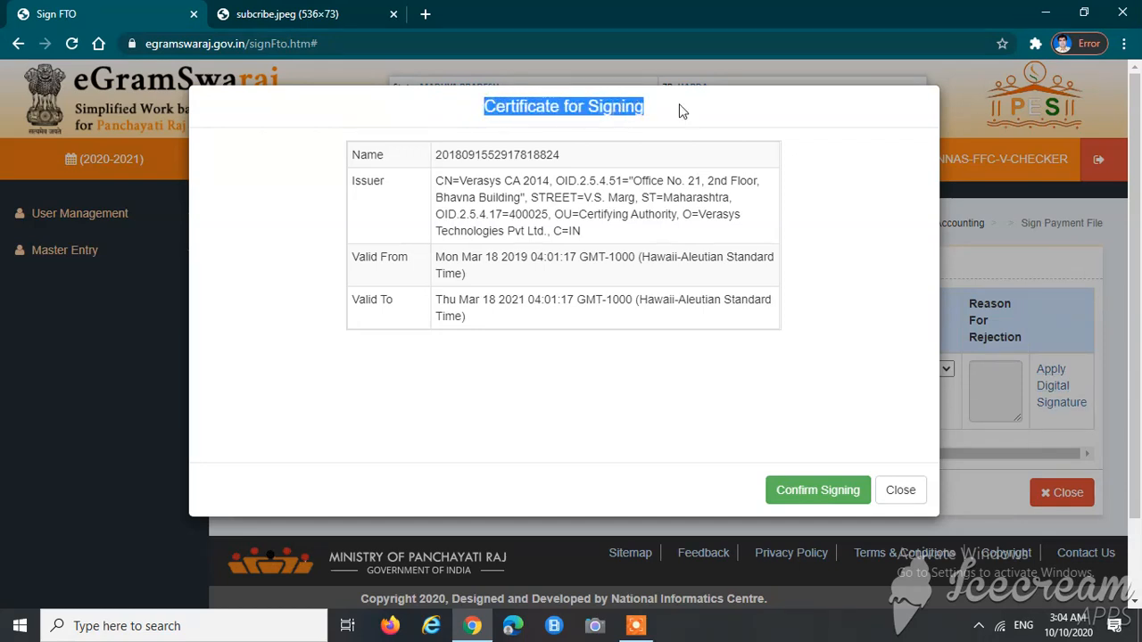
{"action": "left_click", "coordinate": [612, 404]}
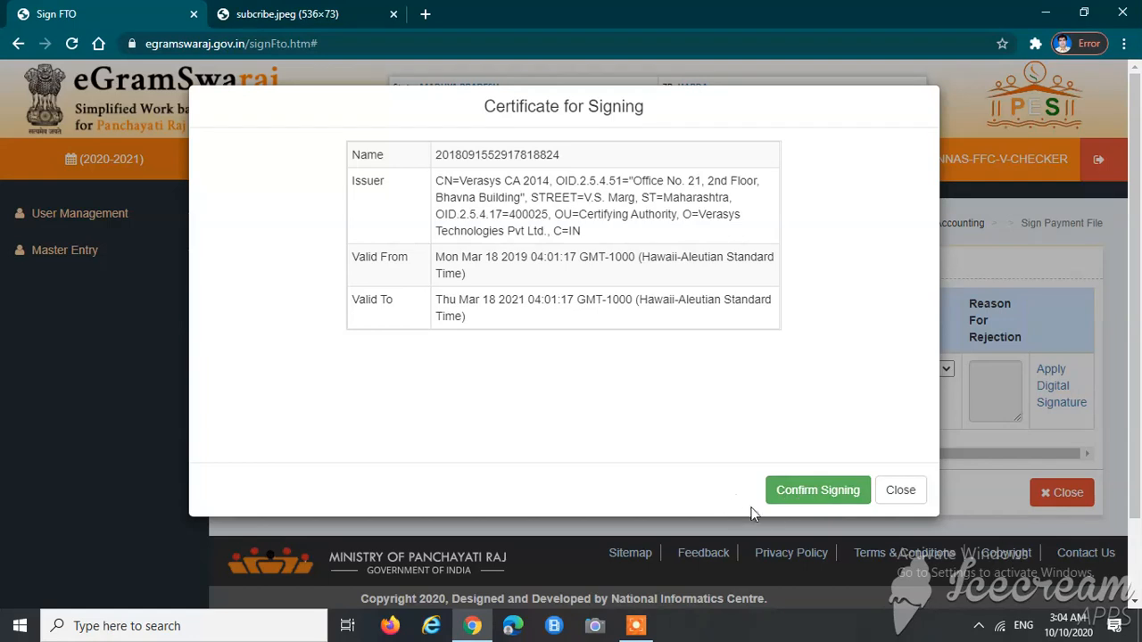
{"action": "left_click", "coordinate": [801, 496]}
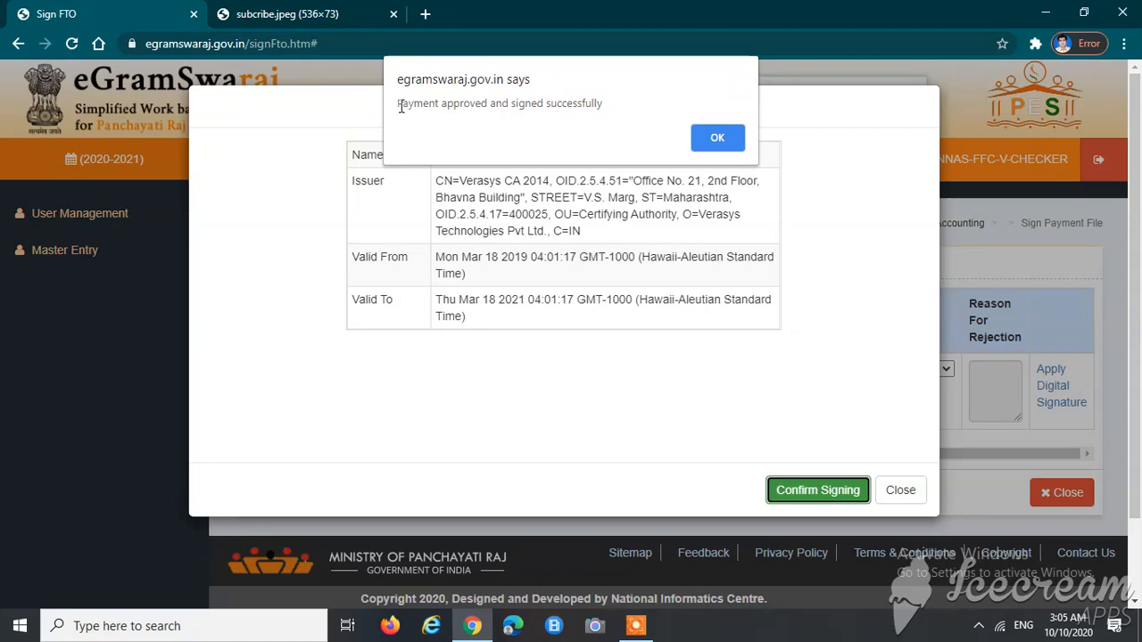
{"action": "left_click_drag", "start_coordinate": [397, 104], "coordinate": [604, 107]}
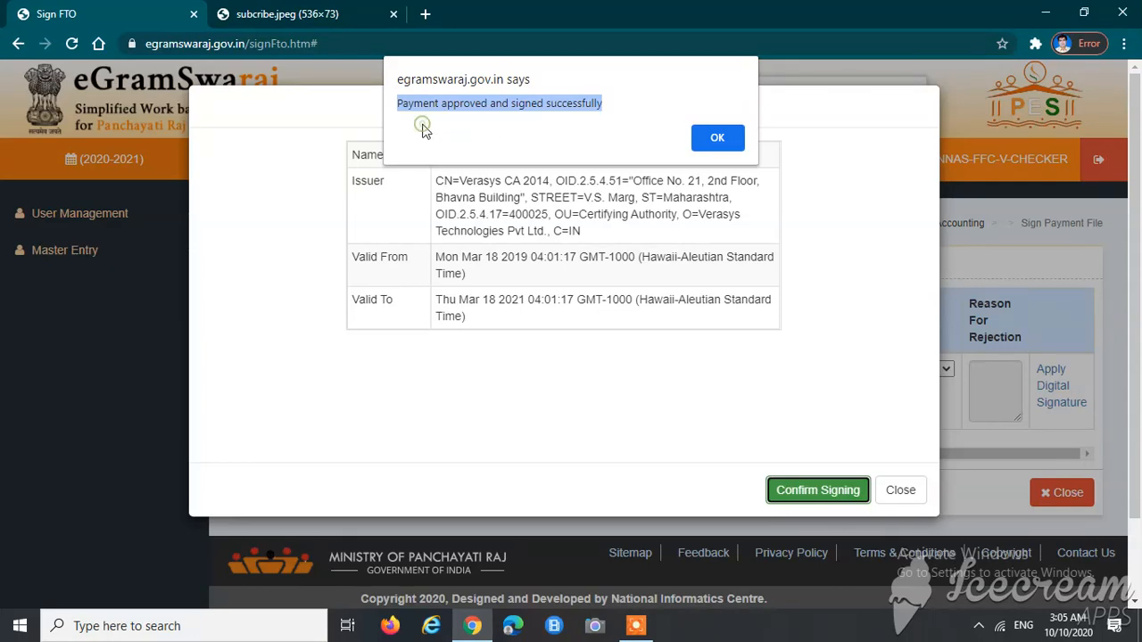
{"action": "left_click", "coordinate": [636, 98]}
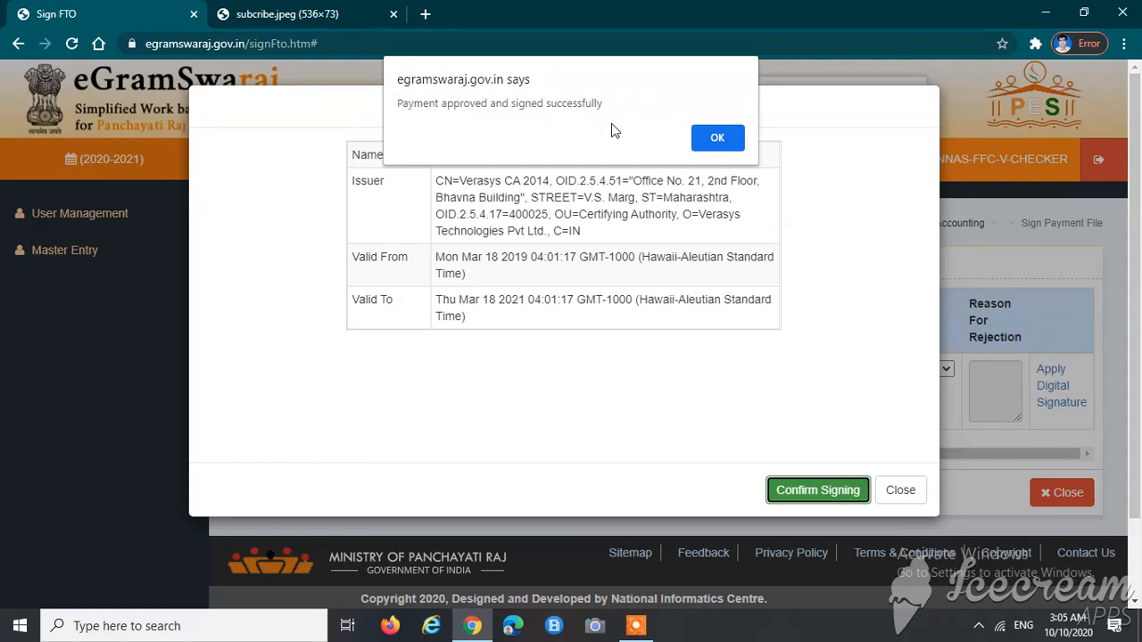
{"action": "left_click", "coordinate": [716, 141]}
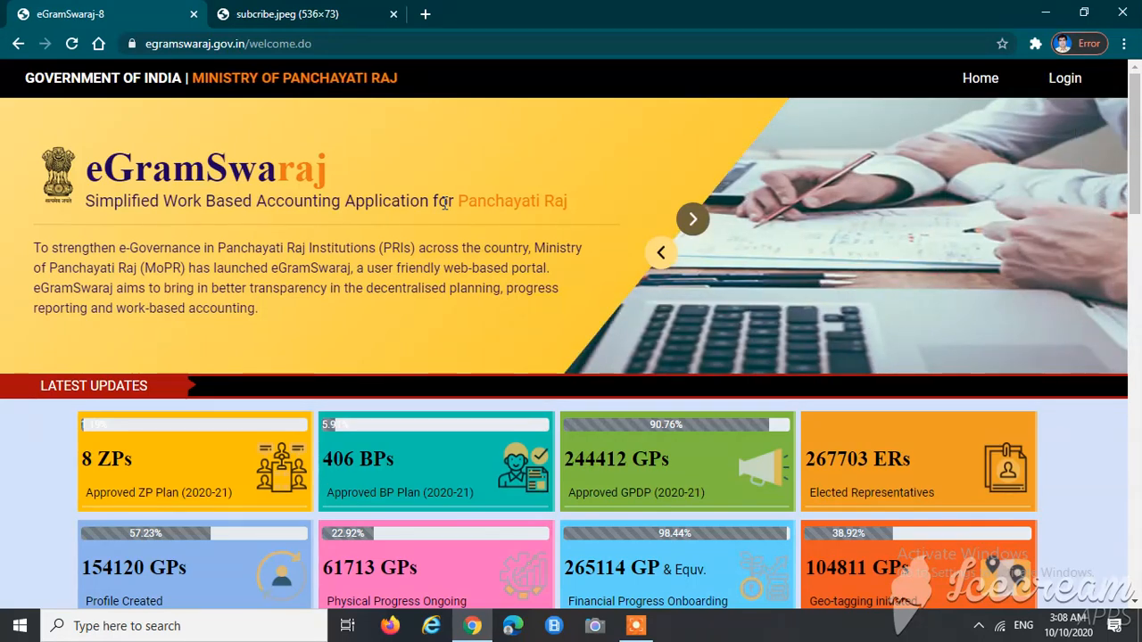
{"action": "left_click", "coordinate": [282, 14]}
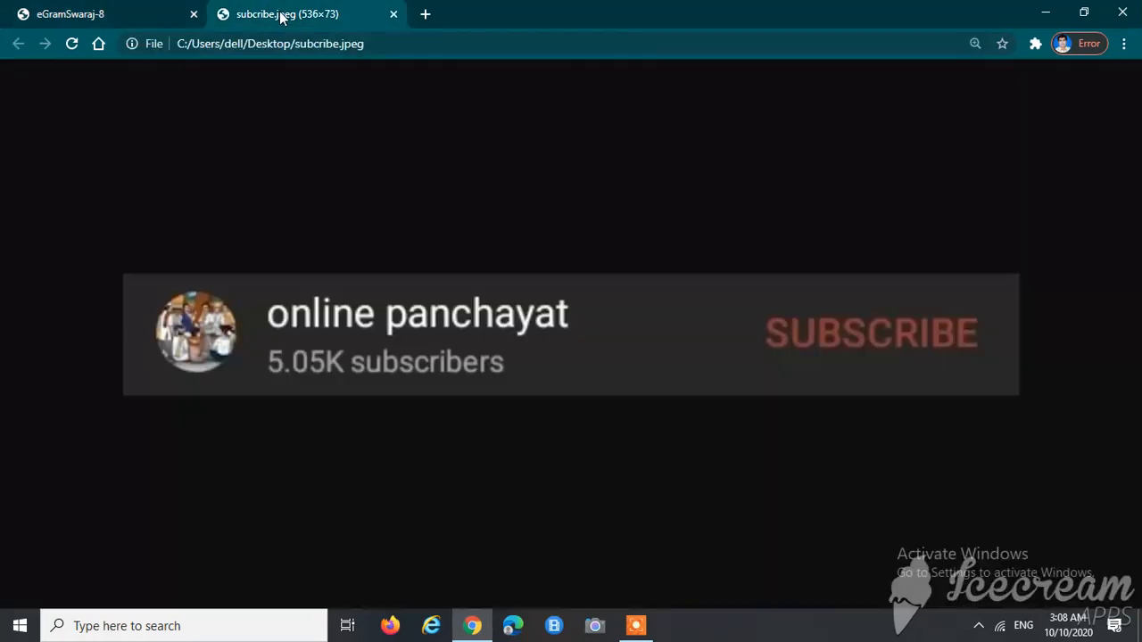